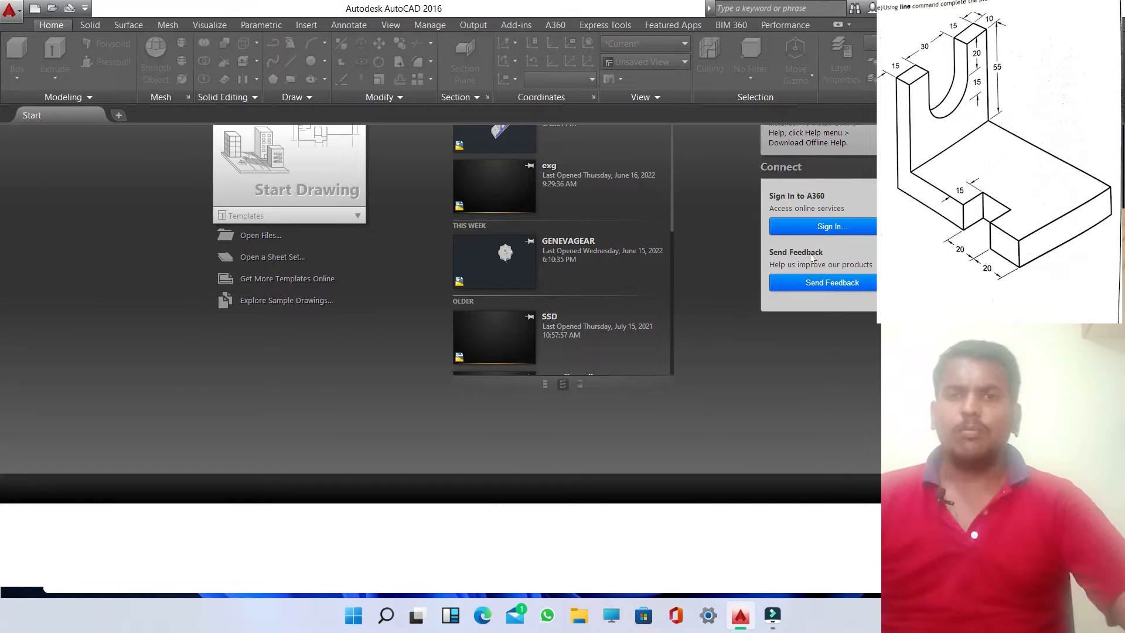
Start a new drawing and switch its viewport to the SW Isometric view
left_click(347, 201)
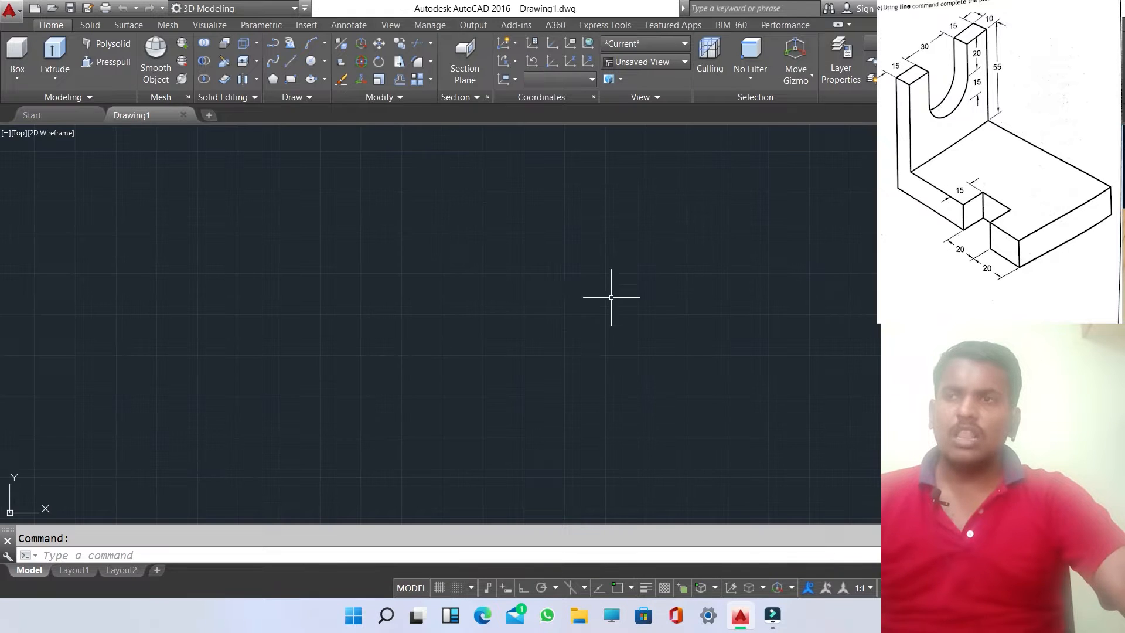
left_click(17, 134)
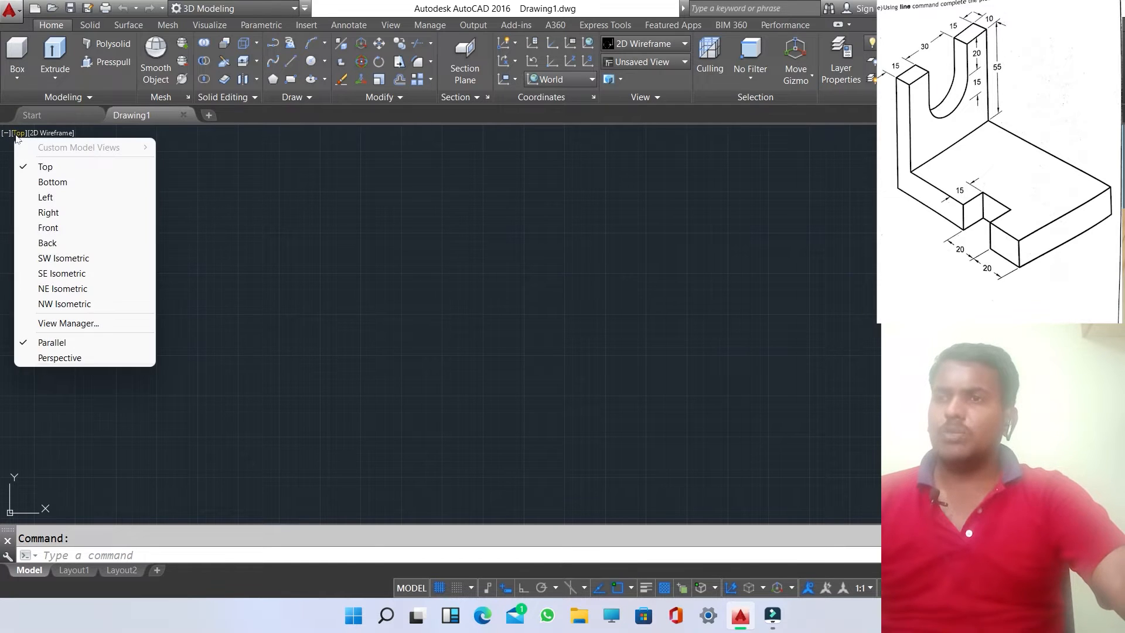
left_click(56, 259)
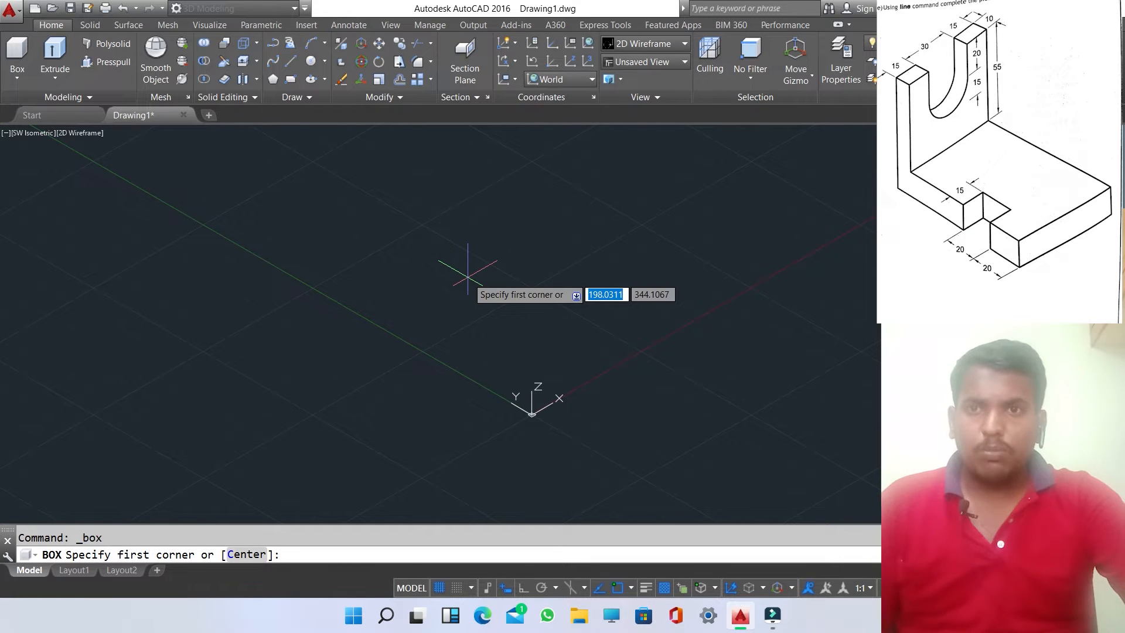
left_click(484, 315)
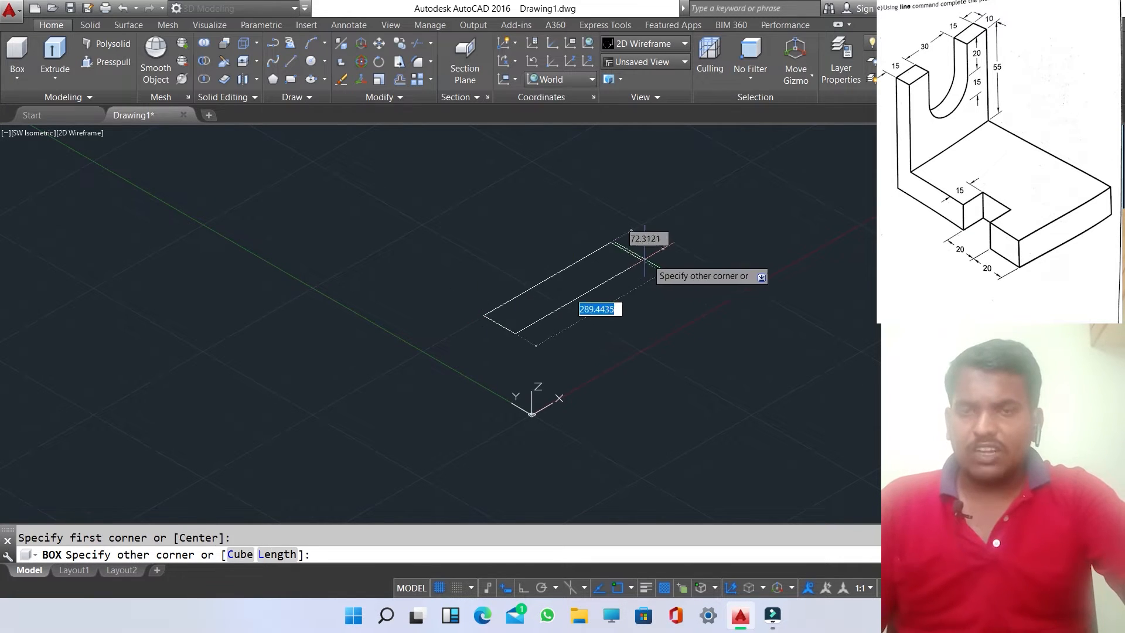
left_click(468, 144)
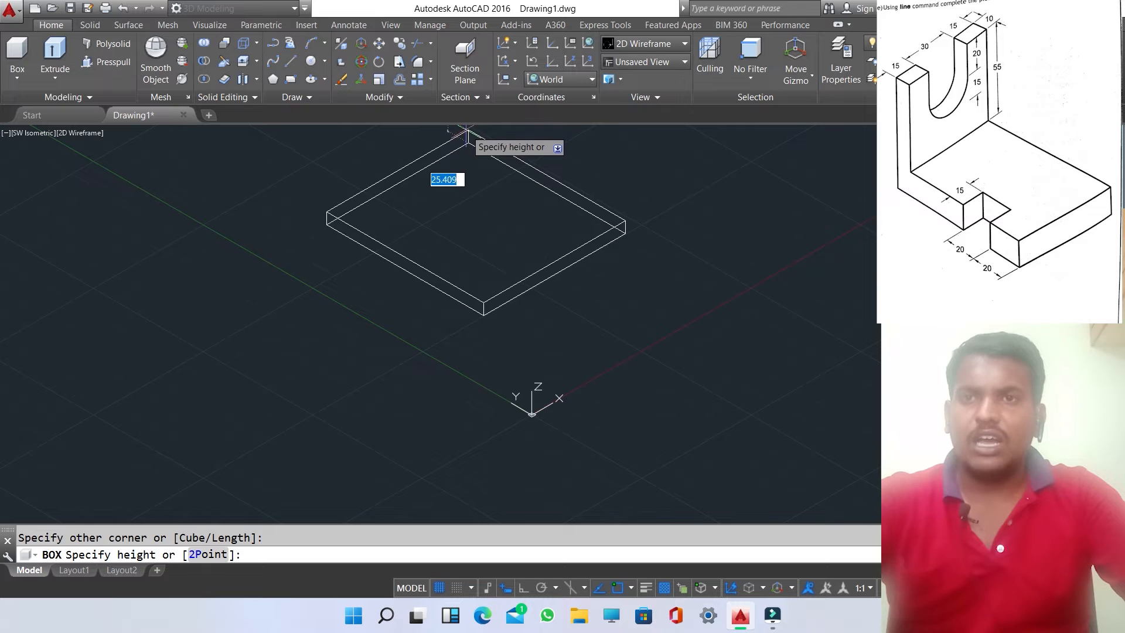
scroll(469, 133, "down", 4)
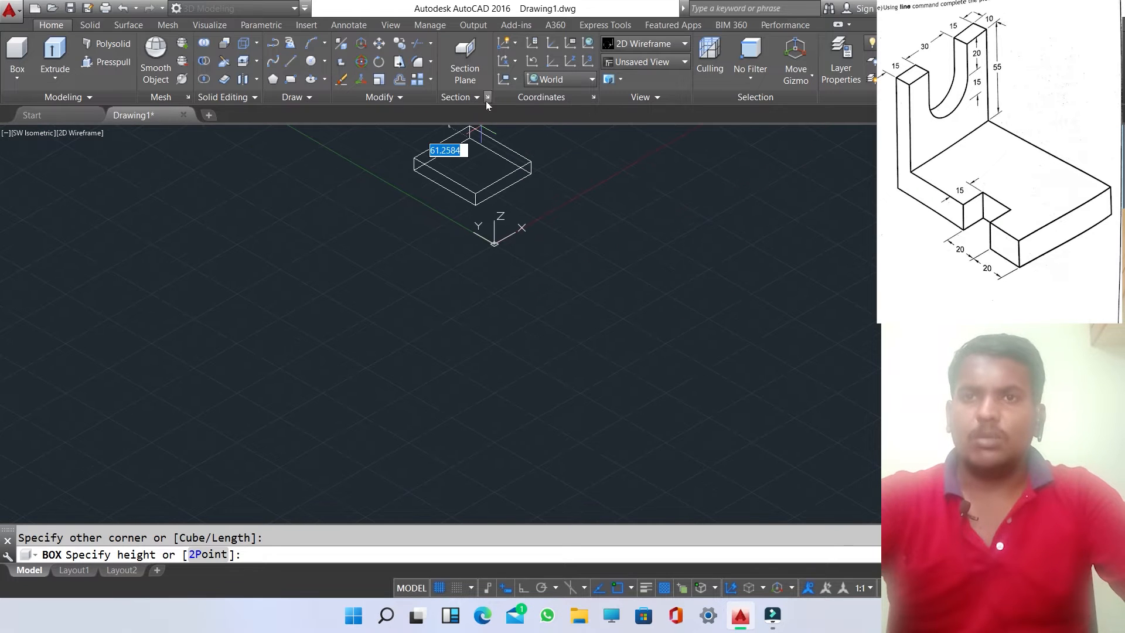
scroll(474, 155, "up", 2)
middle_click_drag(474, 156, 452, 267)
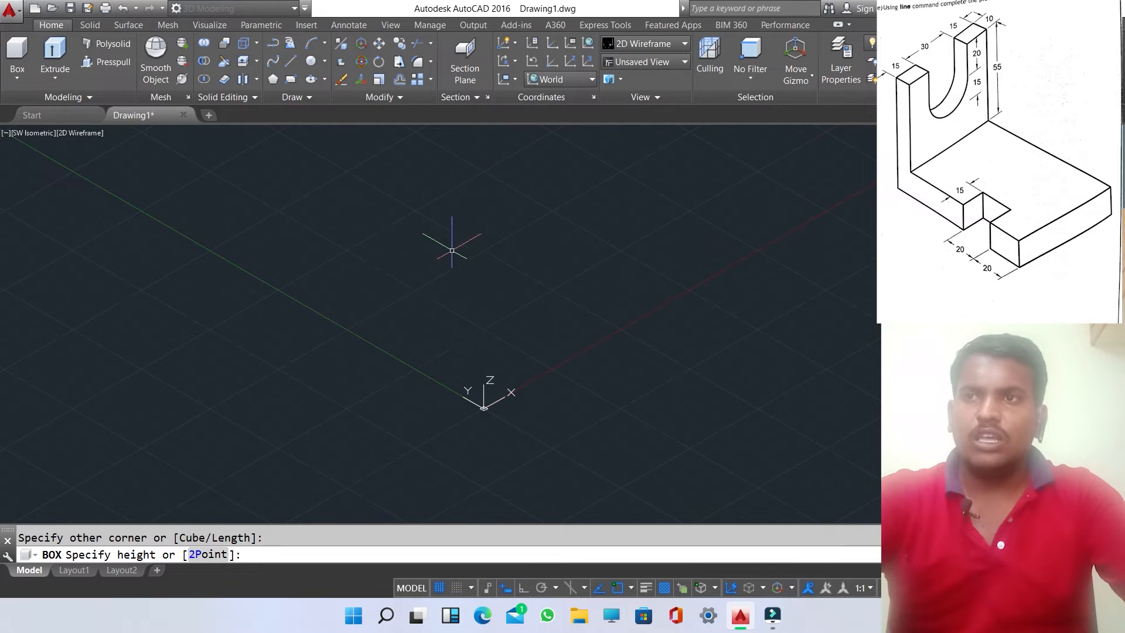
key("Escape")
Create a solid box with an 80 by 60 base and a height of 65 in the empty model space
left_click(17, 52)
left_click(437, 283)
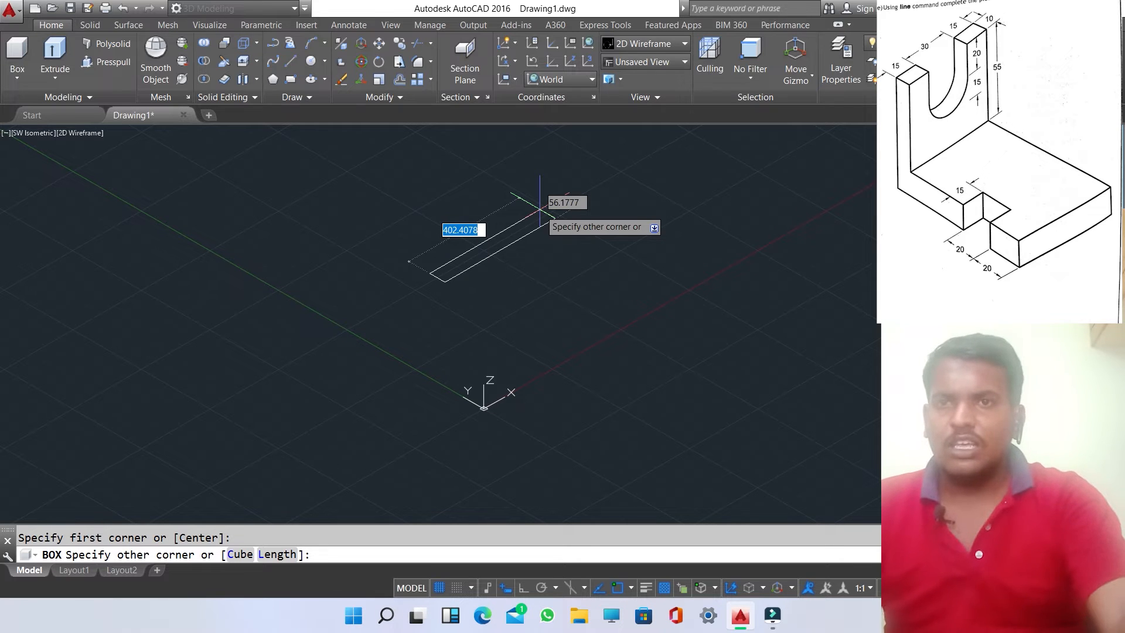
type("80")
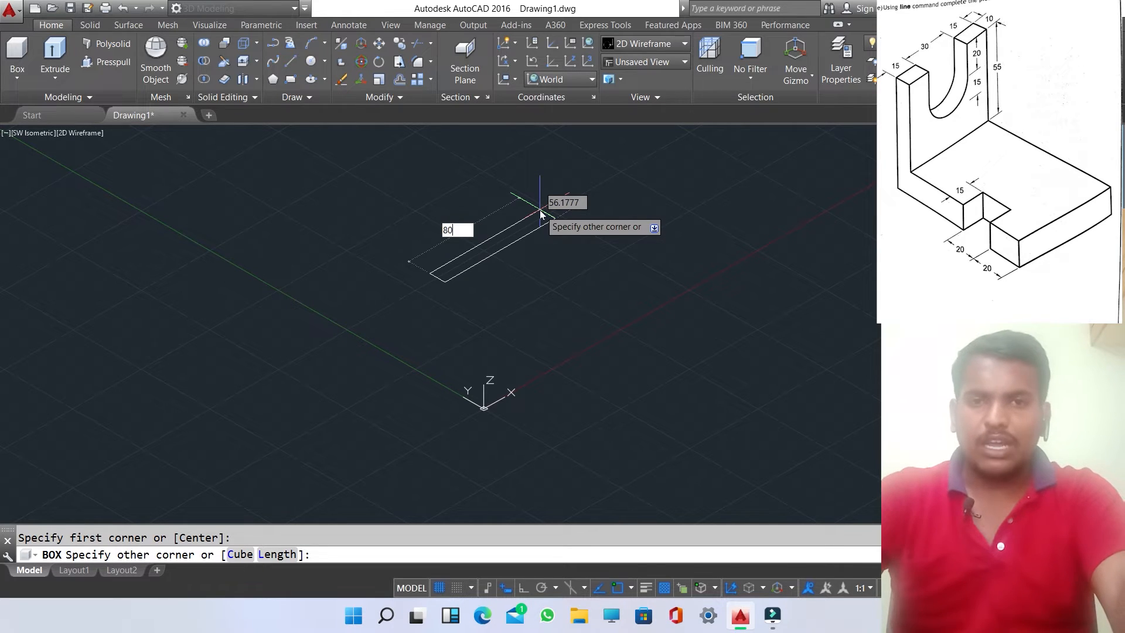
key("Tab")
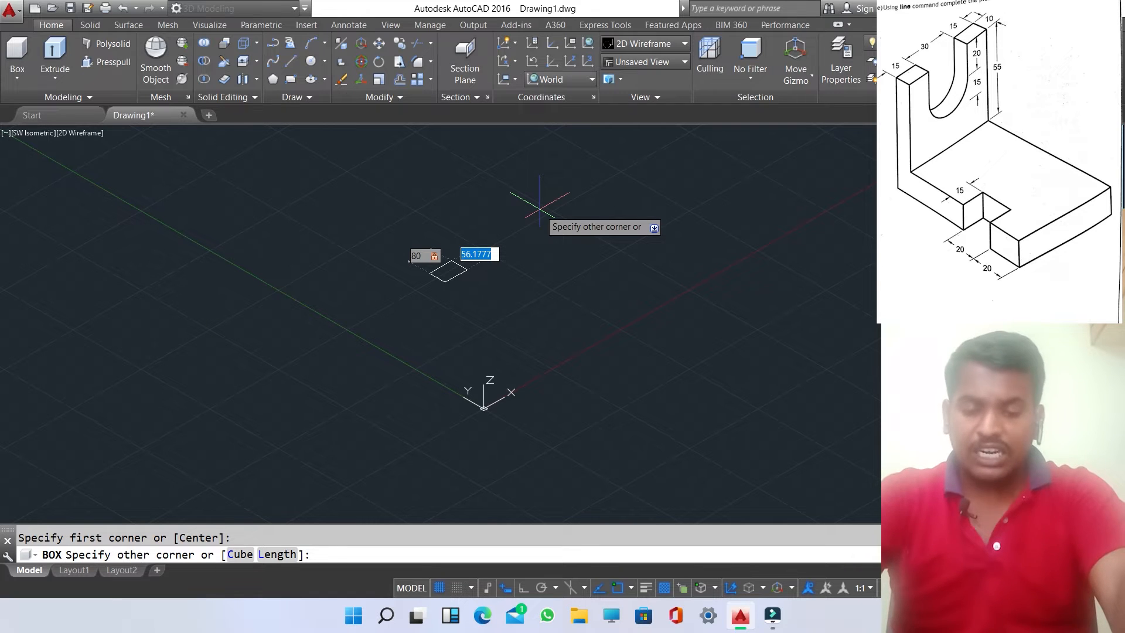
type("60")
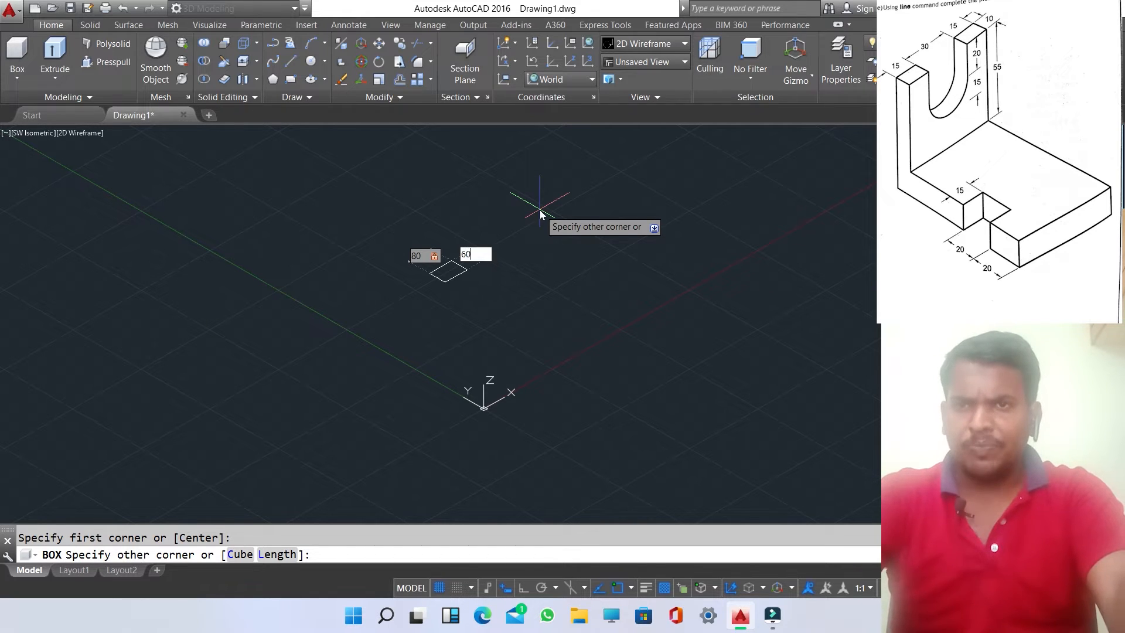
key("Return")
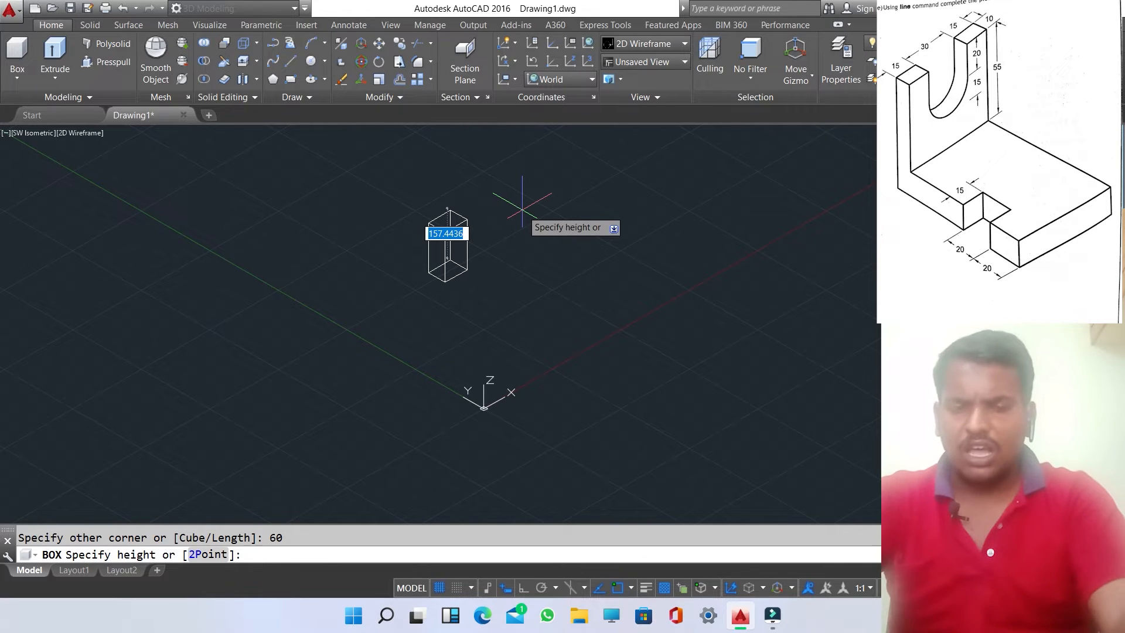
type("65")
key("Return")
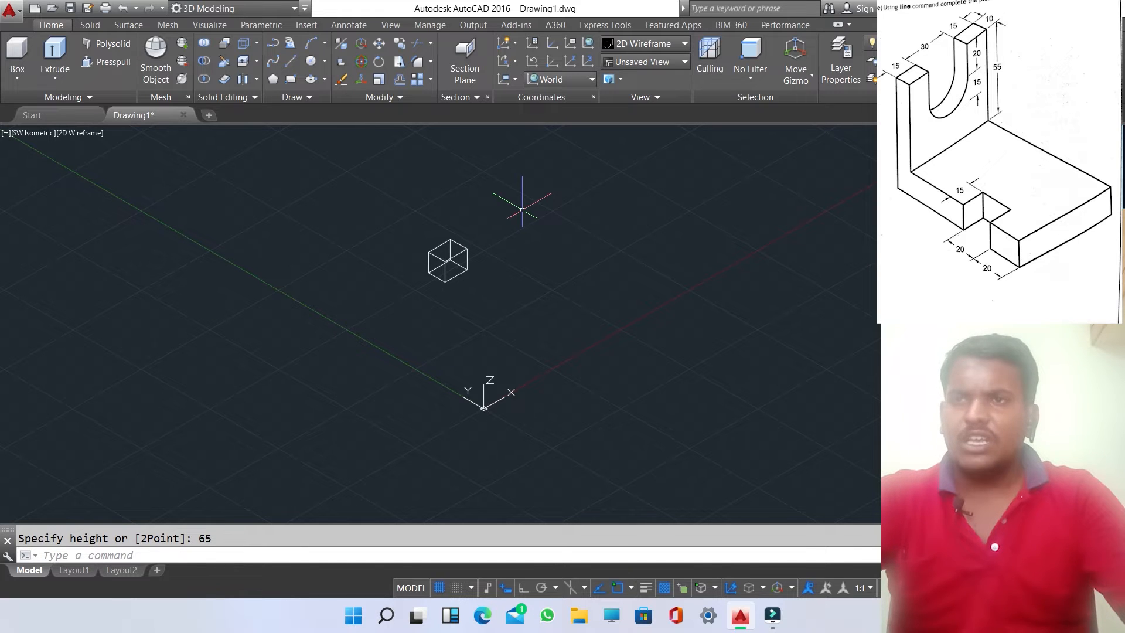
Set the viewport's visual style to Conceptual and bring the box into closer view
left_click(85, 132)
left_click(131, 182)
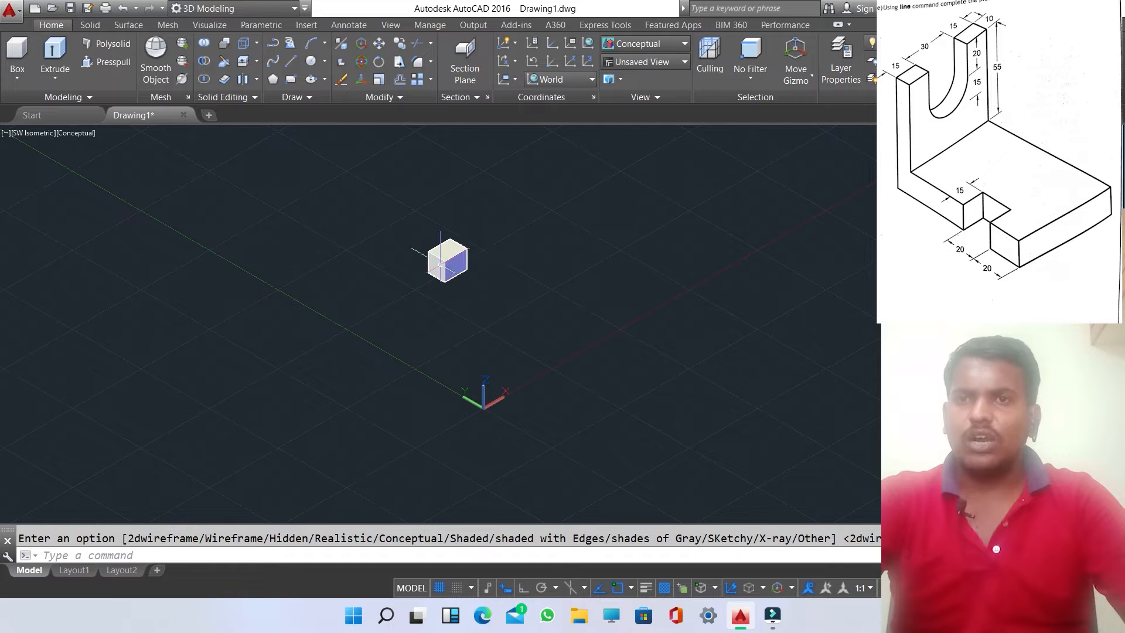
scroll(440, 265, "up", 2)
middle_click_drag(526, 273, 526, 298)
scroll(469, 302, "up", 3)
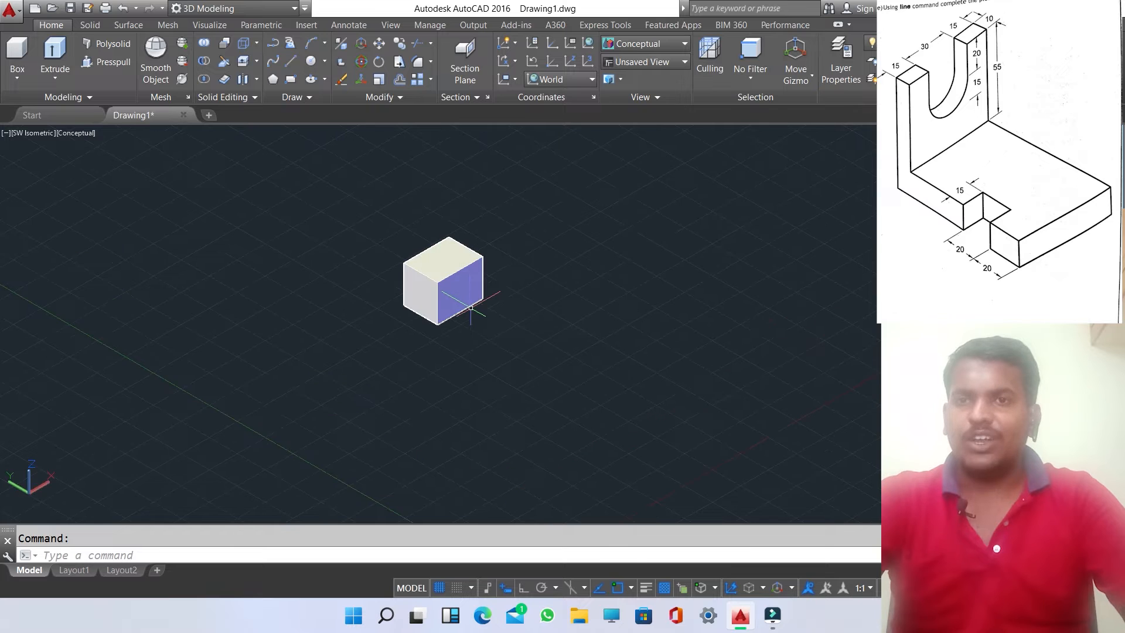
scroll(461, 305, "up", 3)
scroll(461, 291, "down", 4)
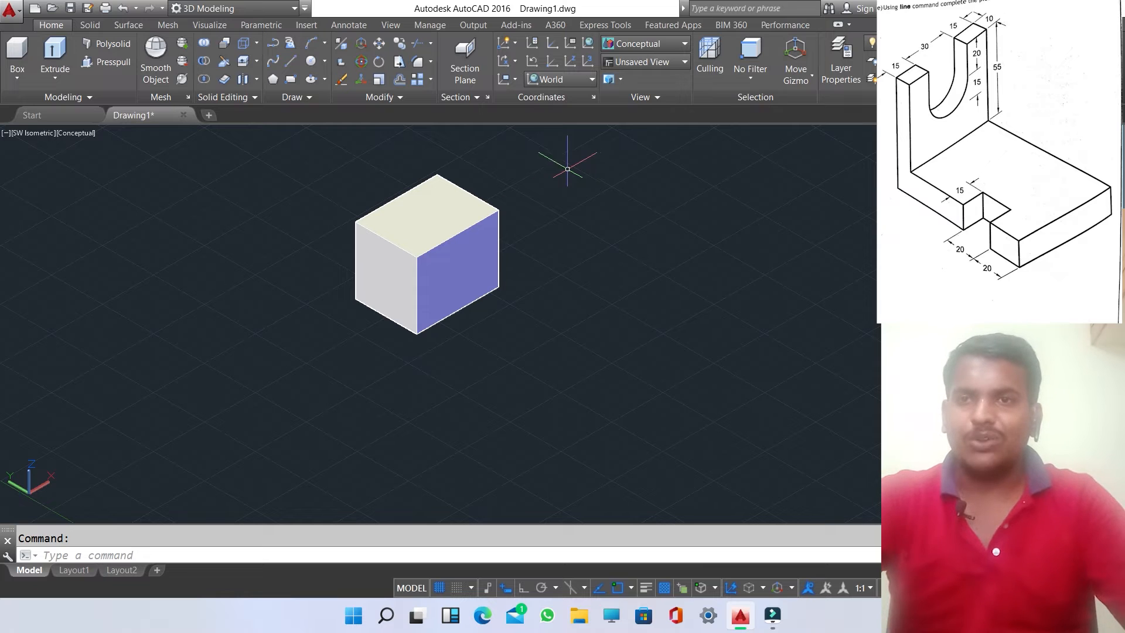
Delete the box from the model space
left_click(453, 214)
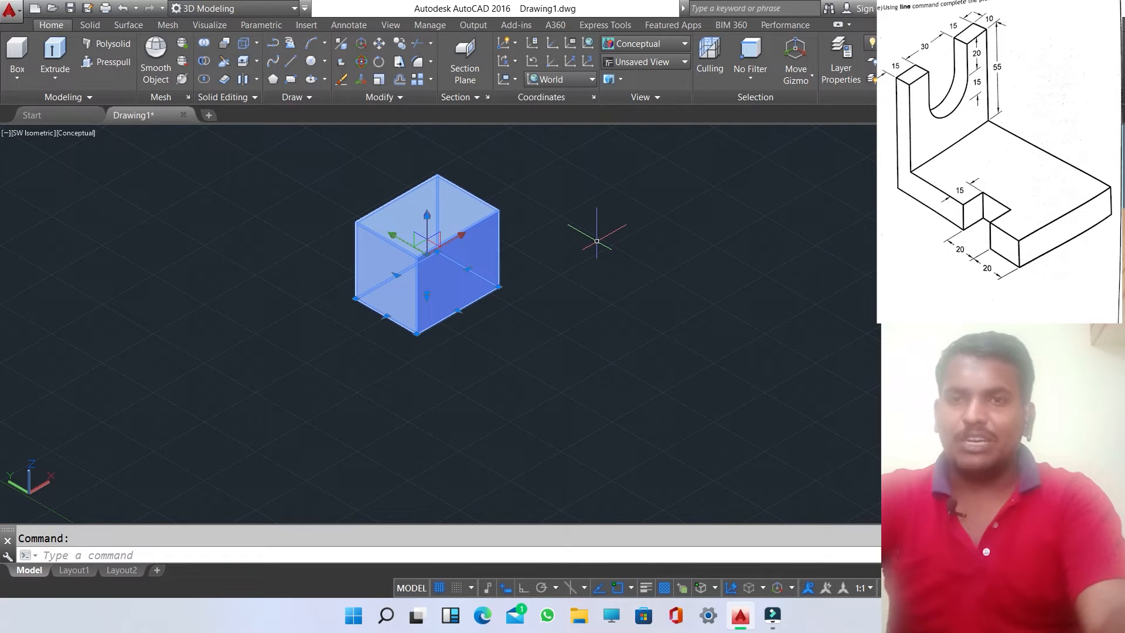
key("Delete")
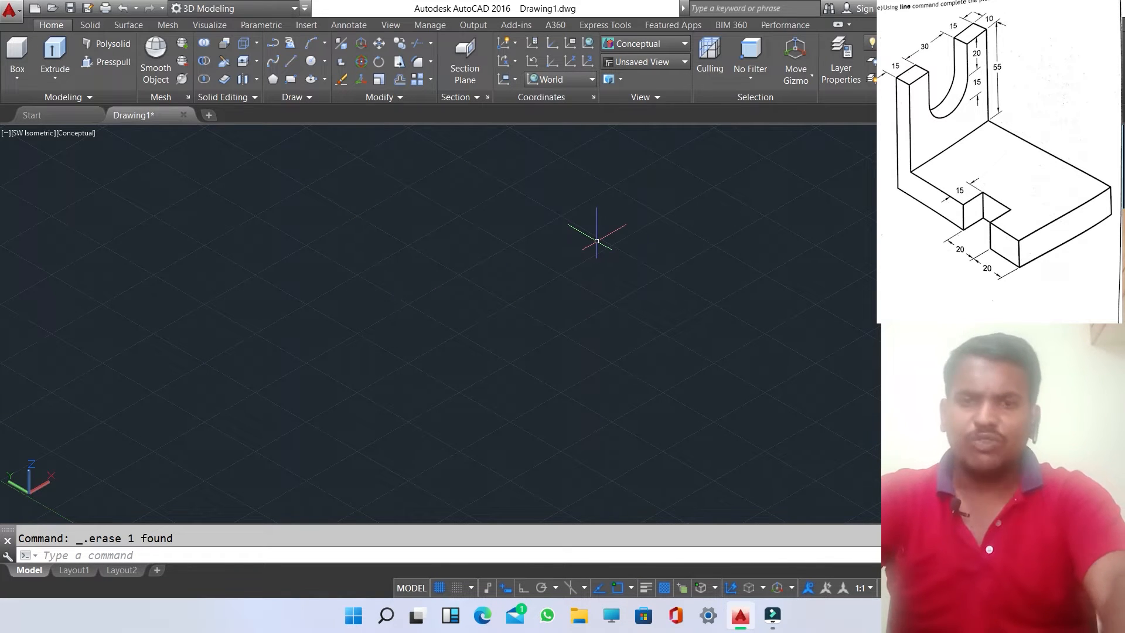
Set the model space limits from 0,0 to 500,500 and dismiss the Windows license notice
type("l")
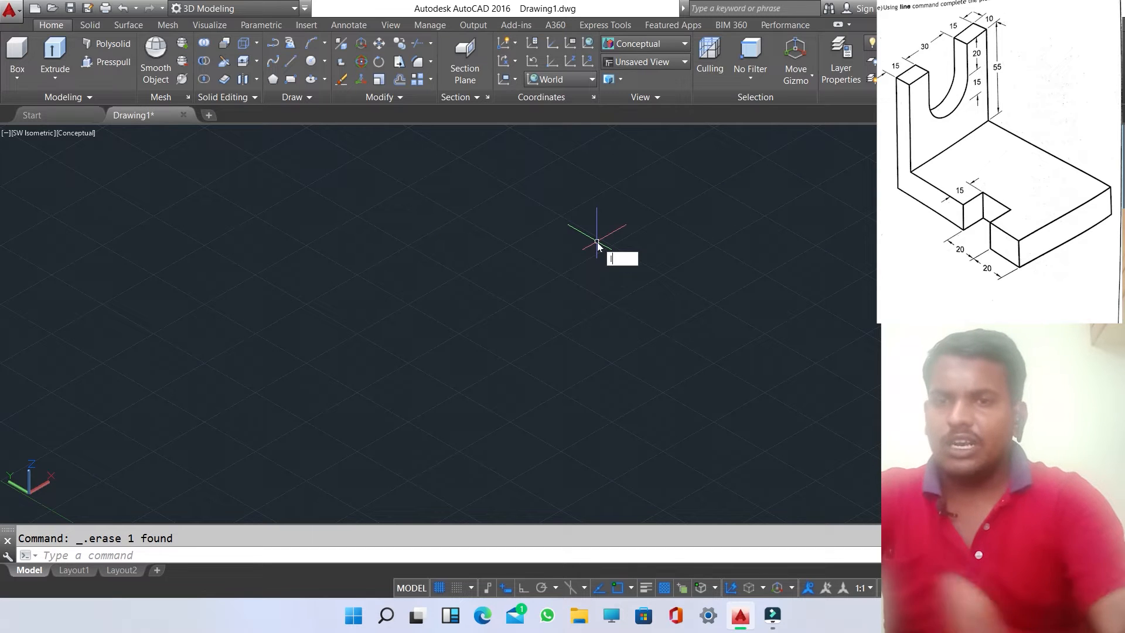
type("imits")
key("Return")
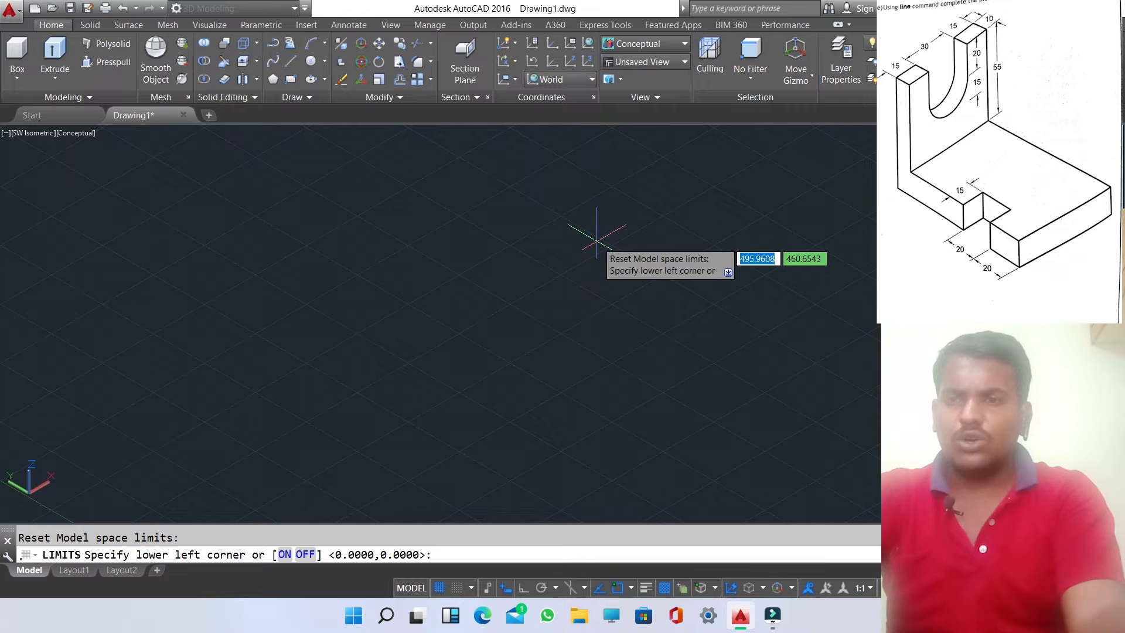
type("0,0")
key("Return")
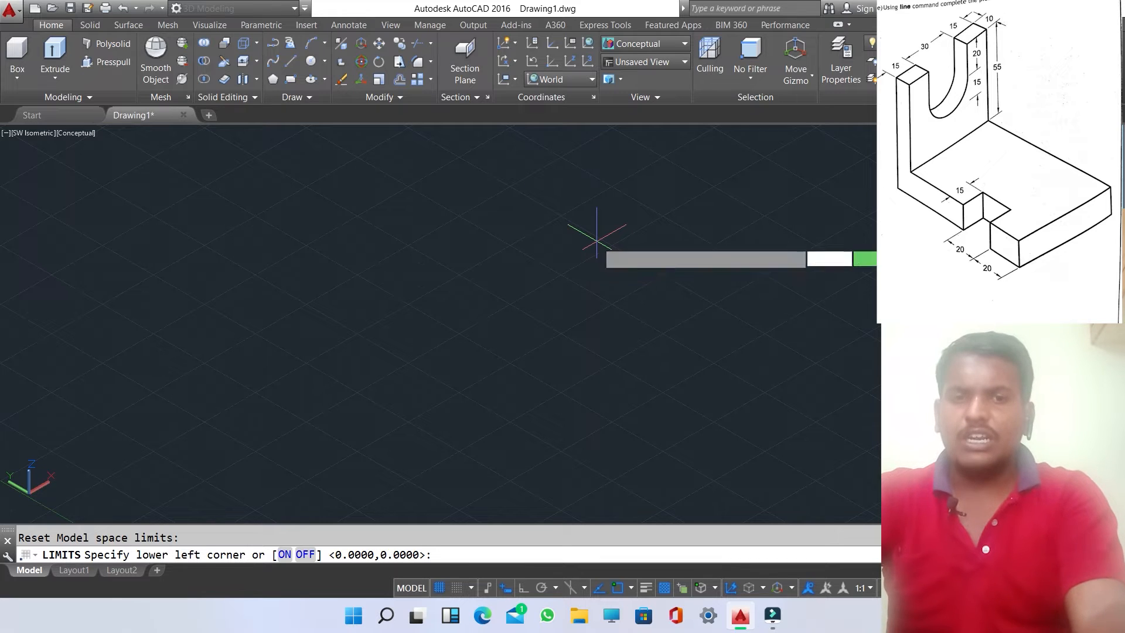
type("500")
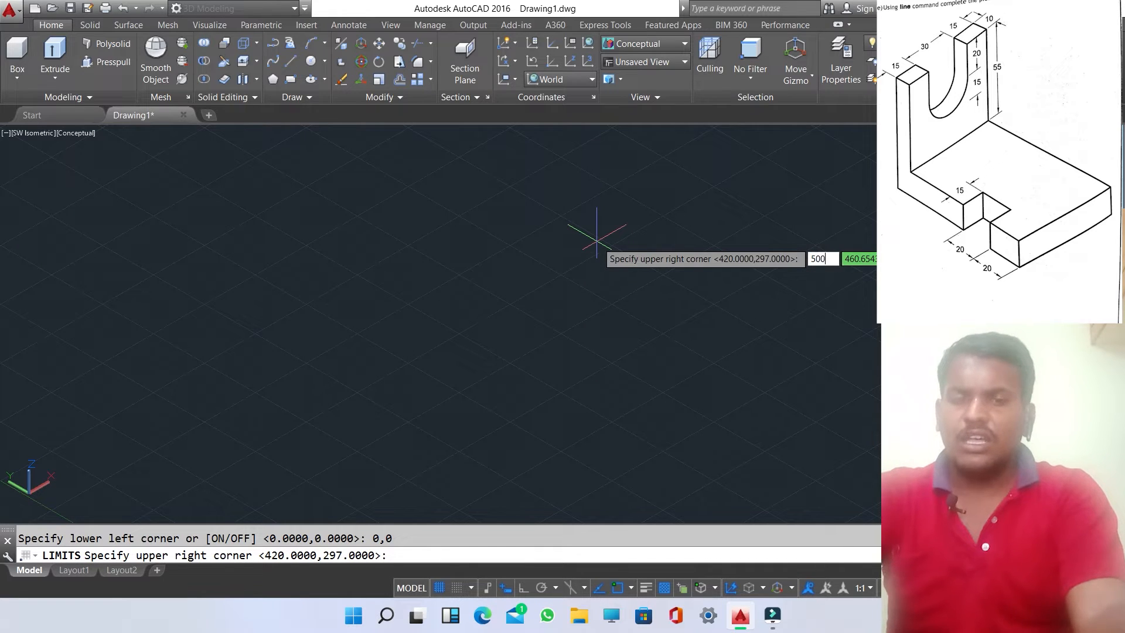
type(",5")
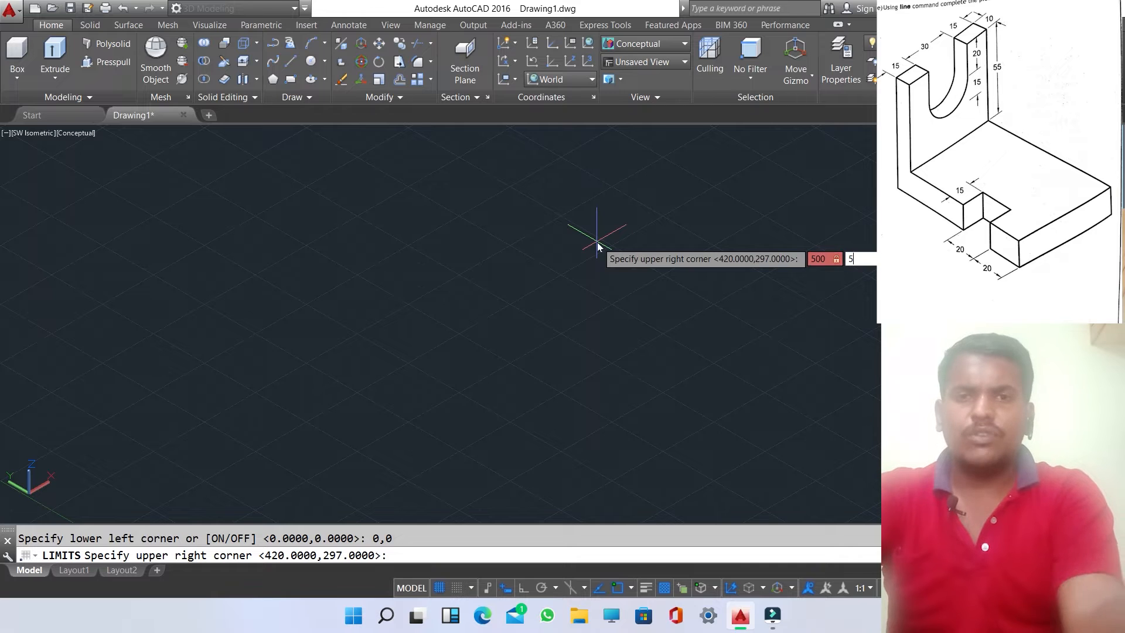
key("Return")
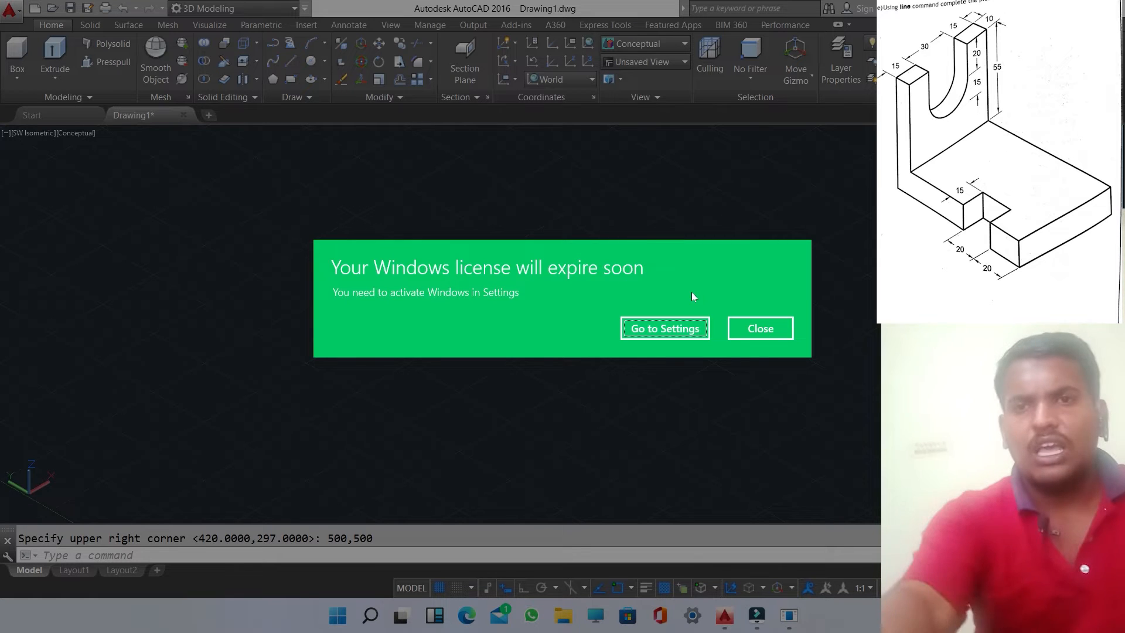
left_click(749, 324)
Set the drawing units' length precision to 0.00
type("uni")
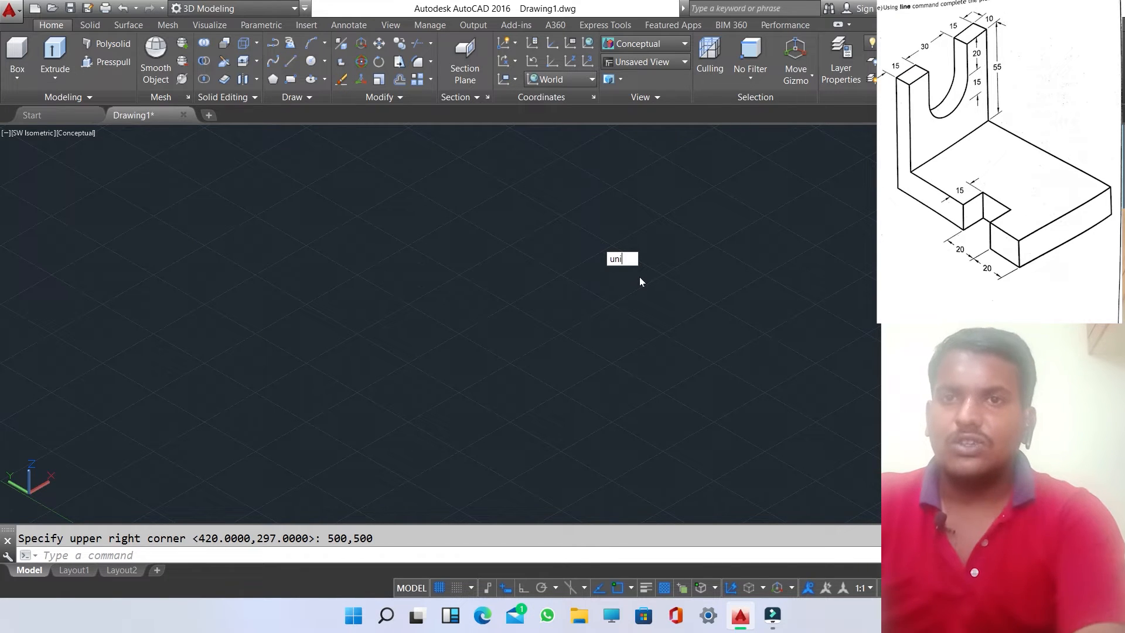
type("ts")
key("Return")
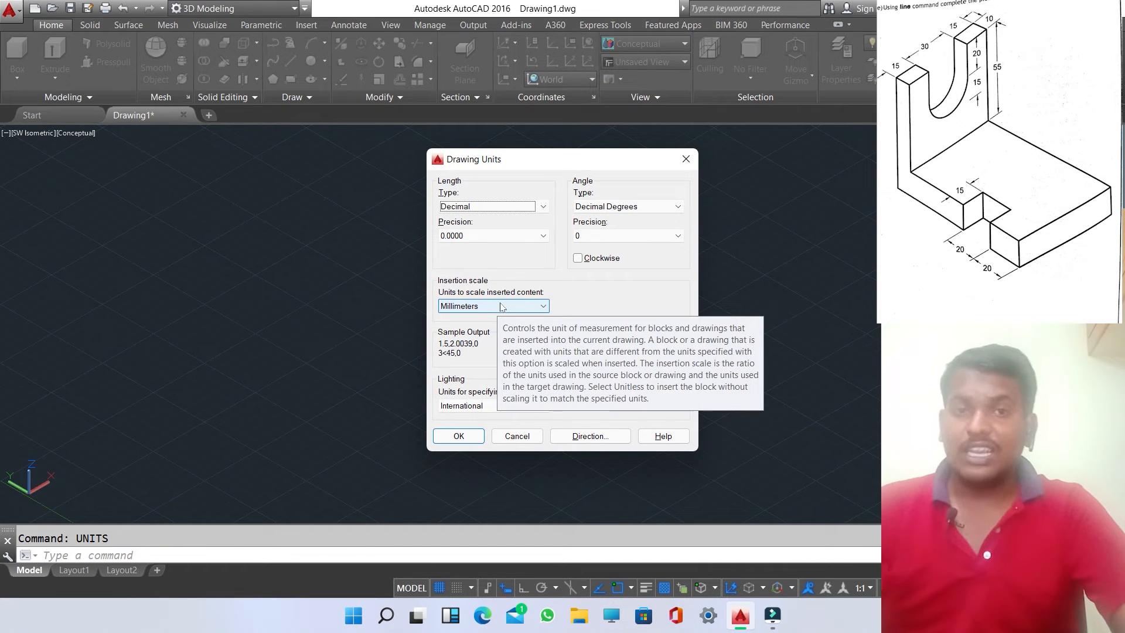
left_click(526, 235)
left_click(505, 268)
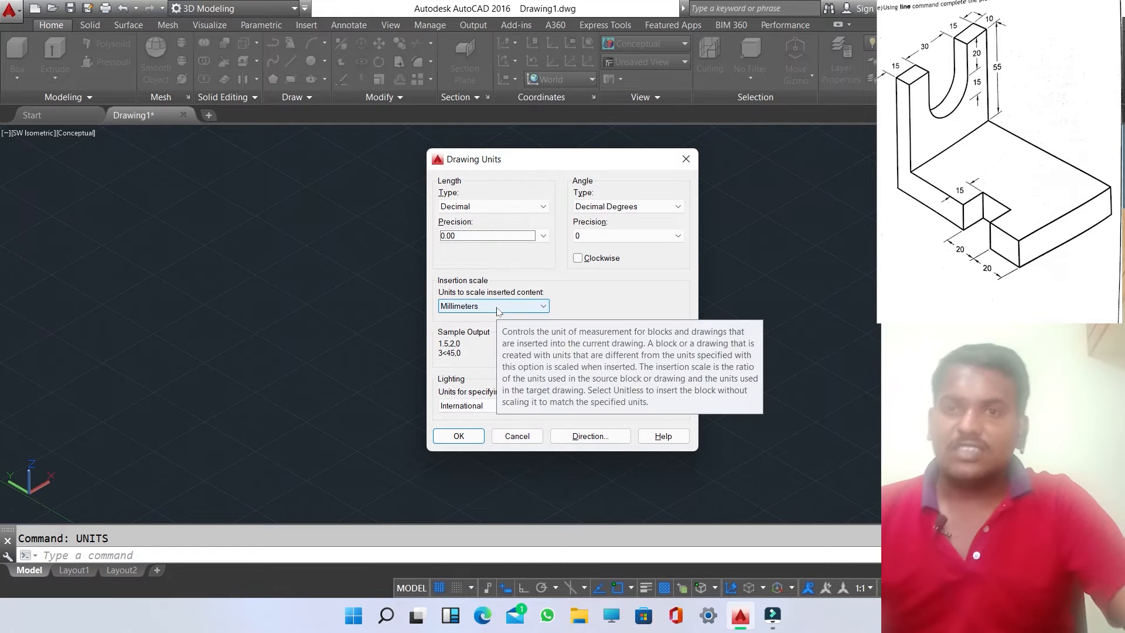
left_click(459, 437)
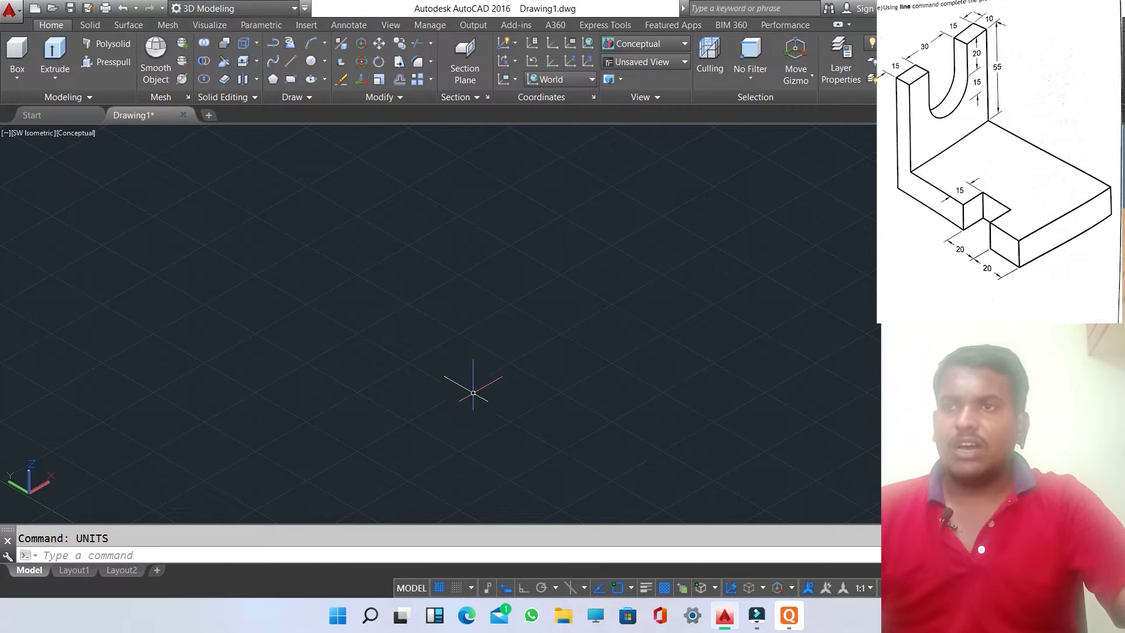
Create a solid box 80 long, 60 wide and 65 high in the empty model space
left_click(17, 56)
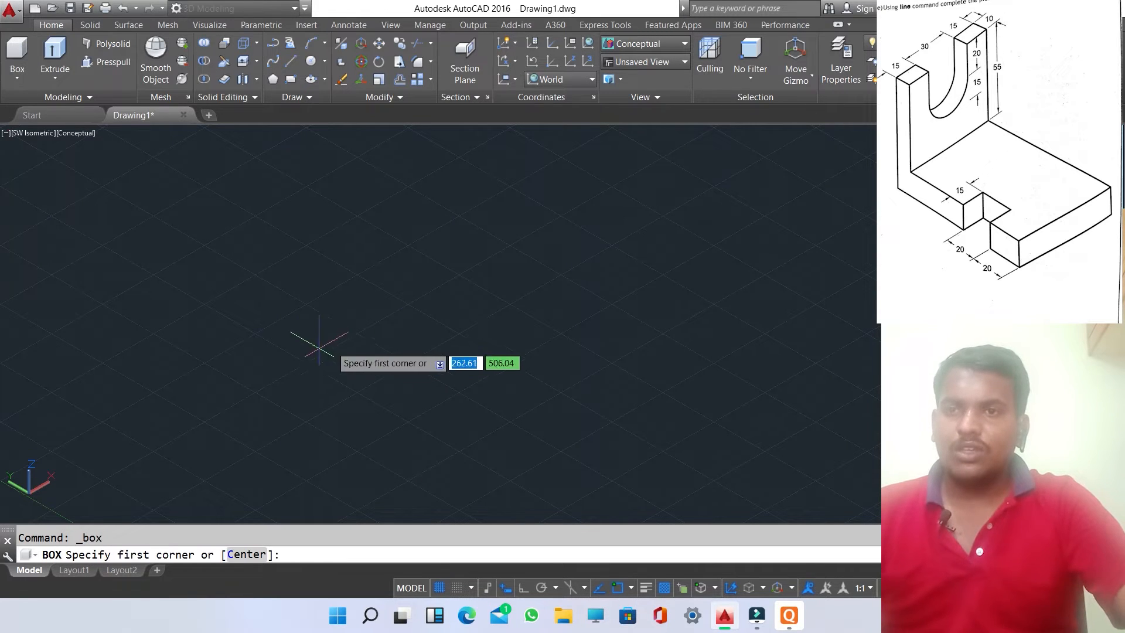
left_click(362, 335)
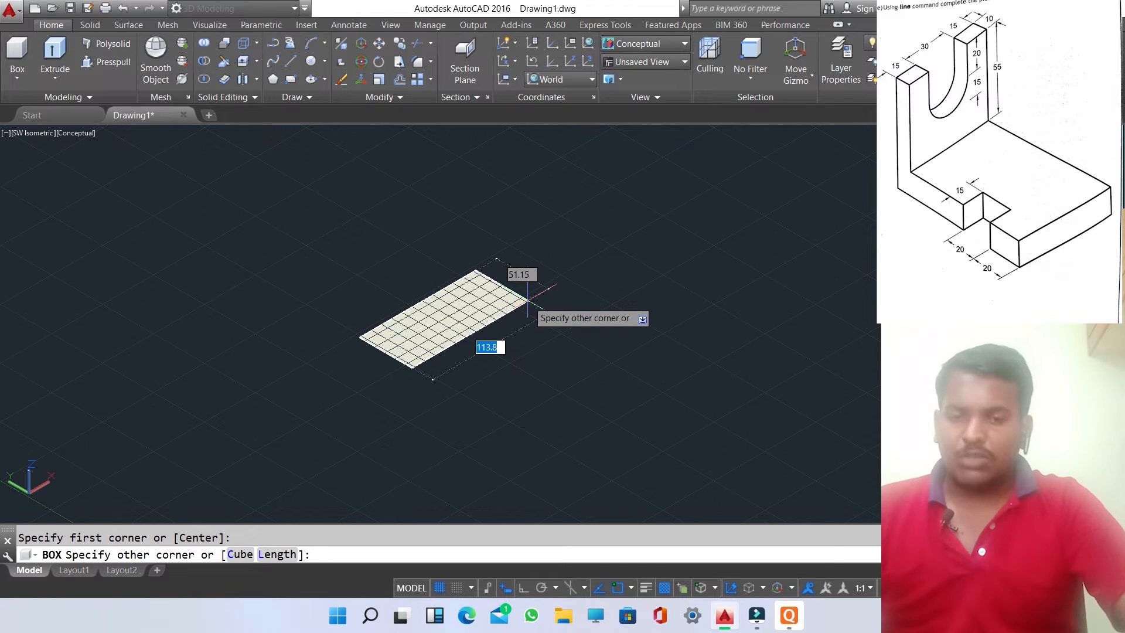
type("80")
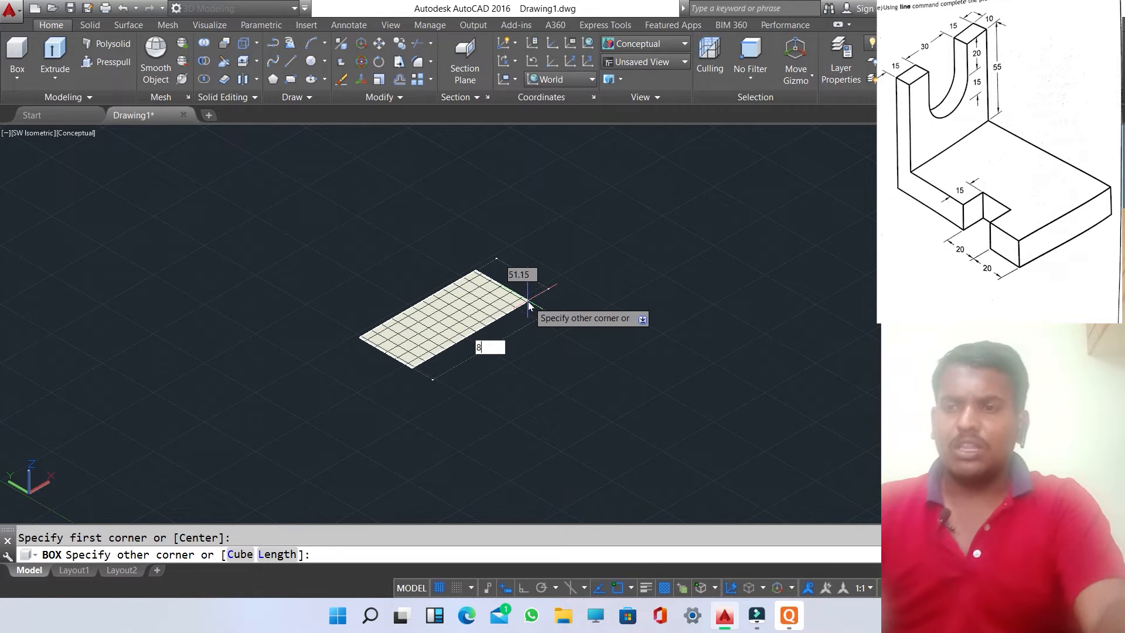
key("Tab")
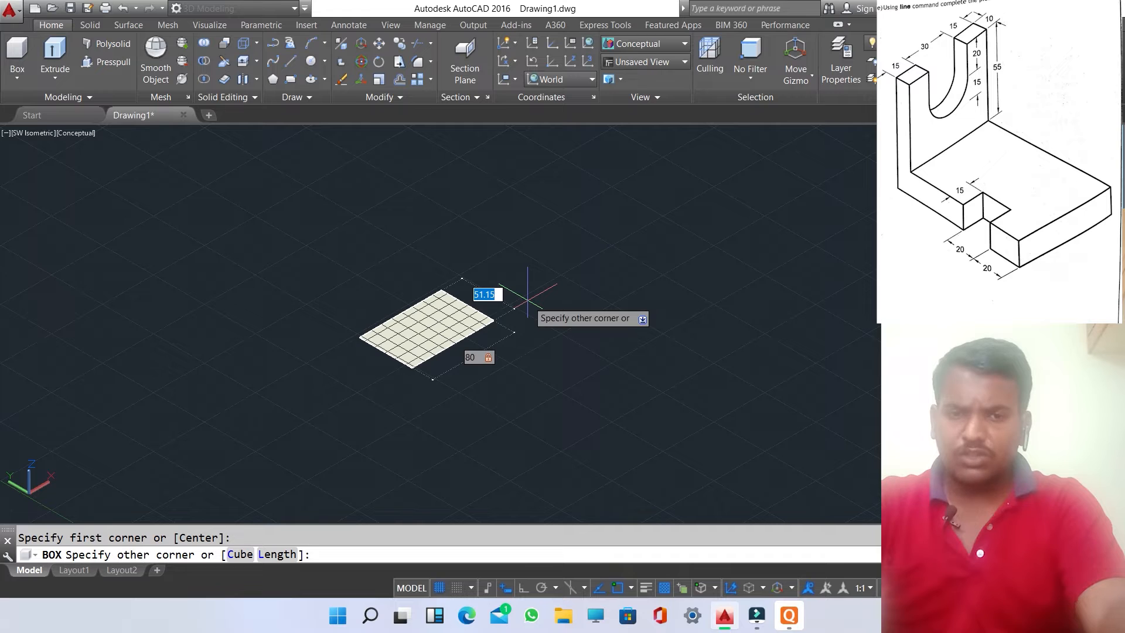
type("60")
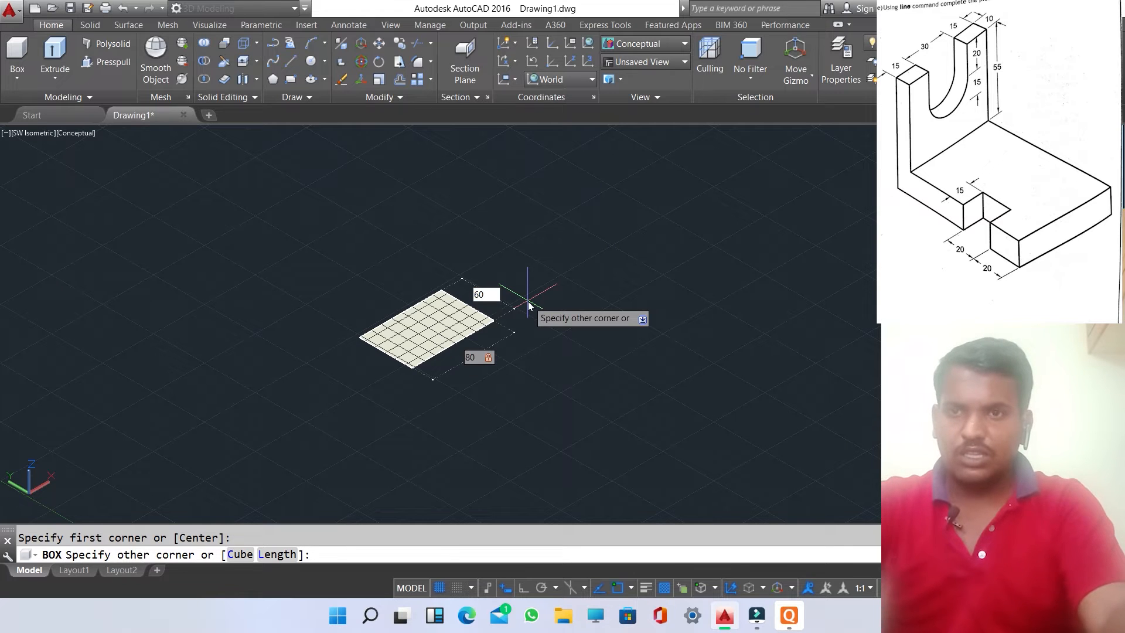
key("Return")
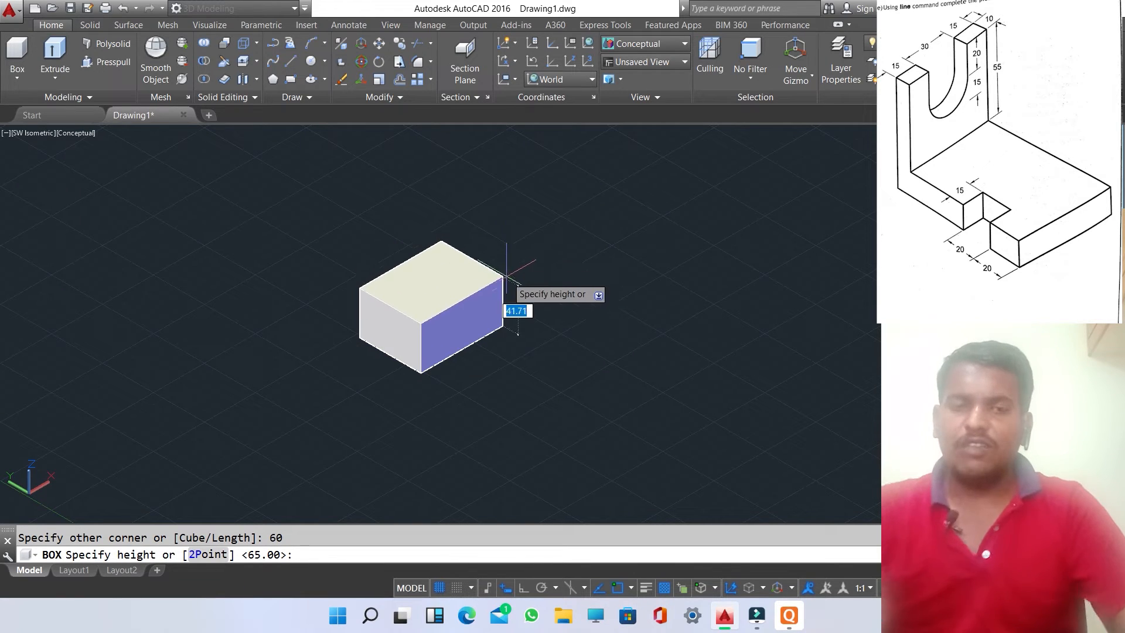
type("65")
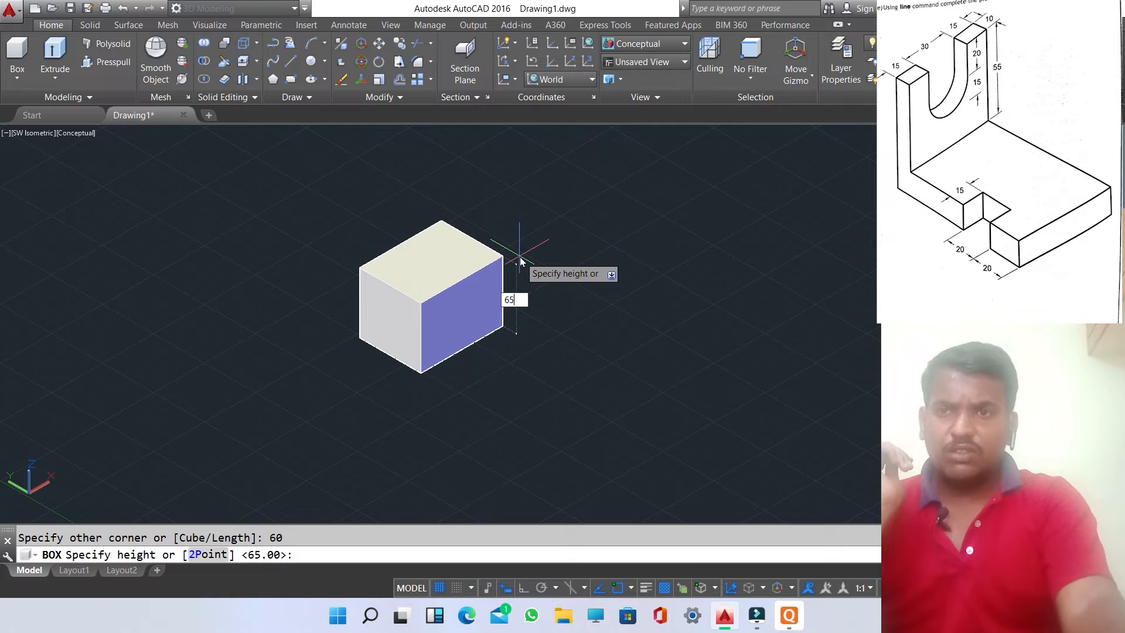
key("Return")
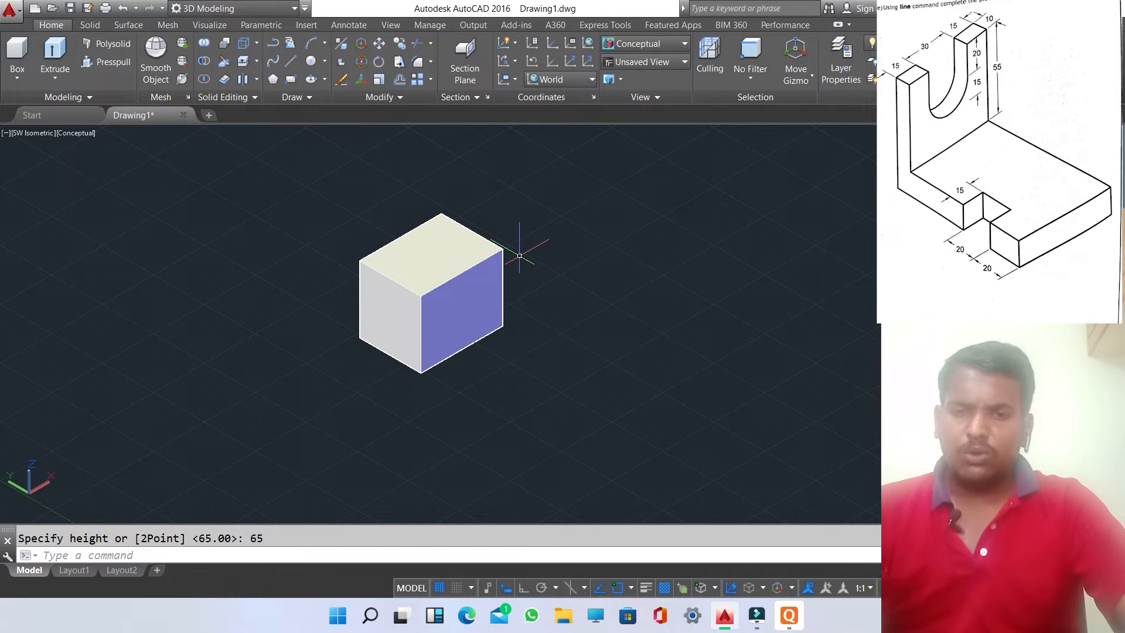
type("l")
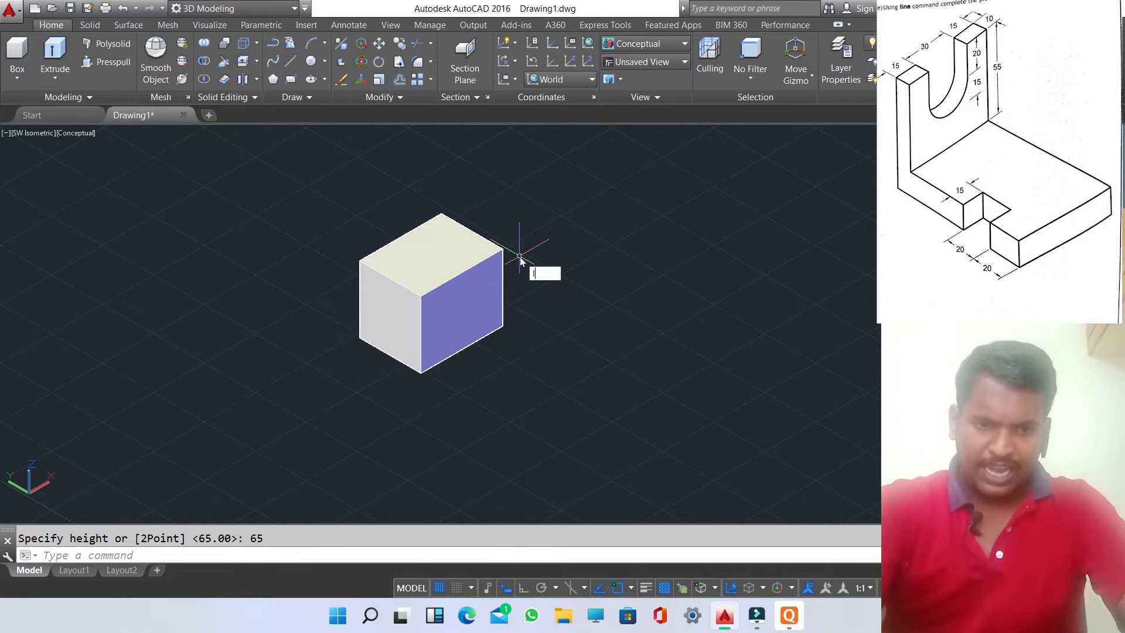
key("Return")
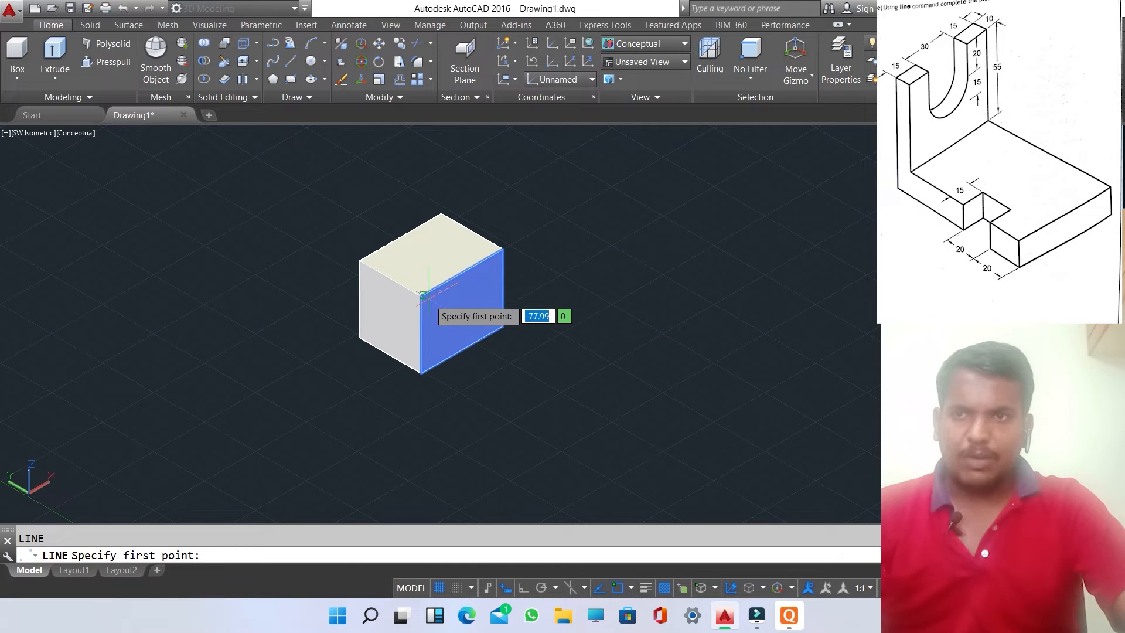
left_click(421, 296)
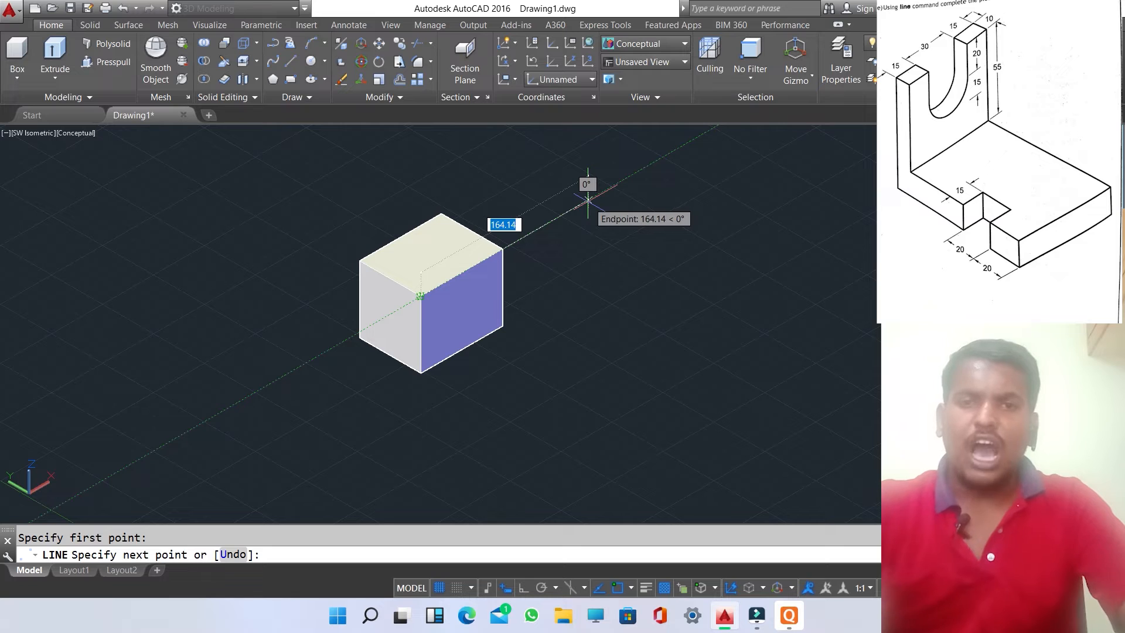
key("Escape")
Switch Ortho mode on so that lines follow the axes
type("ortho")
key("Return")
type("on")
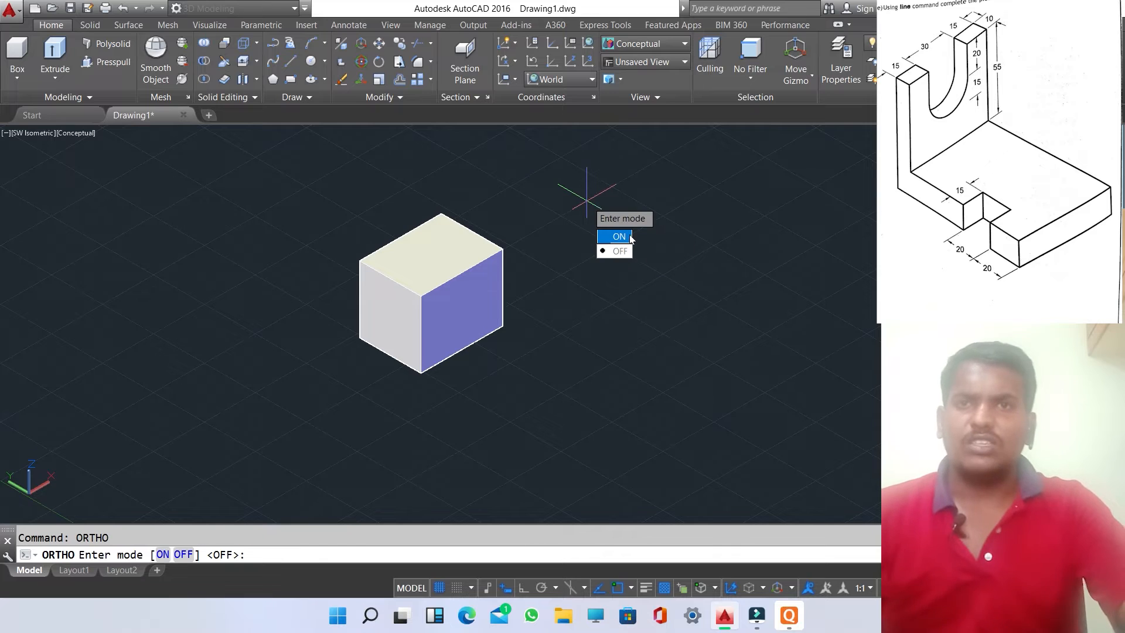
key("Return")
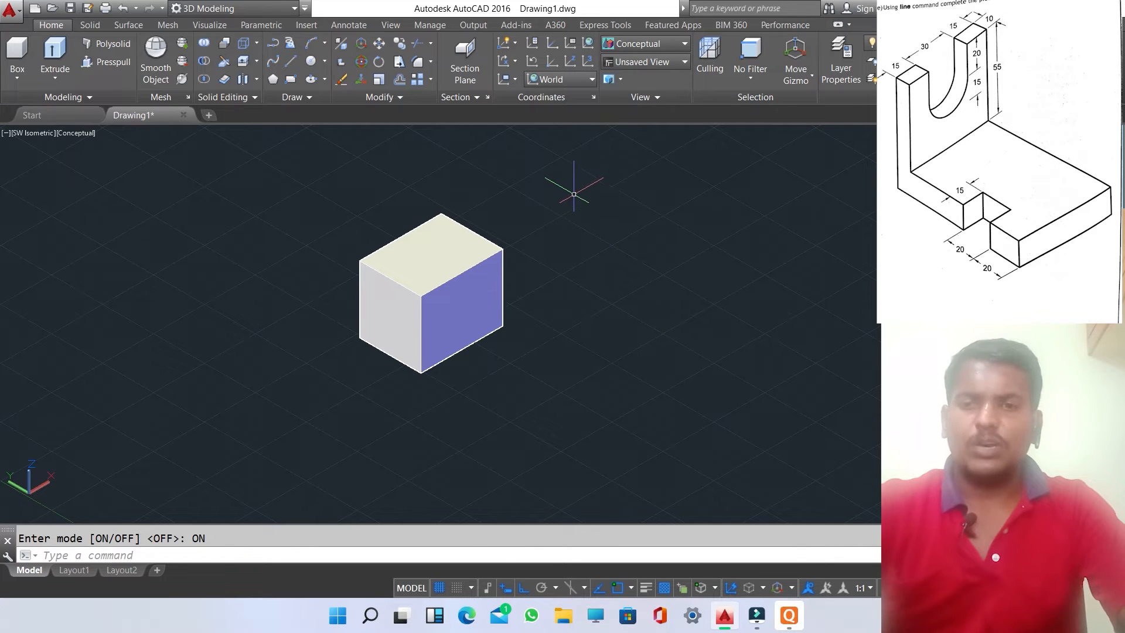
Set the current drawing color for new objects to red
type("c")
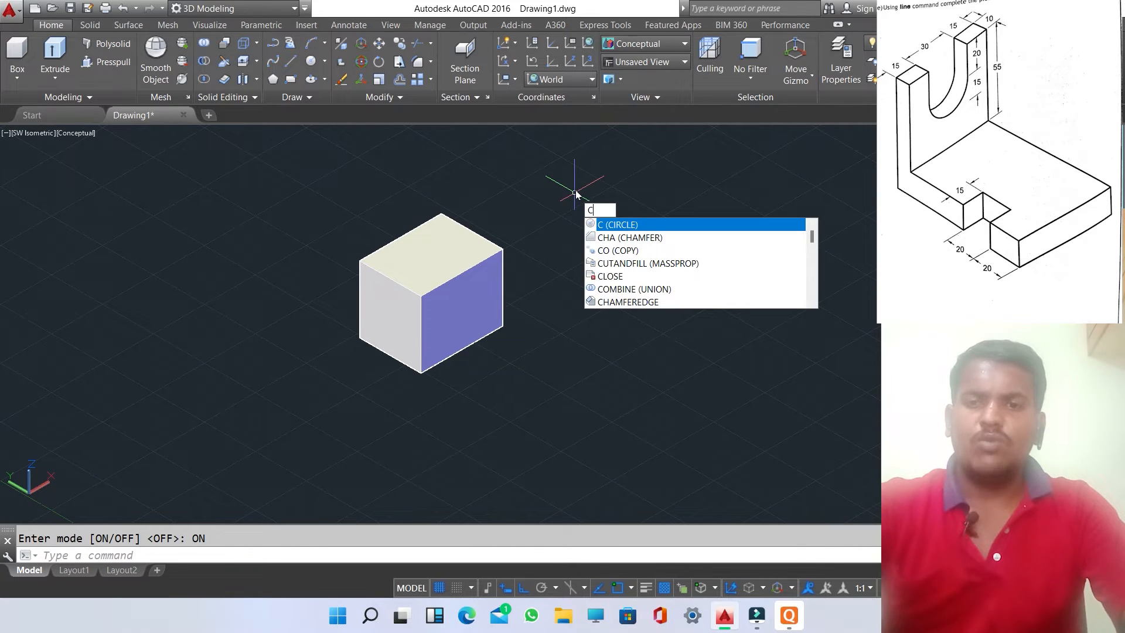
type("olou")
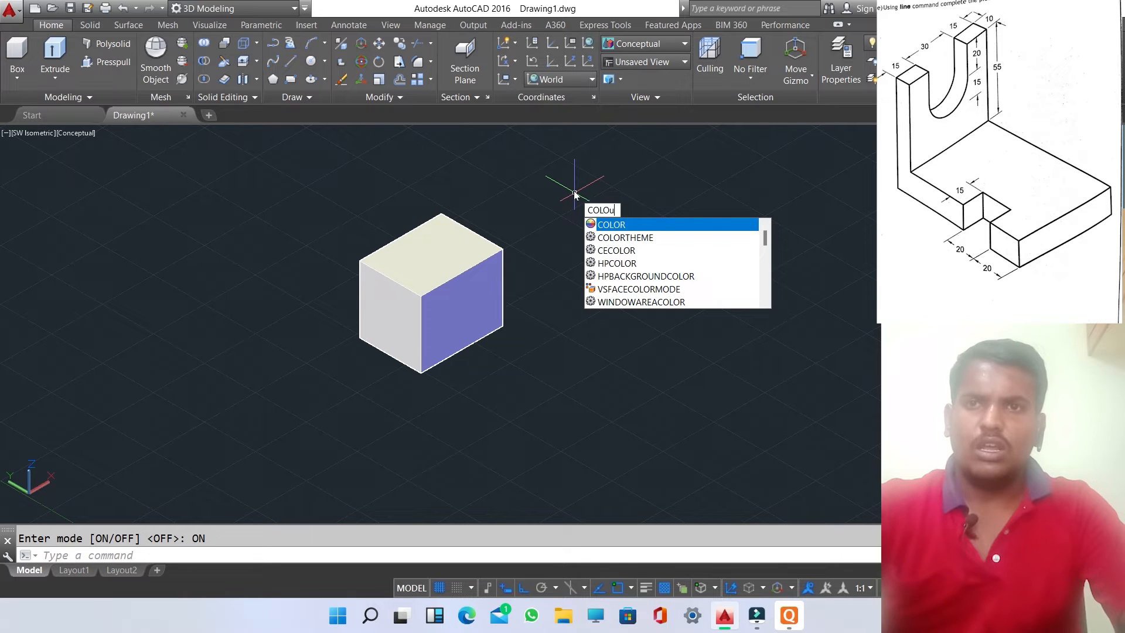
type("r")
left_click(644, 226)
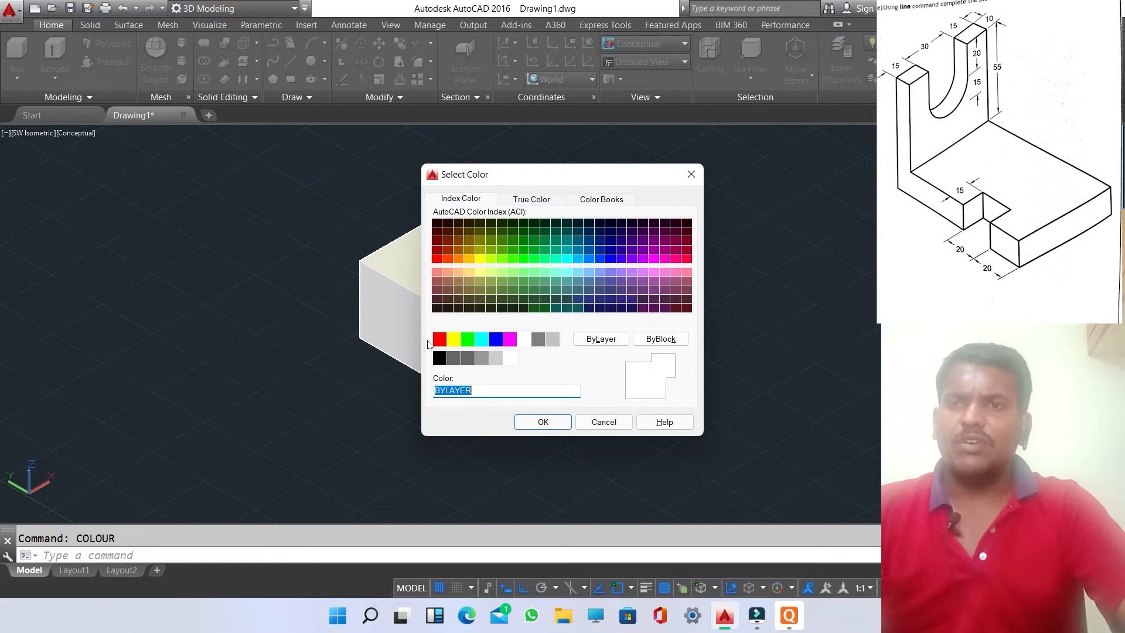
left_click(450, 340)
left_click(439, 339)
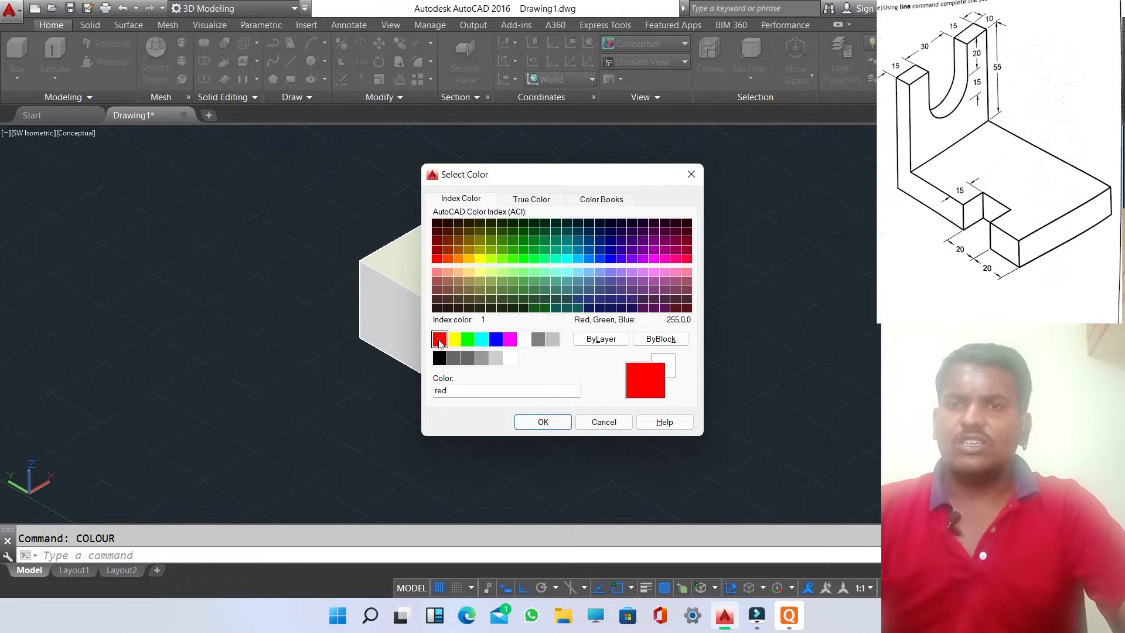
left_click(543, 422)
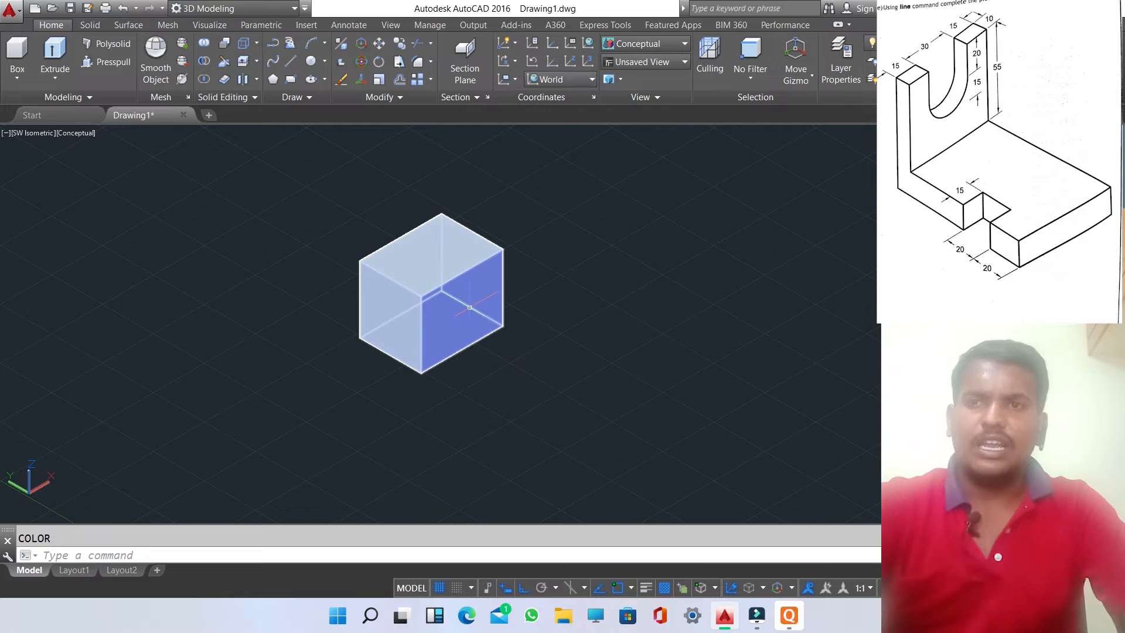
Draw lines on the 80 x 65 face from its upper near corner: 10 along the top edge, 55 down, and across past the far edge
type("l")
key("Return")
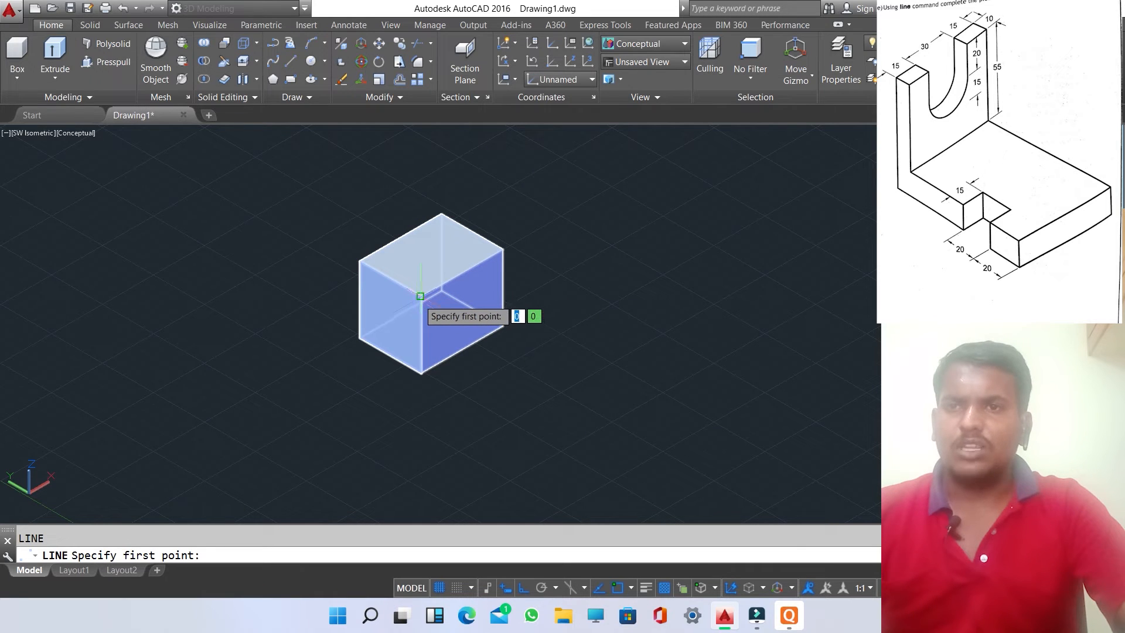
left_click(420, 296)
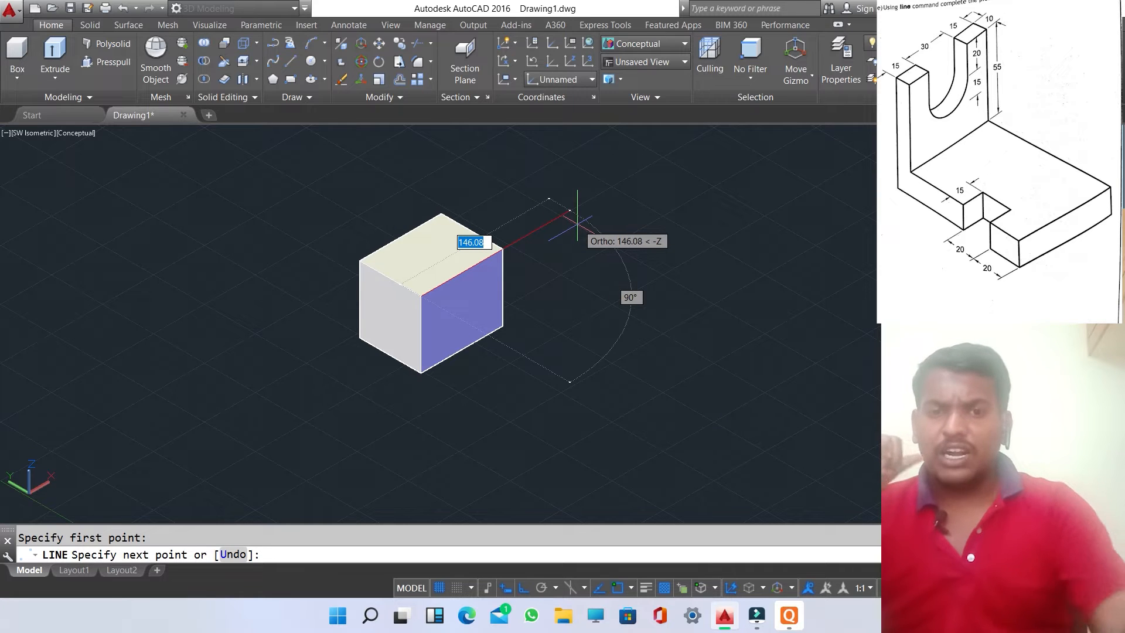
type("10")
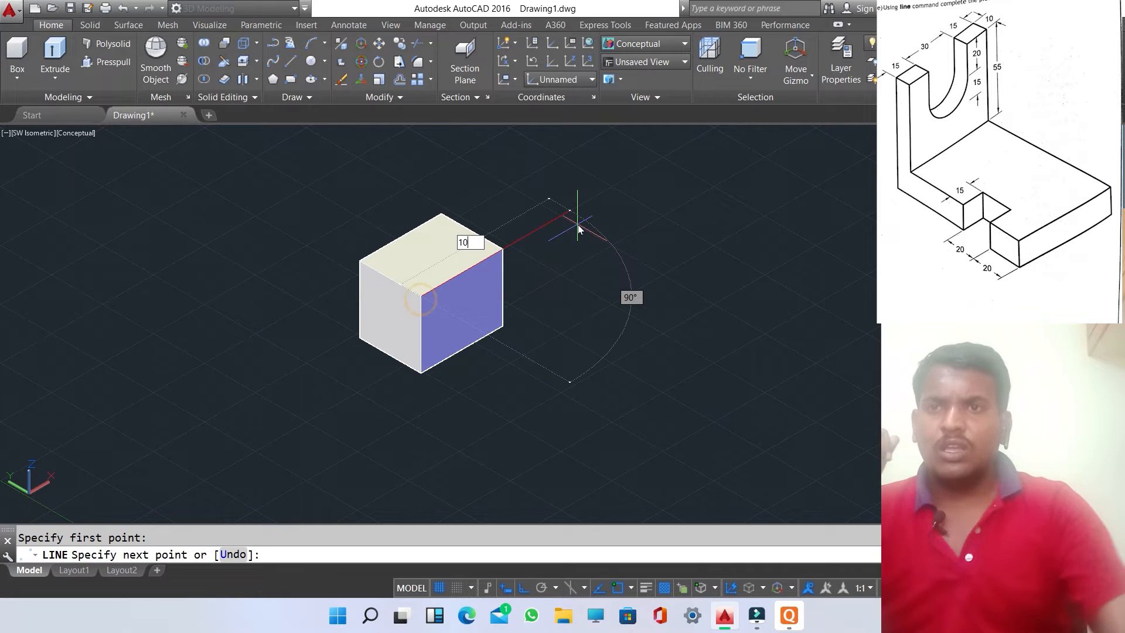
key("Return")
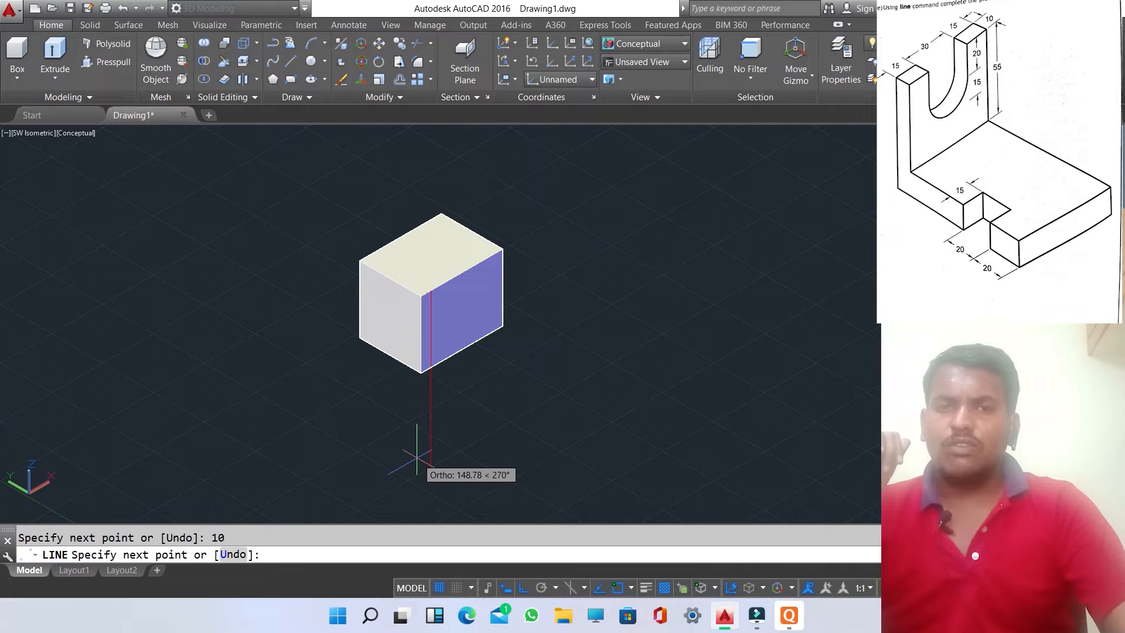
type("5")
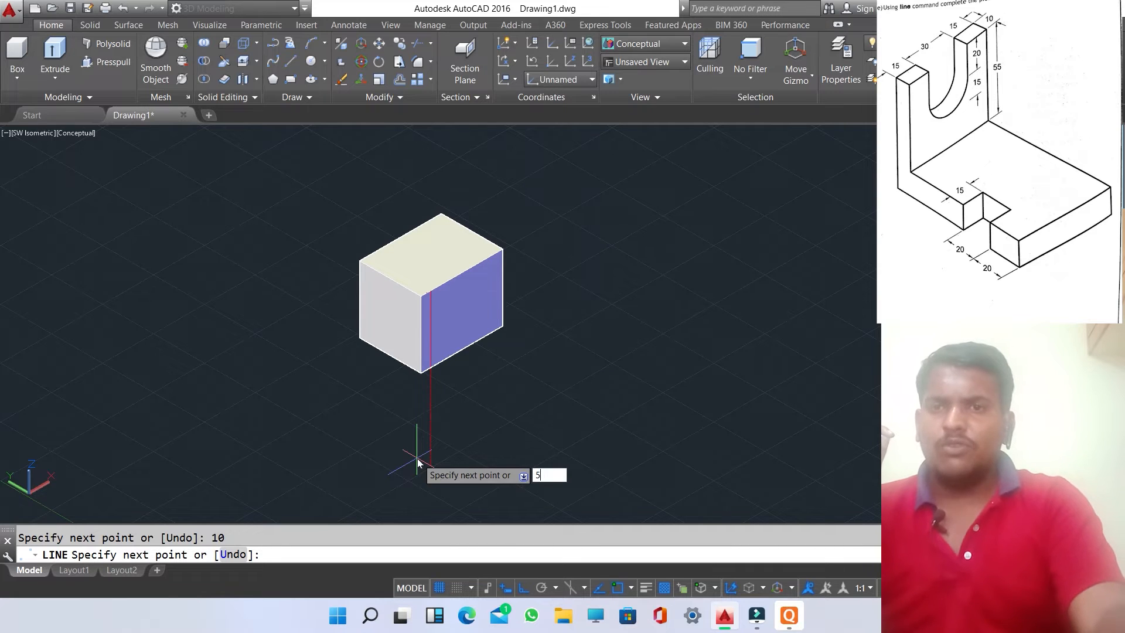
type("5")
key("Return")
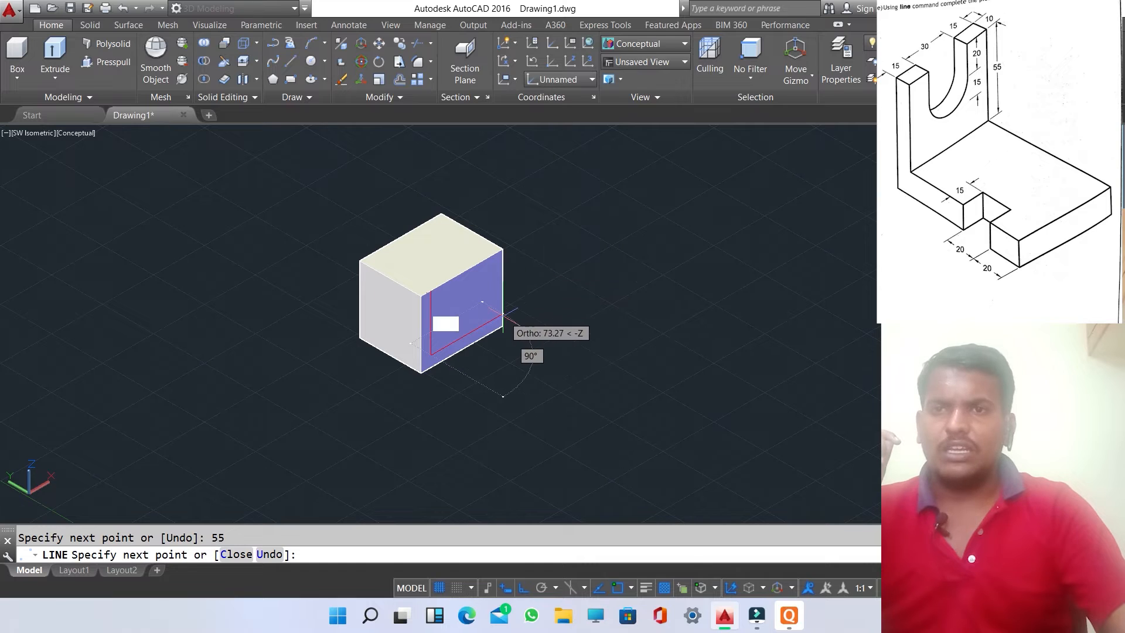
scroll(502, 317, "up", 3)
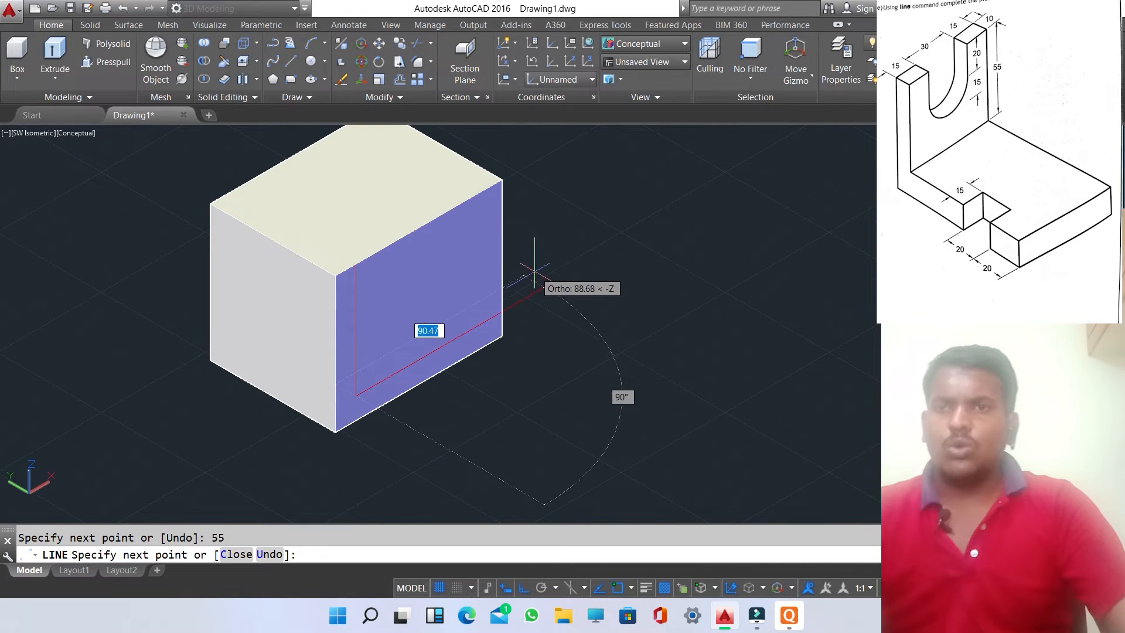
left_click(538, 258)
key("Escape")
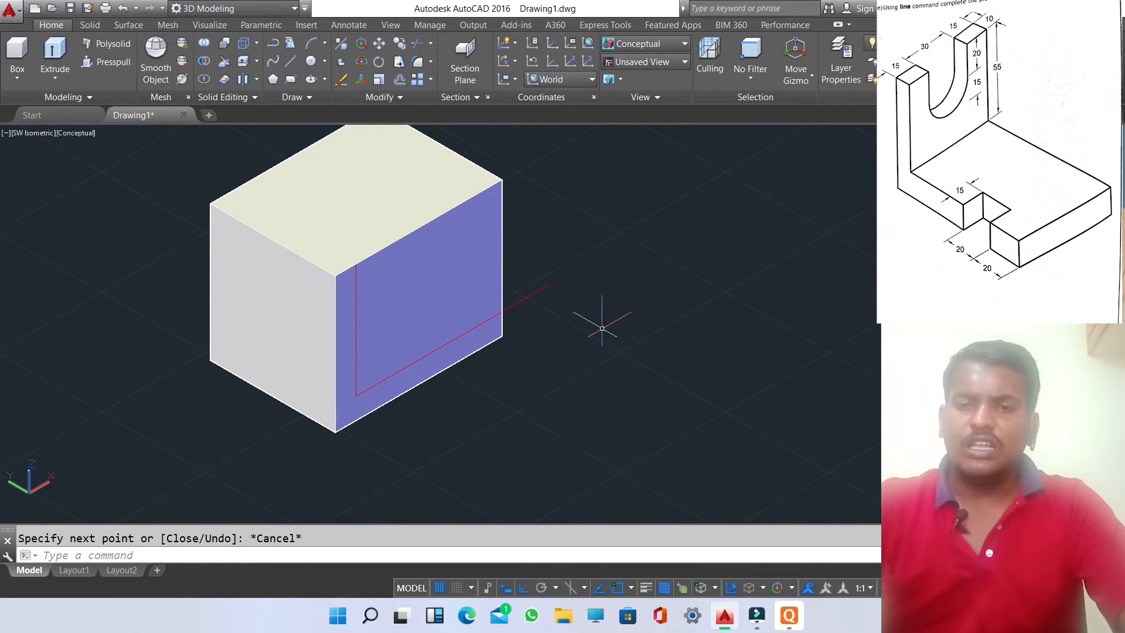
Draw a short line up the face's far vertical edge from its bottom corner to the long red line
middle_click_drag(606, 324, 523, 281, "shift")
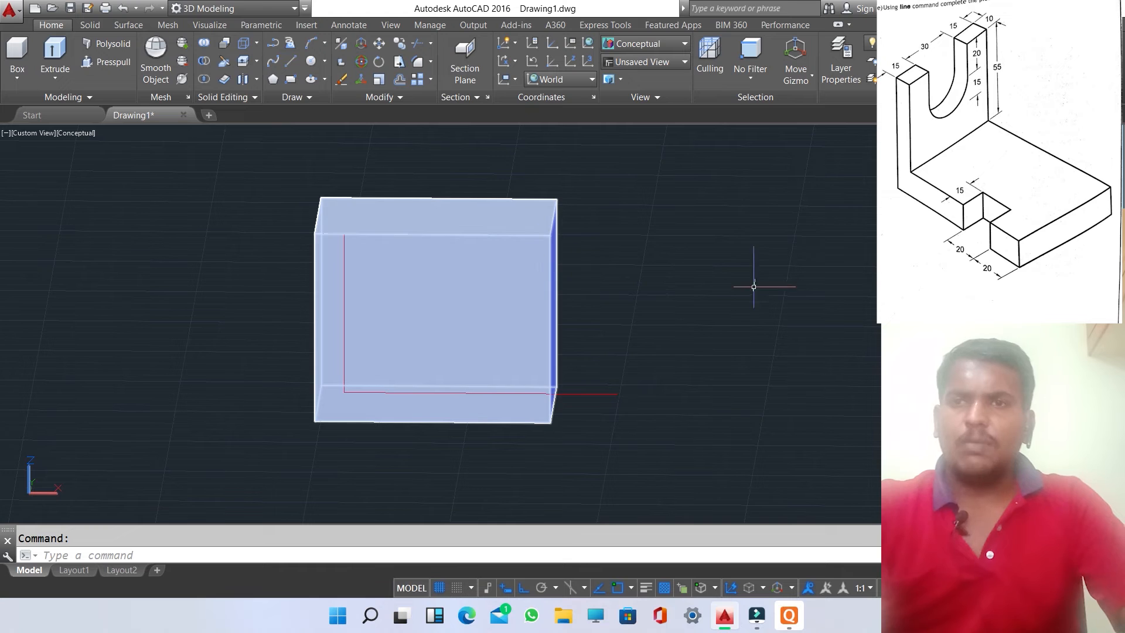
key("Escape")
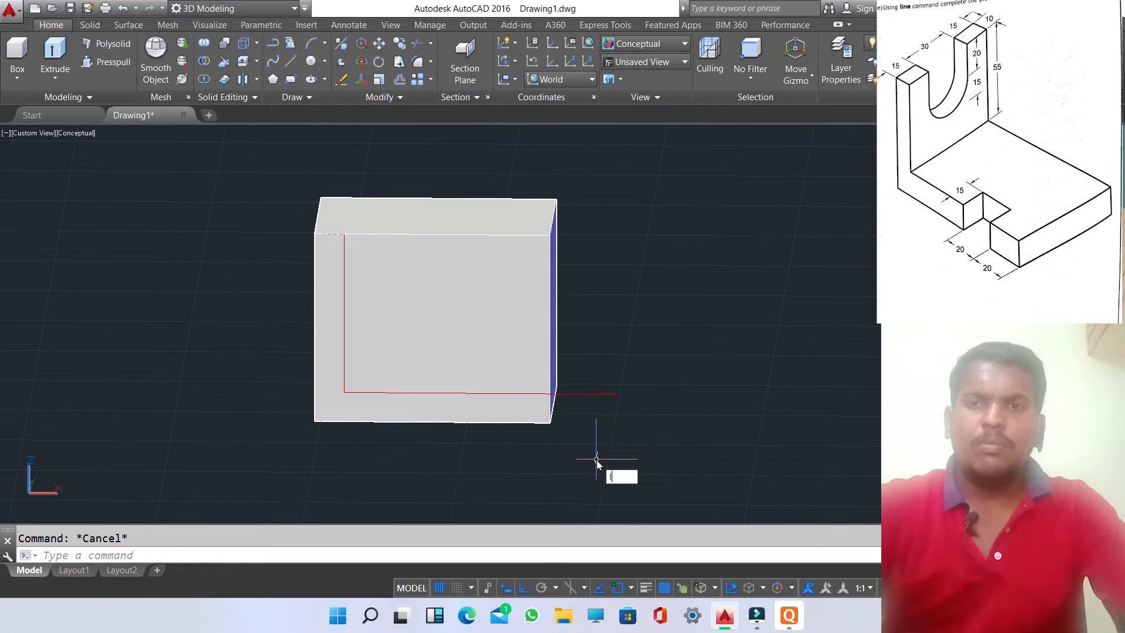
type("line")
key("Return")
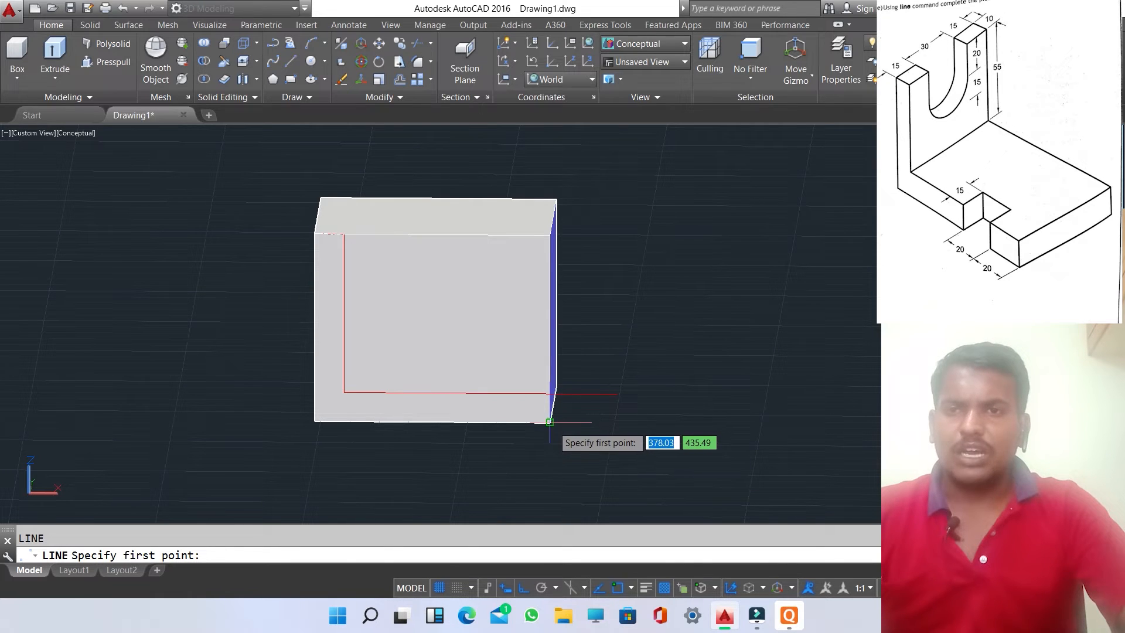
left_click(549, 393)
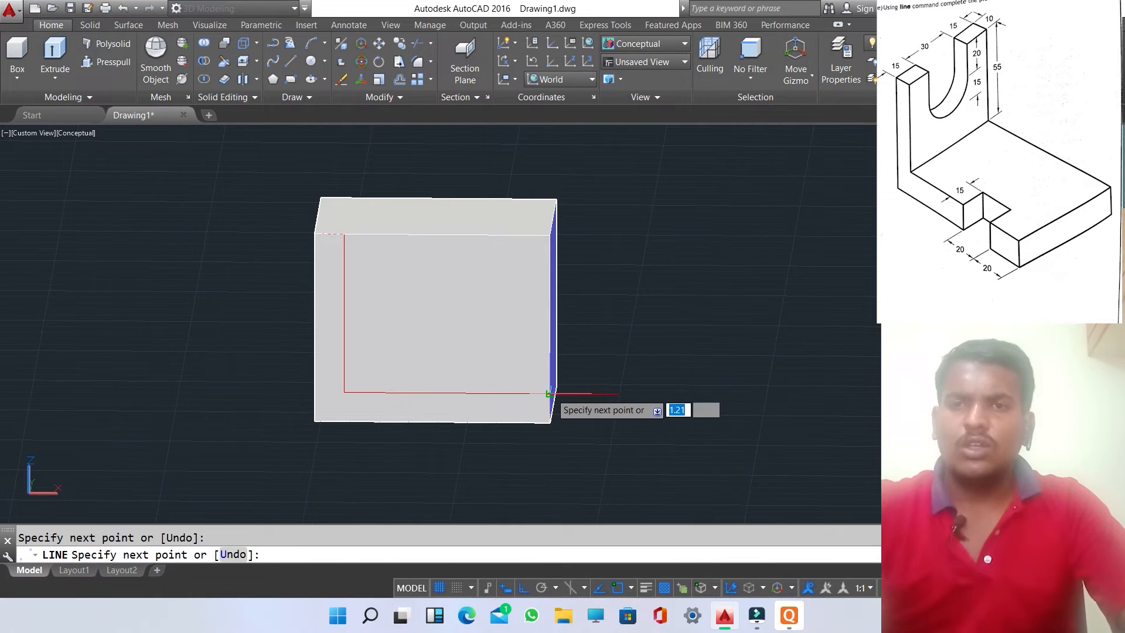
key("Escape")
Presspull the area enclosed by the red lines back through the full depth of the box to leave an L-shaped solid
middle_click_drag(674, 431, 720, 433, "shift")
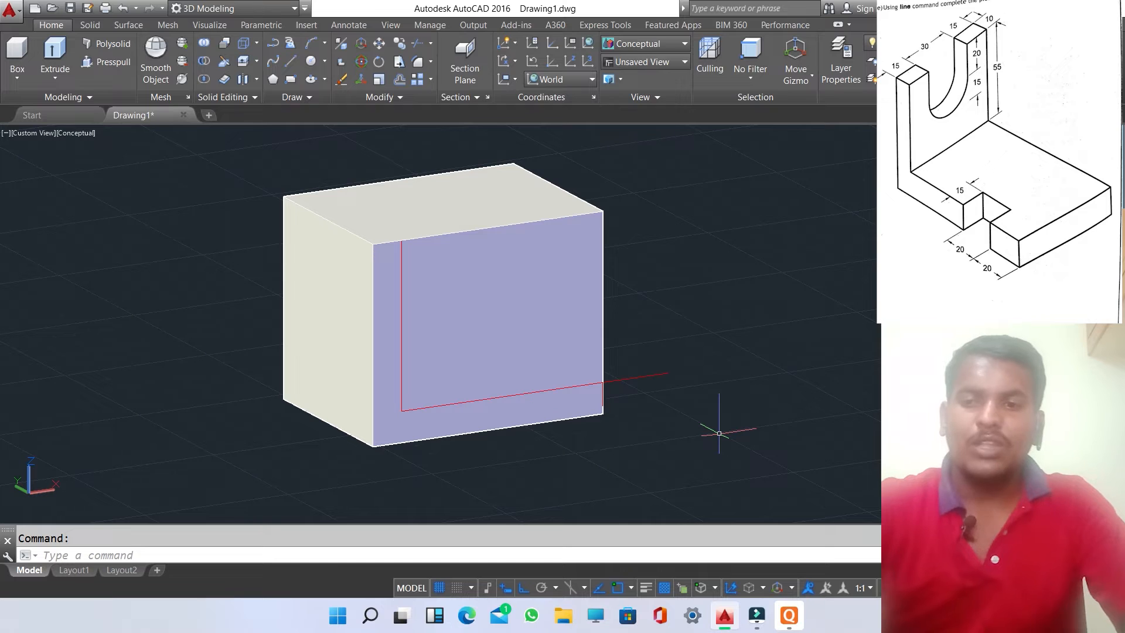
type("r")
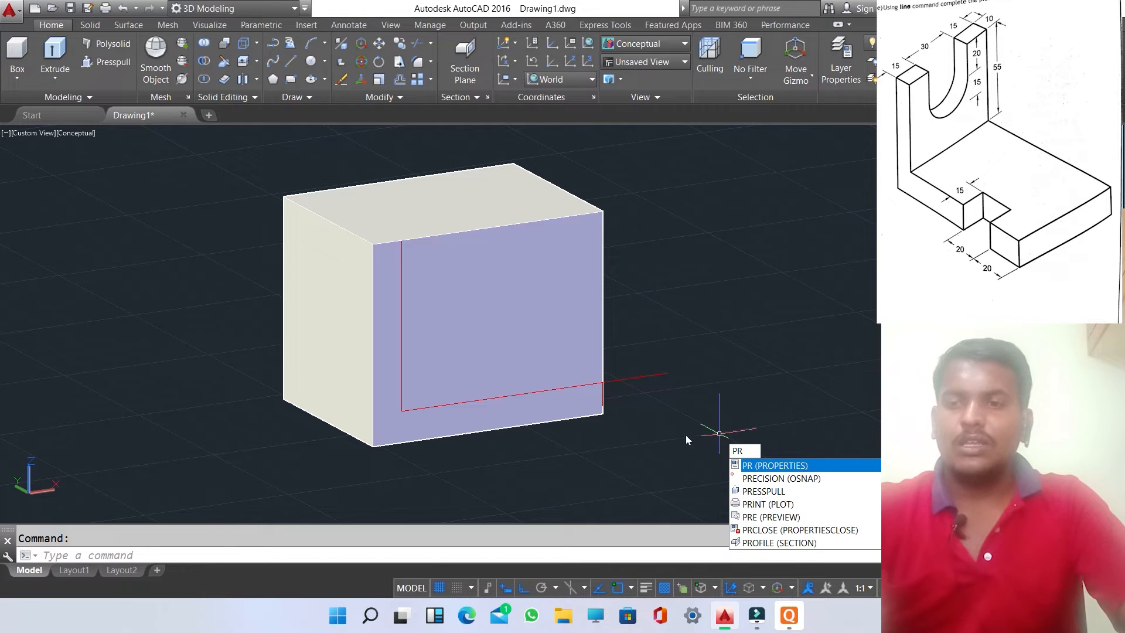
type("ESS")
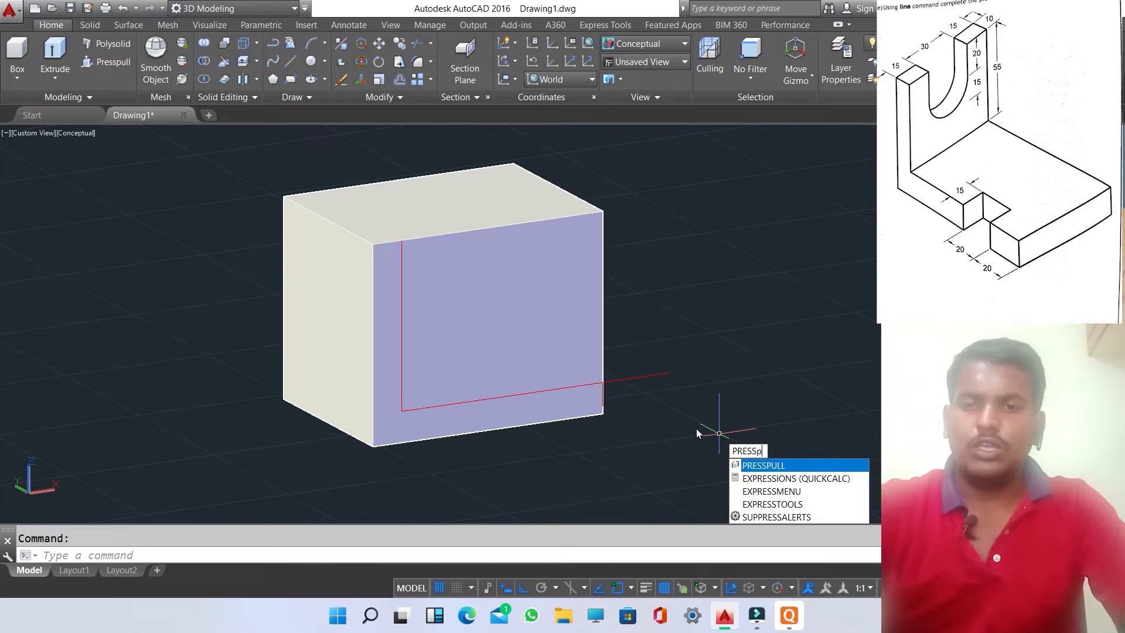
type("PULL")
key("Return")
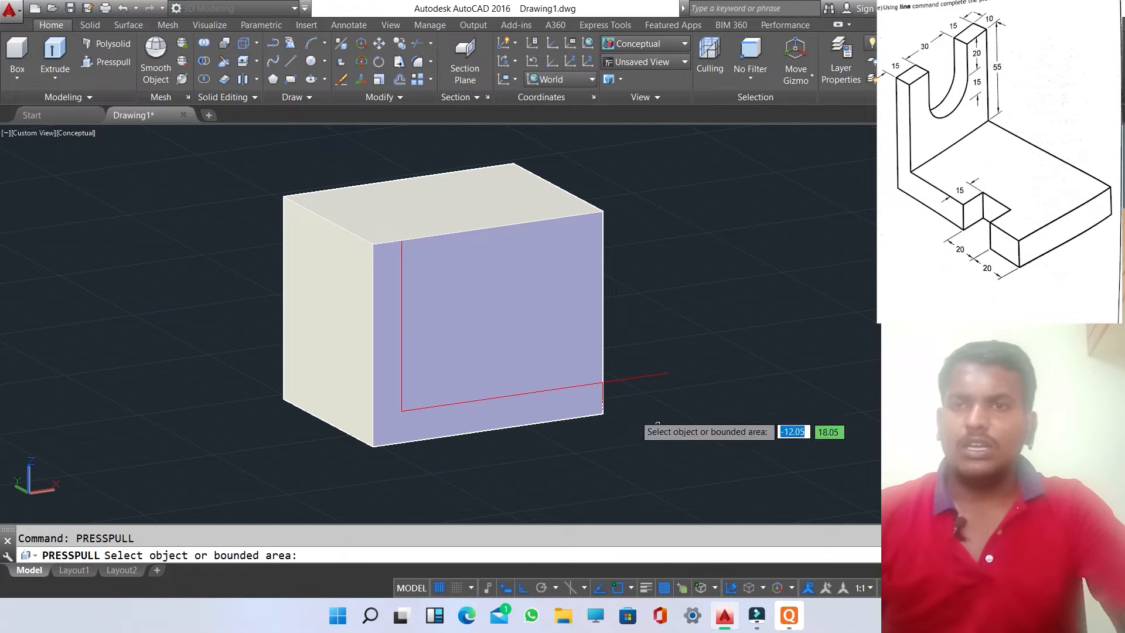
left_click(518, 294)
scroll(527, 317, "down", 3)
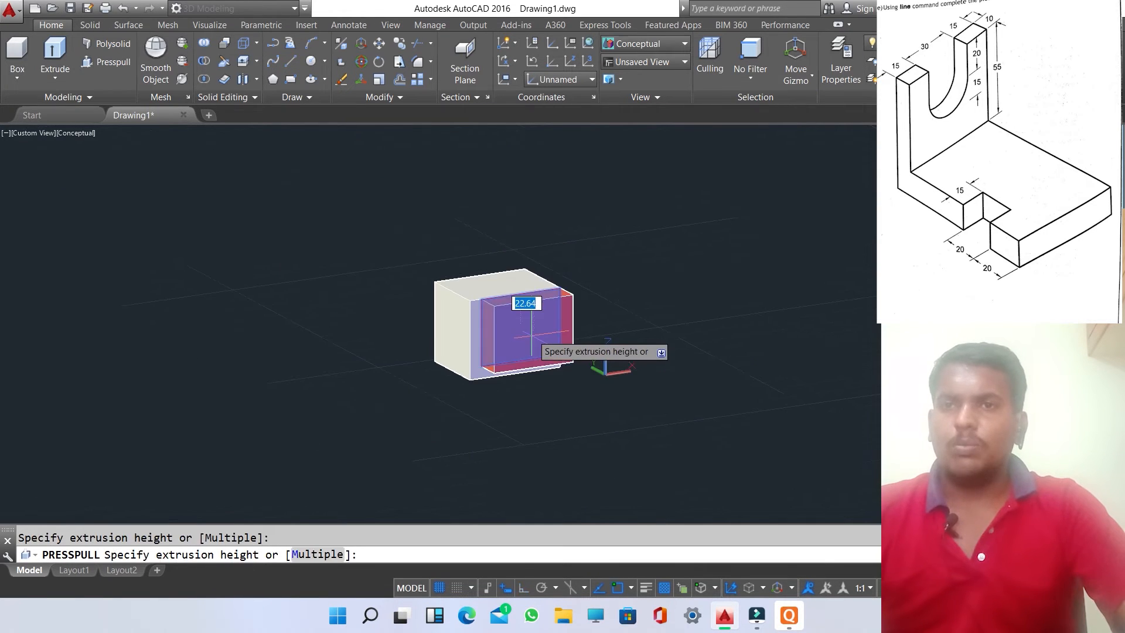
left_click(439, 278)
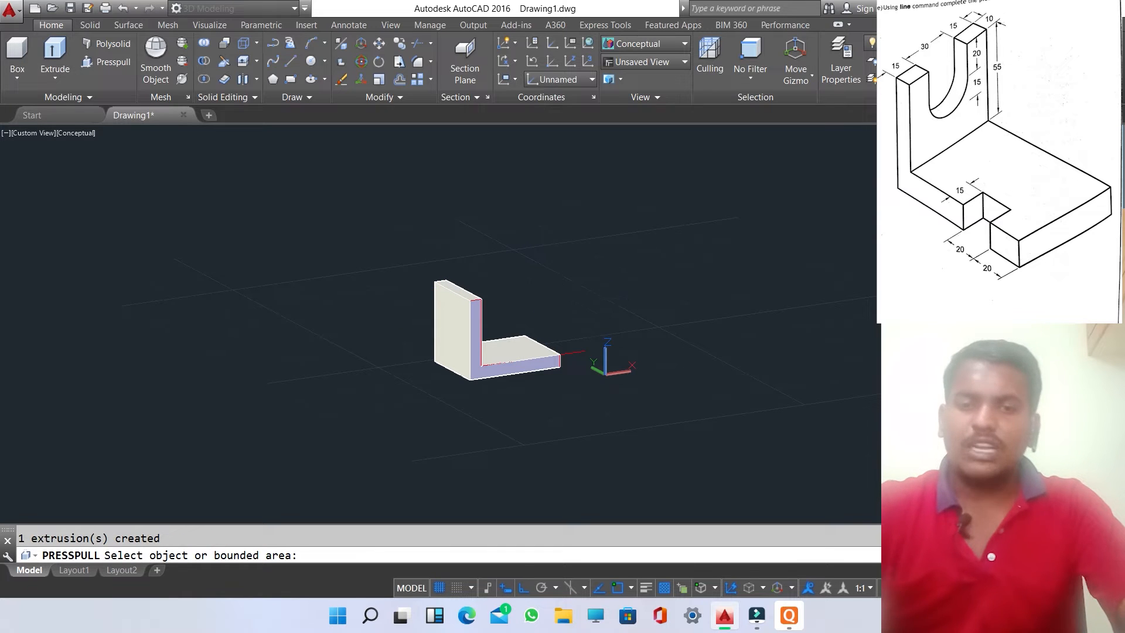
key("Return")
Switch the model to the Top view and frame the whole bracket
middle_click_drag(589, 285, 515, 283)
middle_click_drag(572, 343, 535, 356)
scroll(246, 410, "up", 3)
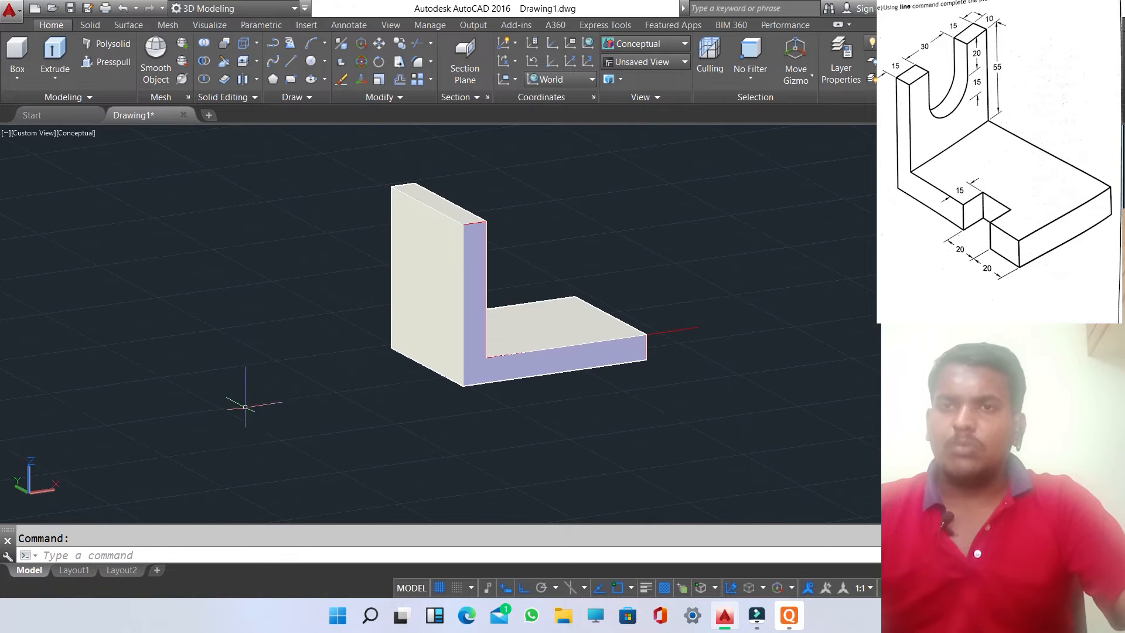
scroll(415, 319, "down", 2)
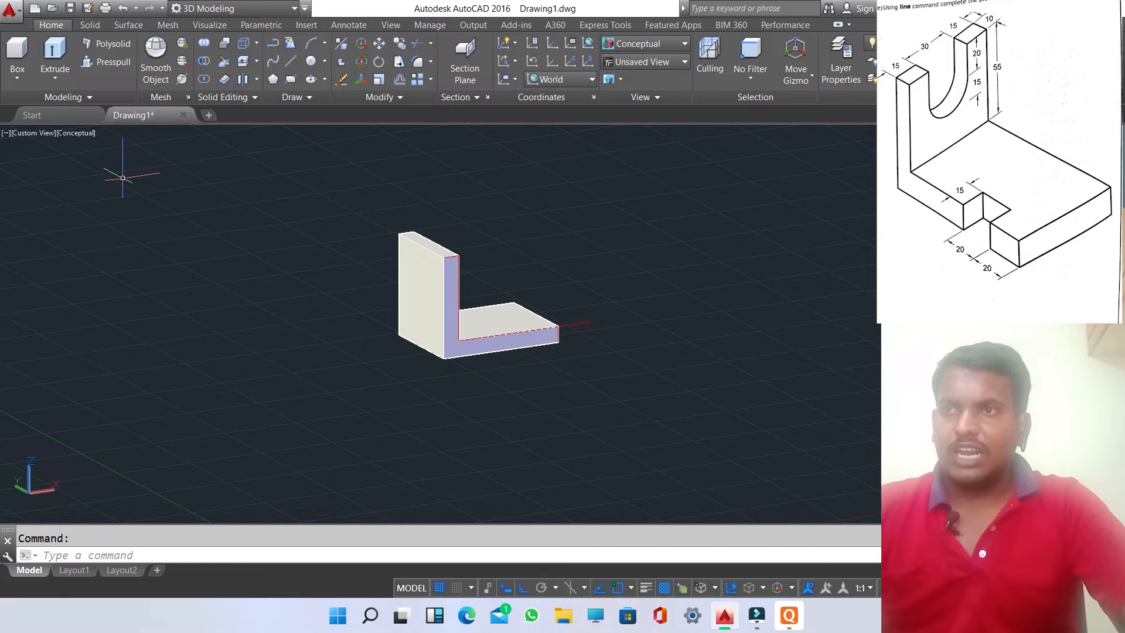
left_click(32, 134)
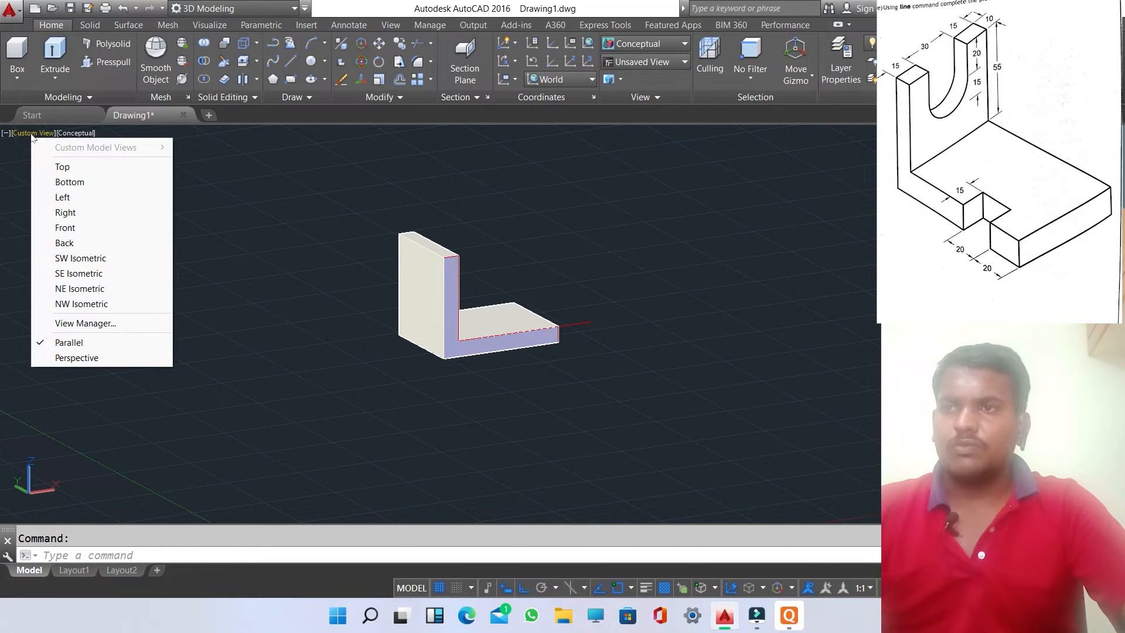
left_click(53, 166)
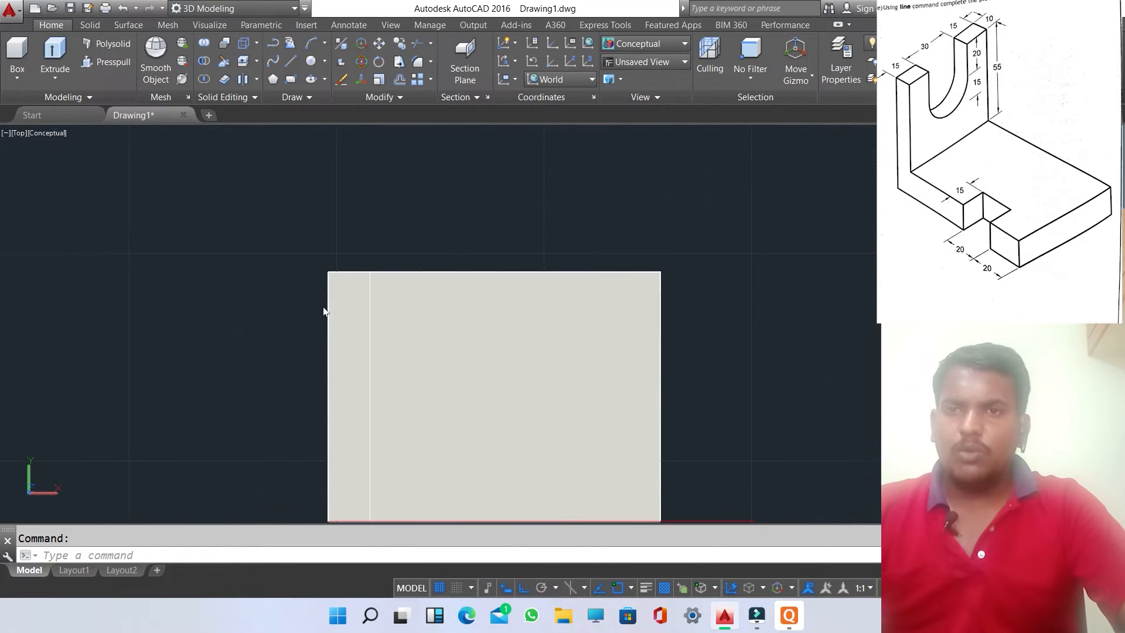
scroll(495, 463, "up", 2)
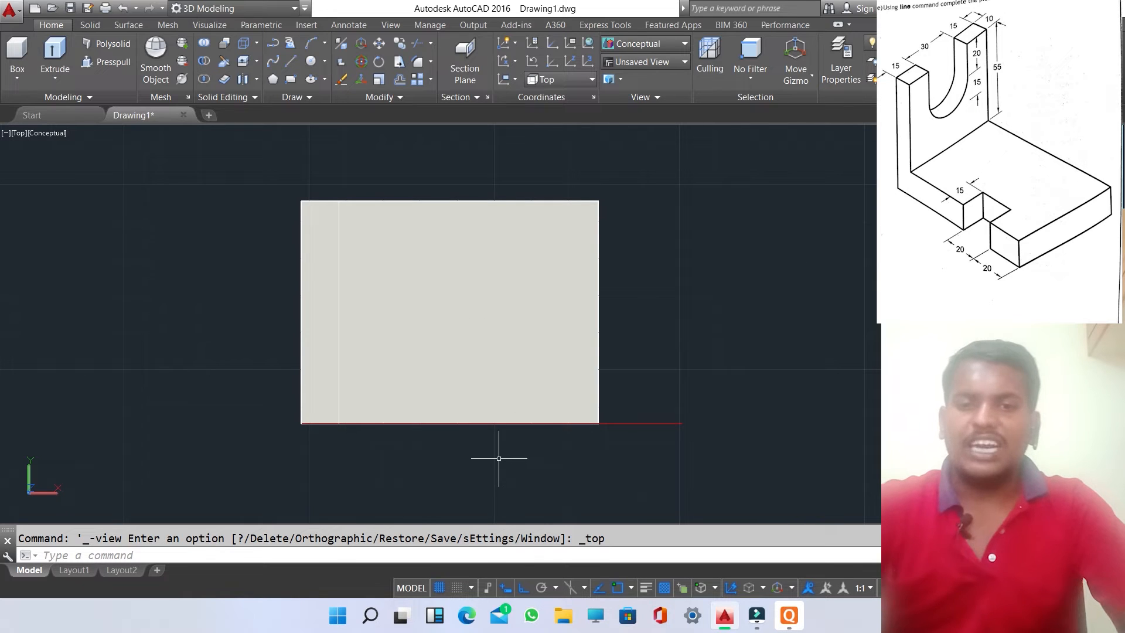
Try drawing the notch outline from the base's free-end corner, 20 along the edge and 20 inward, and erase the misplaced edge line
type("l")
key("Return")
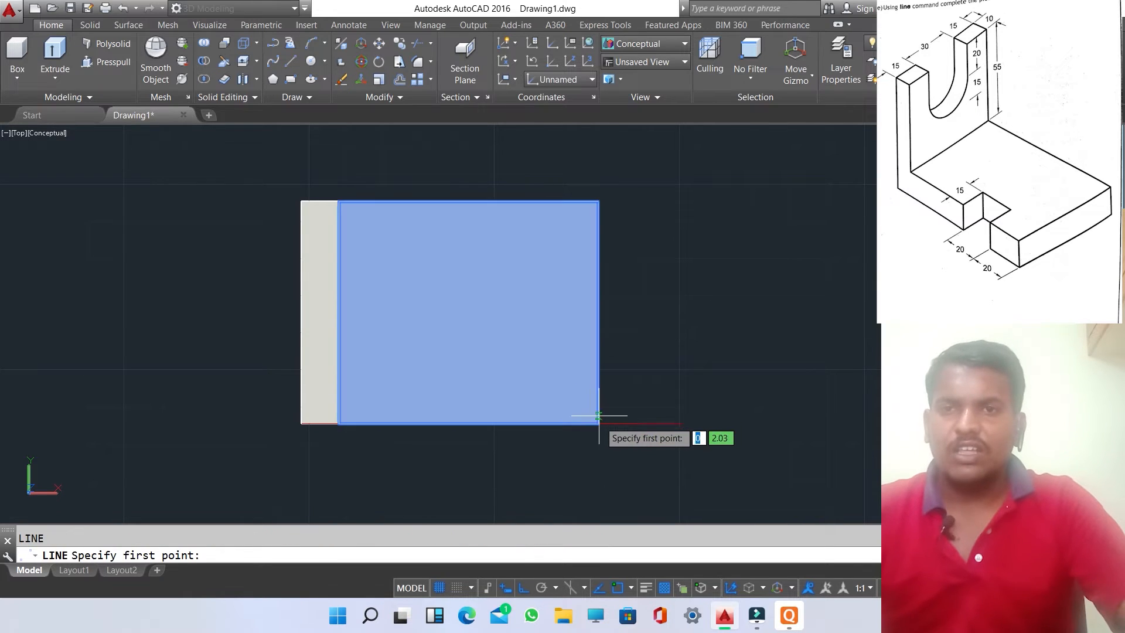
left_click(598, 423)
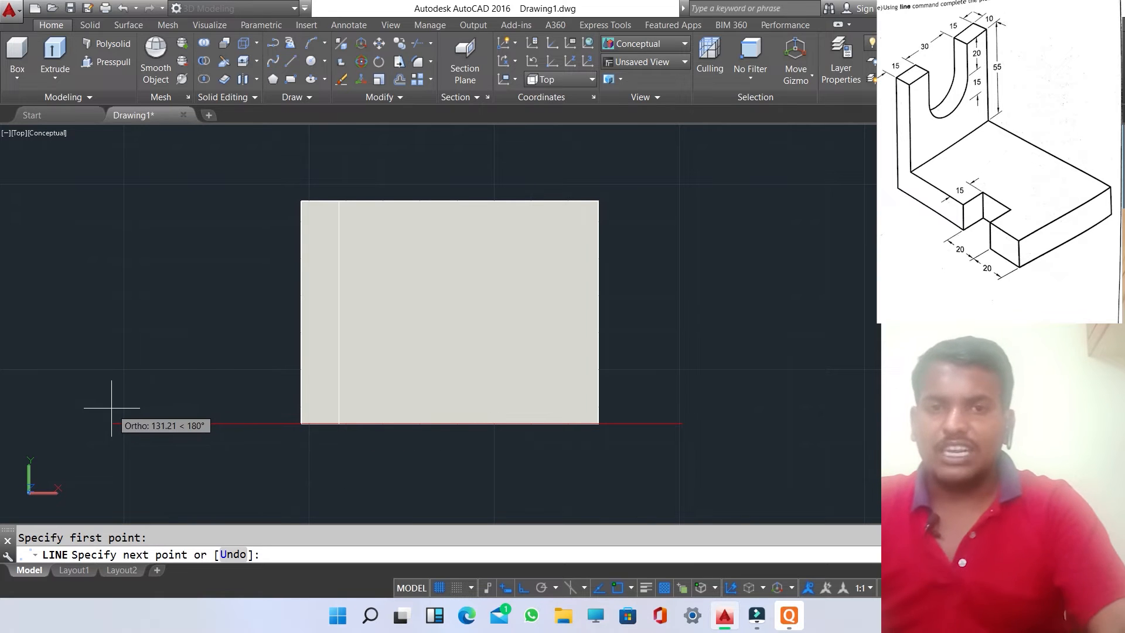
type("20")
key("Return")
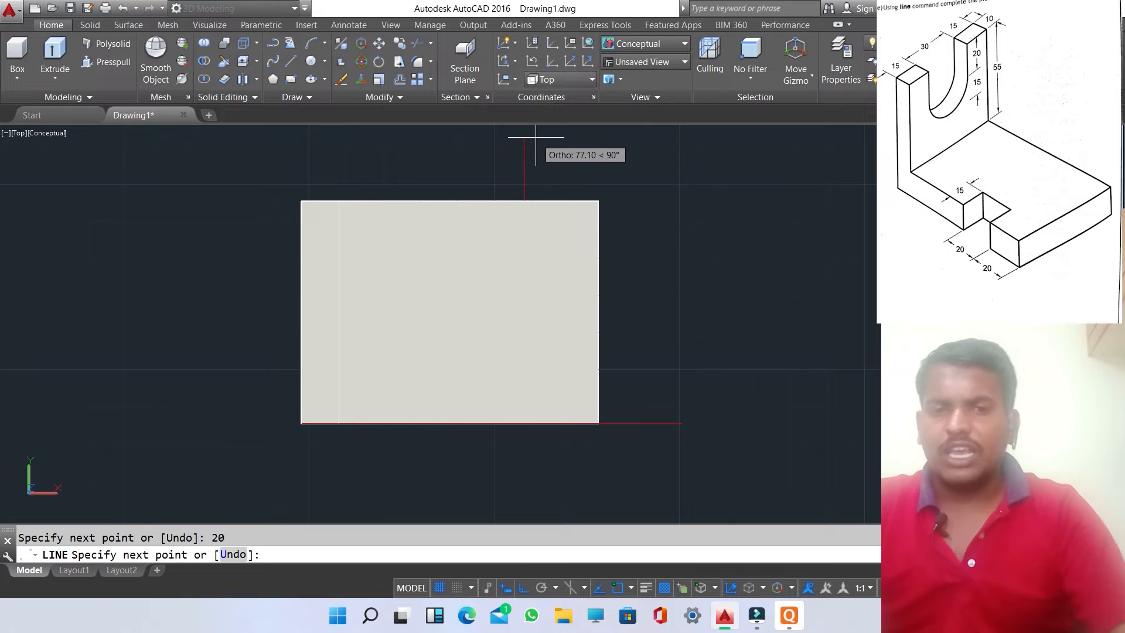
type("20")
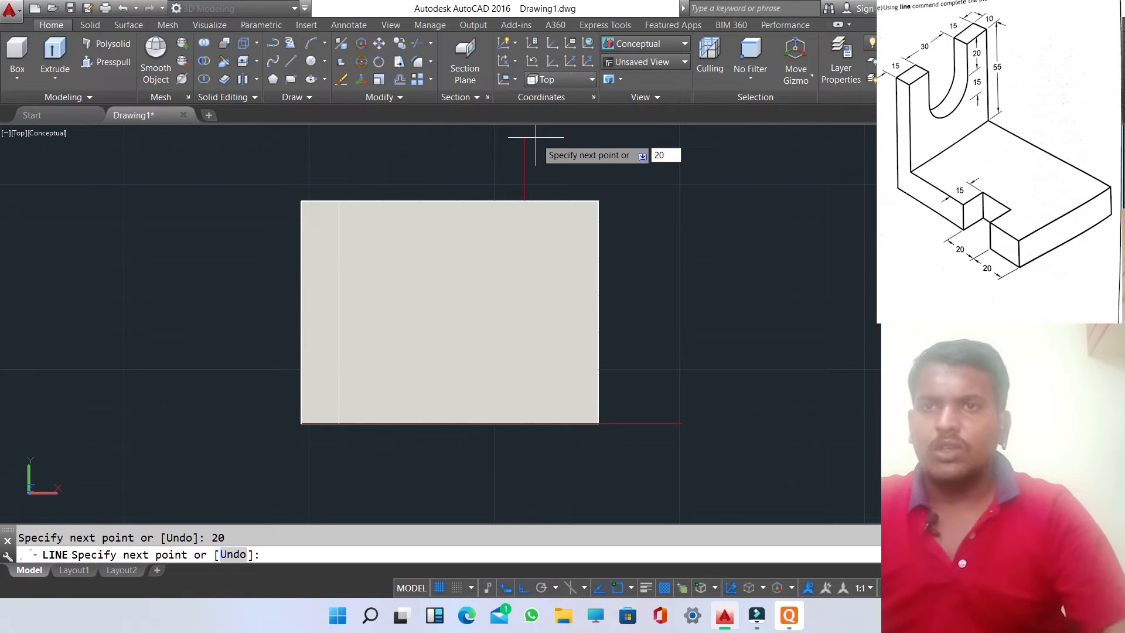
key("Return")
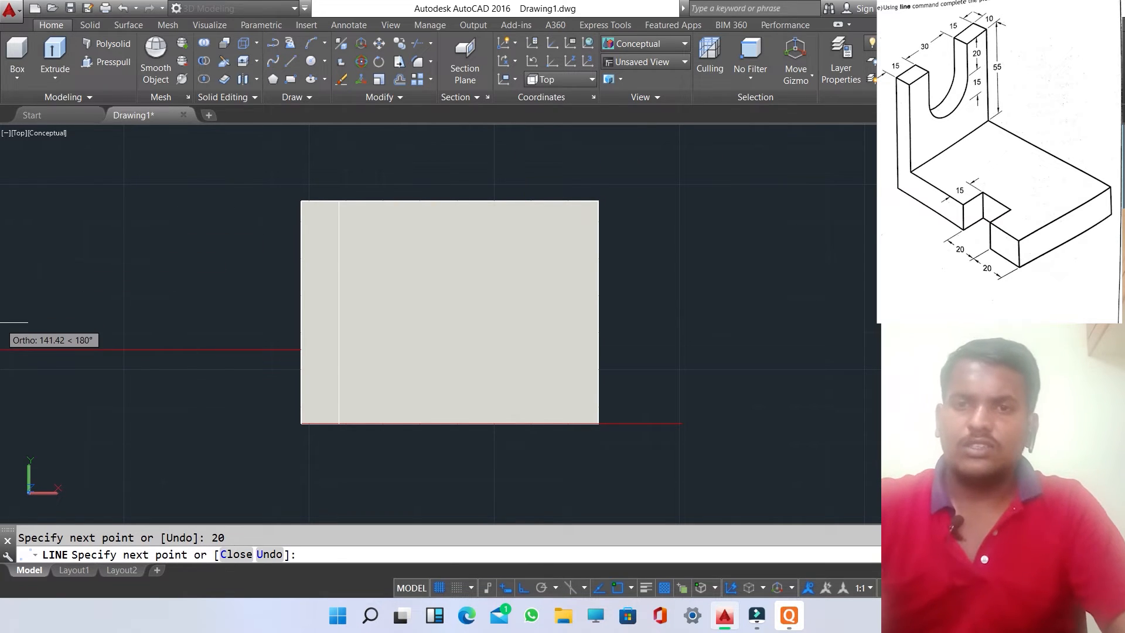
key("Escape")
middle_click_drag(586, 506, 733, 466, "shift")
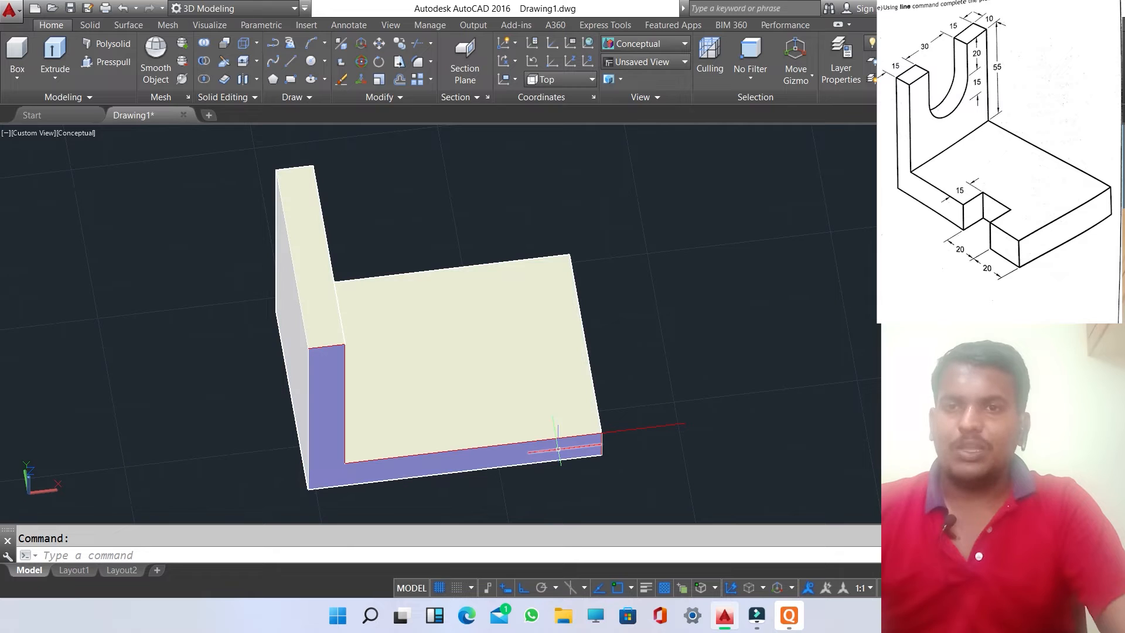
key("Delete")
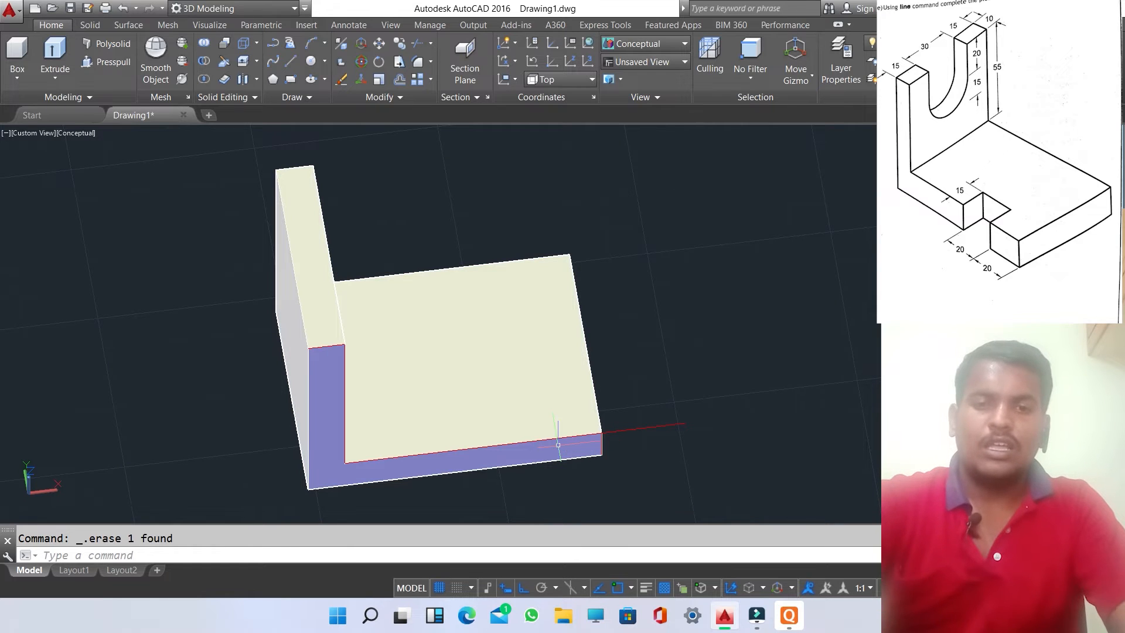
Draw notch lines on the base's top face from its near free-end corner: 20 along the edge, 20 inward, 20 across, and 20 back out
type("l")
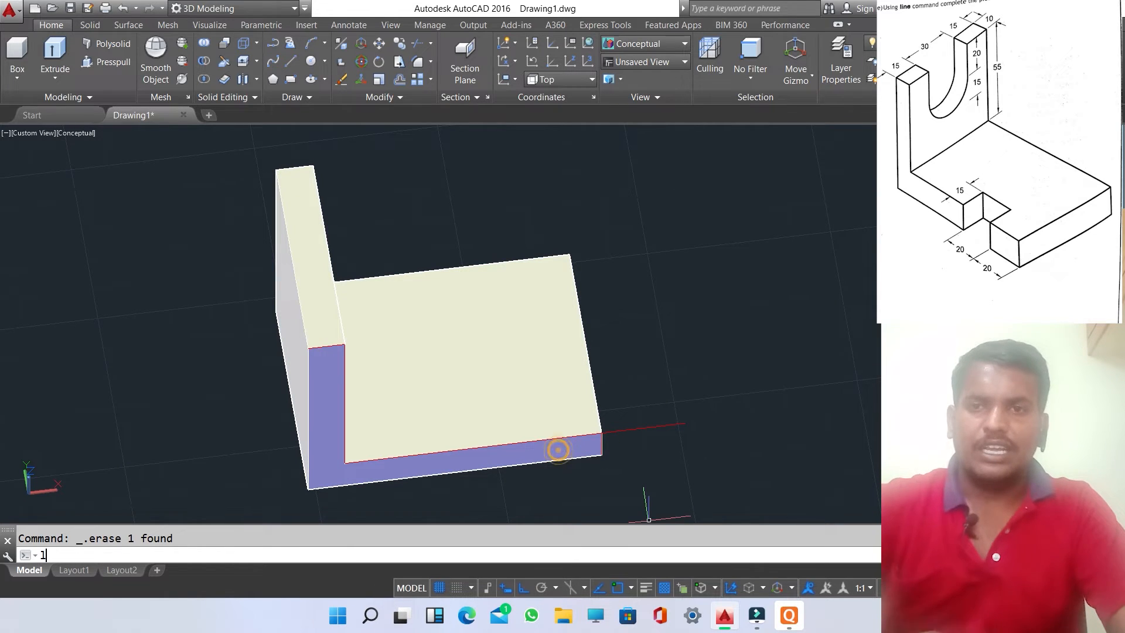
key("Return")
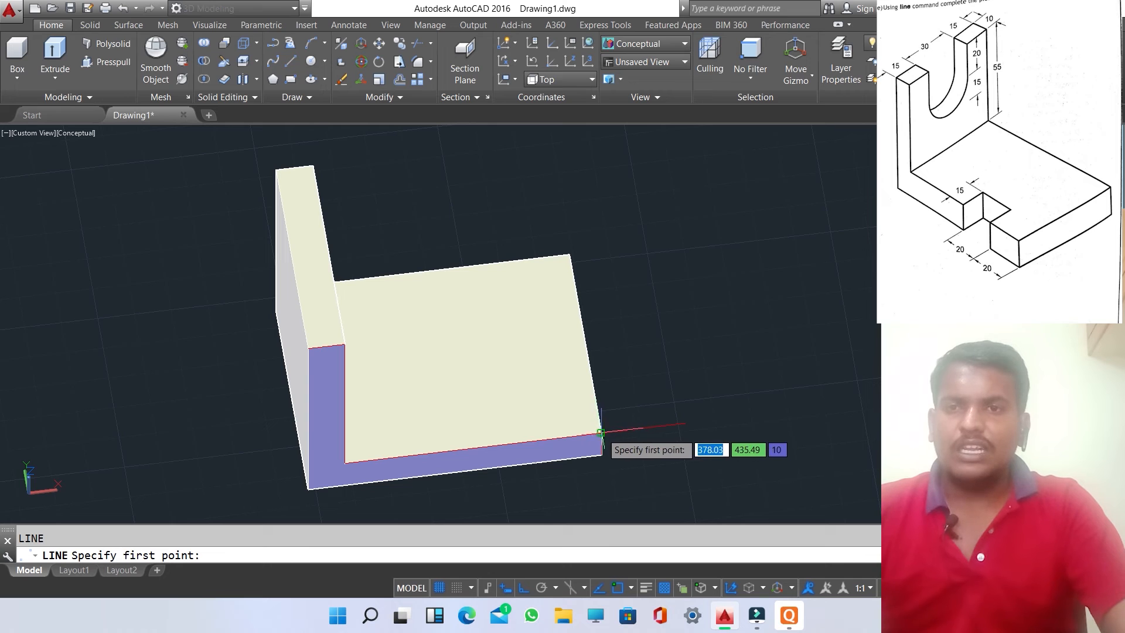
left_click(601, 434)
type("20")
key("Return")
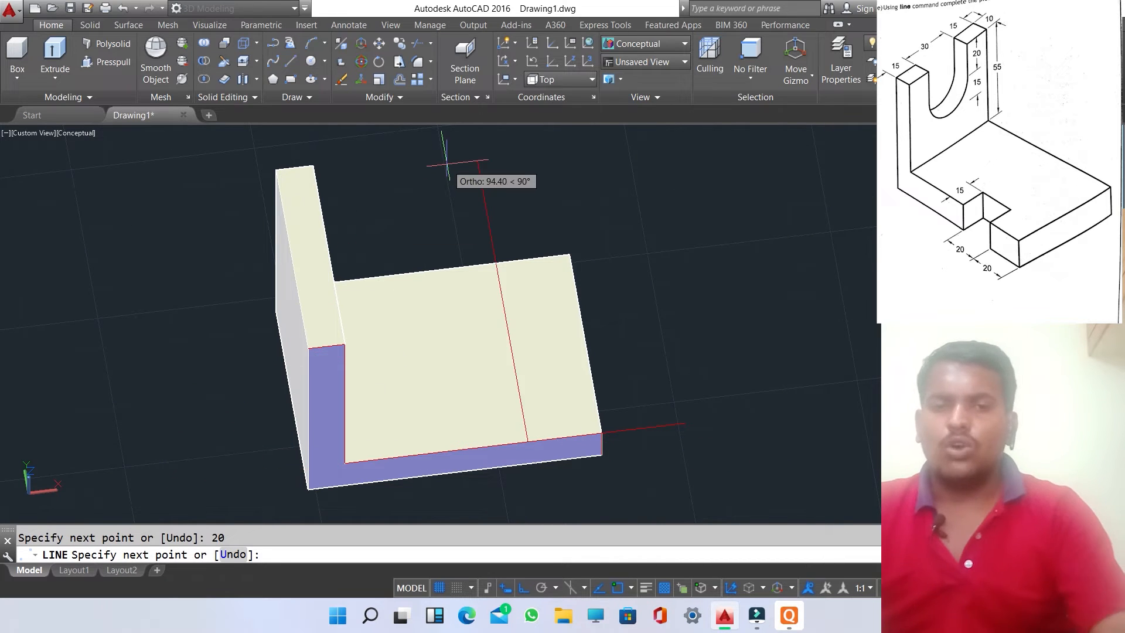
type("20")
key("Return")
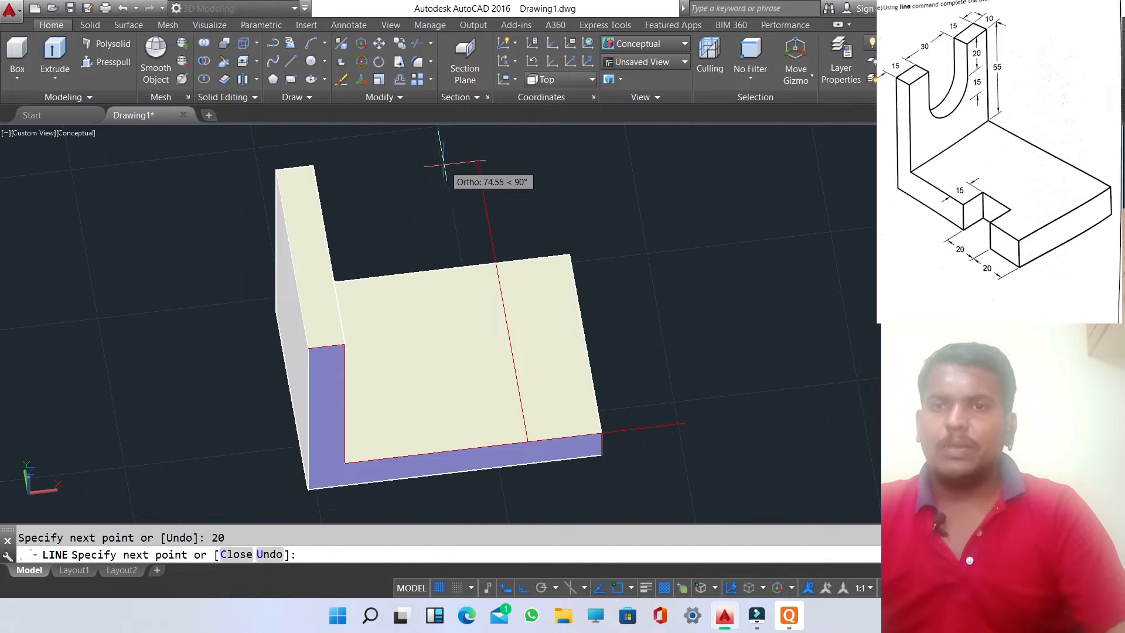
type("20")
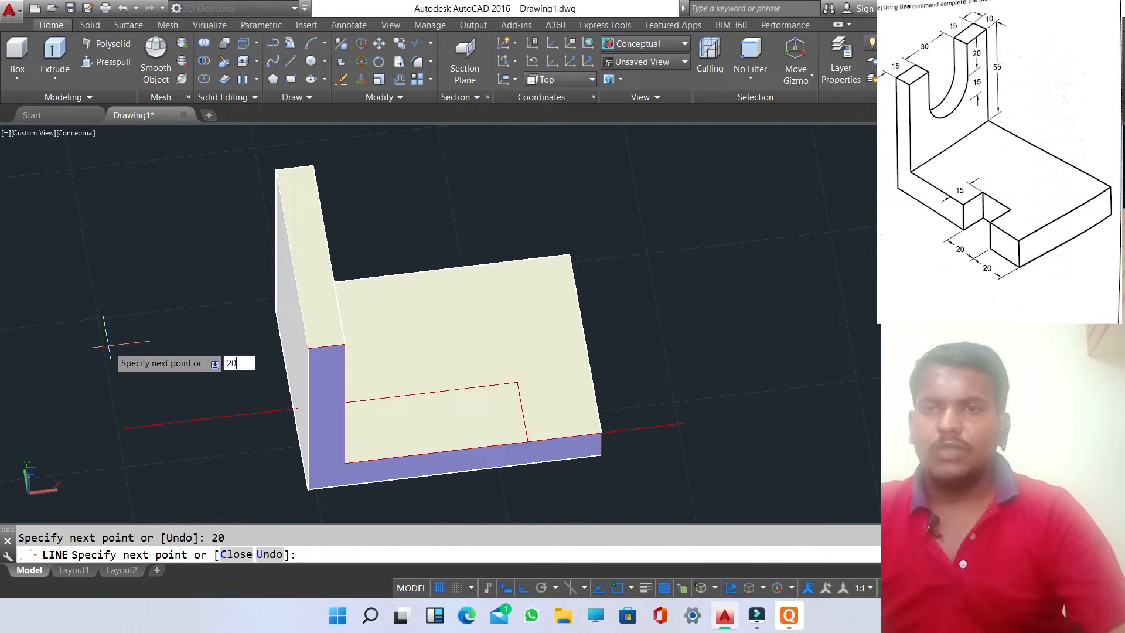
key("Return")
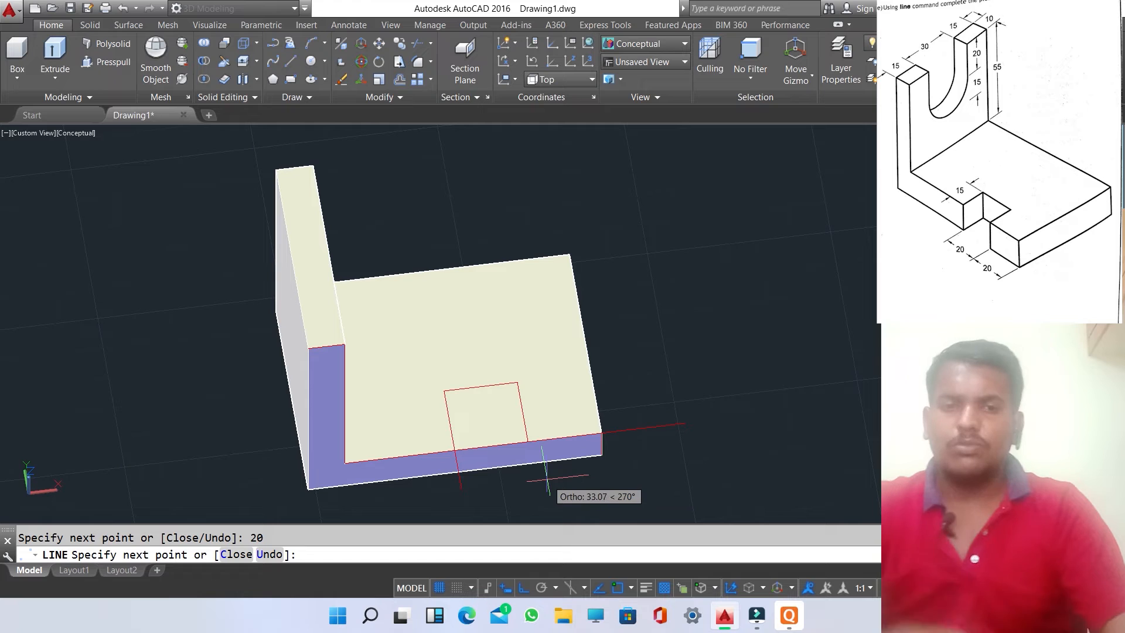
type("20")
key("Return")
key("Escape")
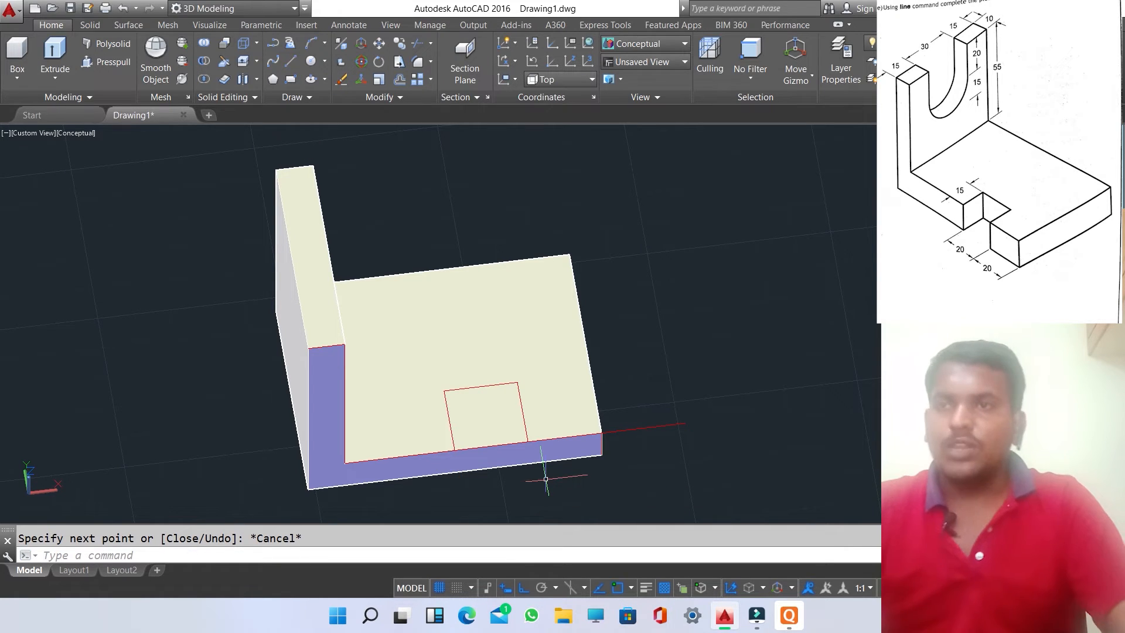
Presspull the notch area down through the base with a height of 100 to cut the notch
left_click(114, 66)
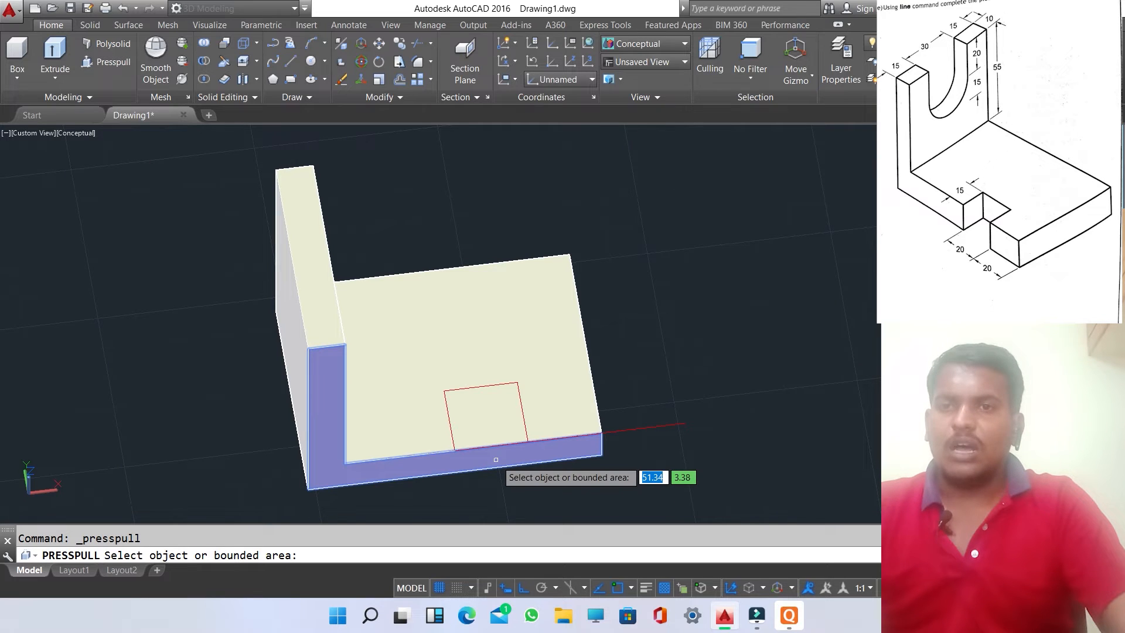
left_click(484, 417)
scroll(482, 412, "down", 4)
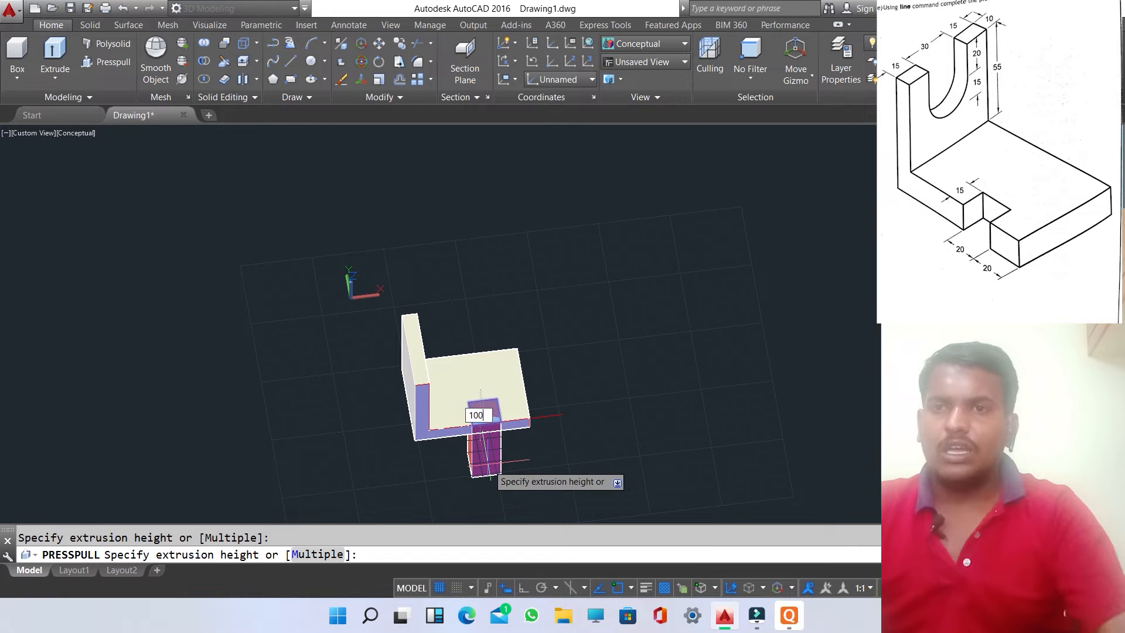
key("Return")
scroll(475, 443, "up", 2)
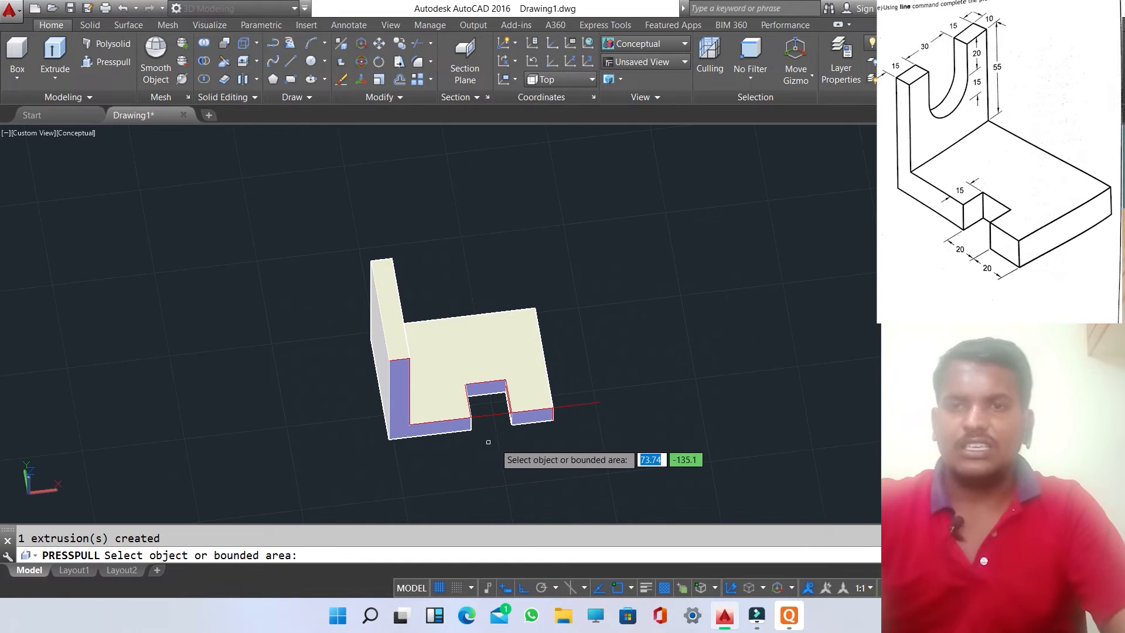
key("Return")
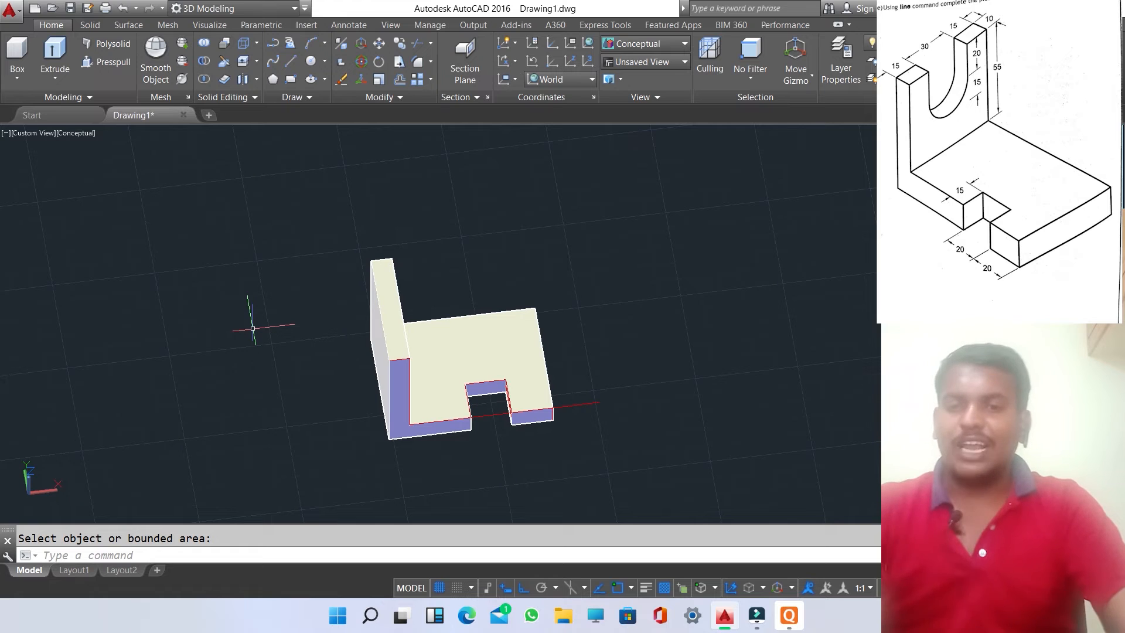
type("l")
key("Return")
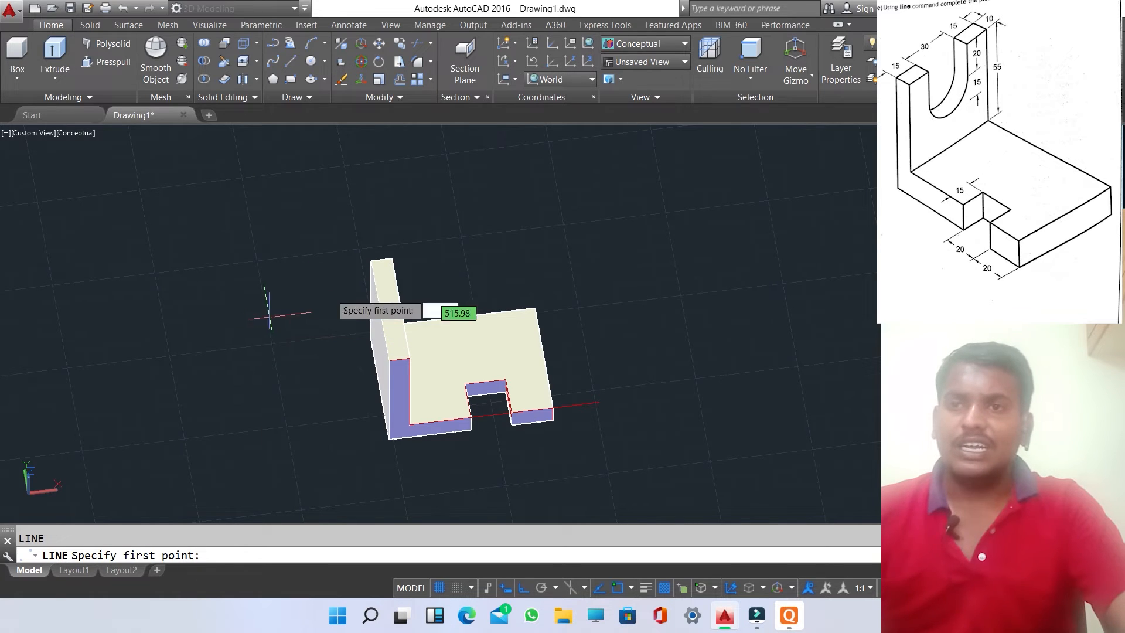
left_click(390, 259)
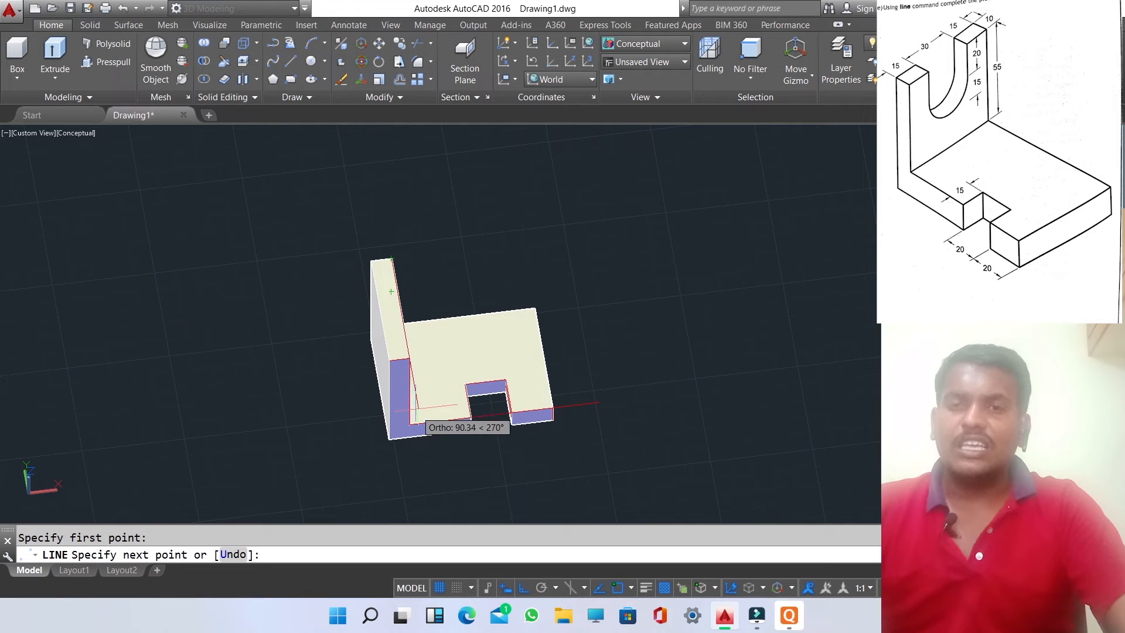
key("Escape")
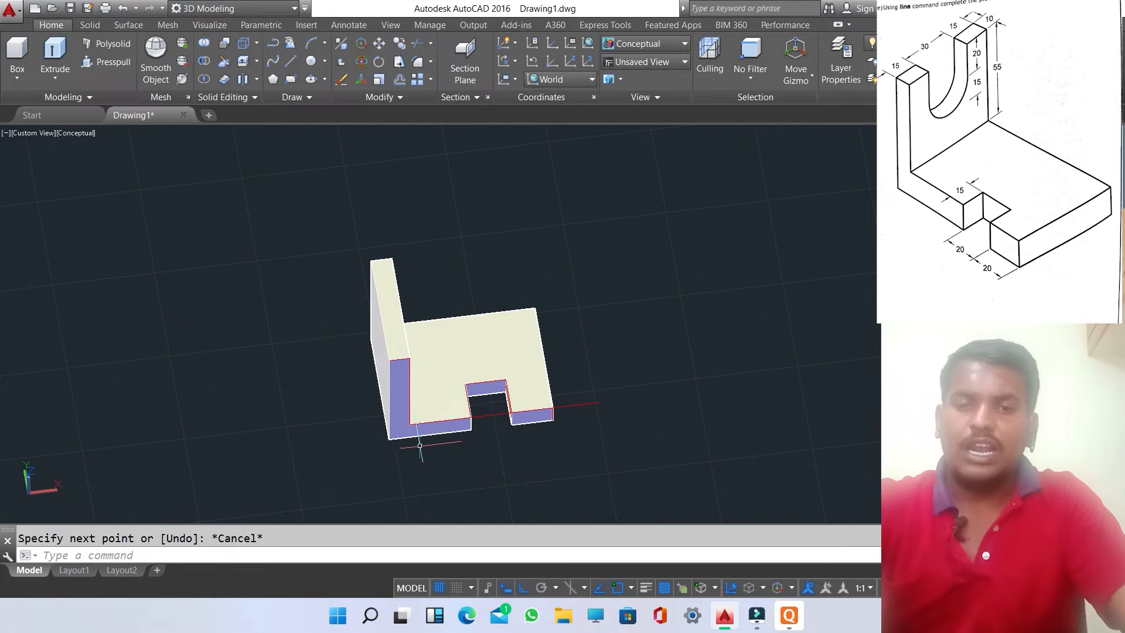
Draw slot lines on the upright's outer face from its far top corner: 15 along the top edge, 20 down
key("Return")
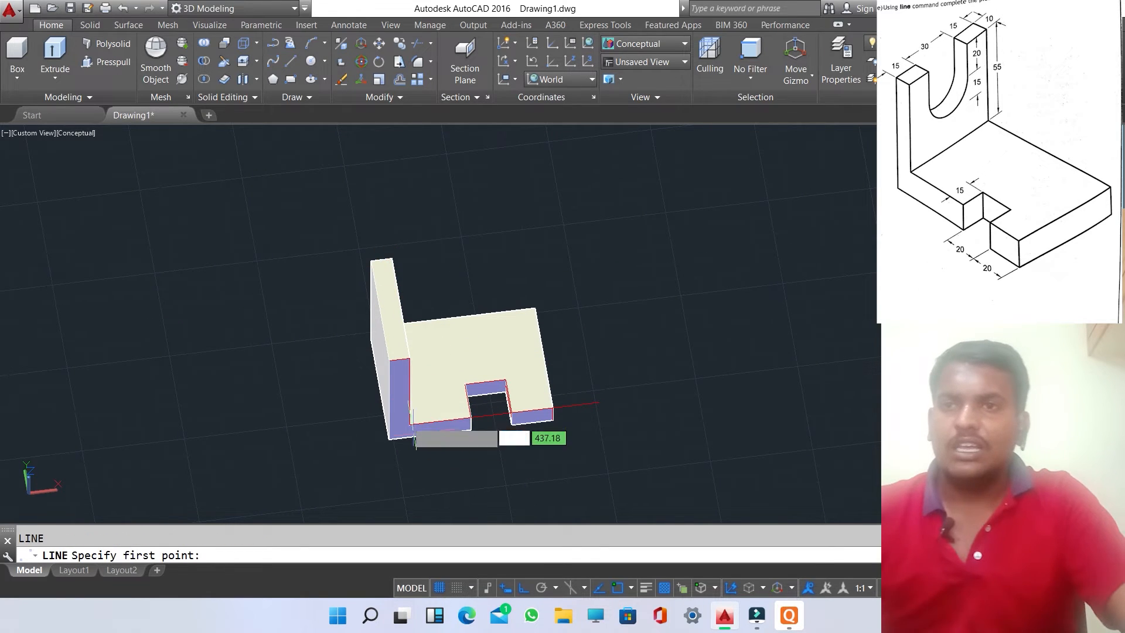
left_click(371, 260)
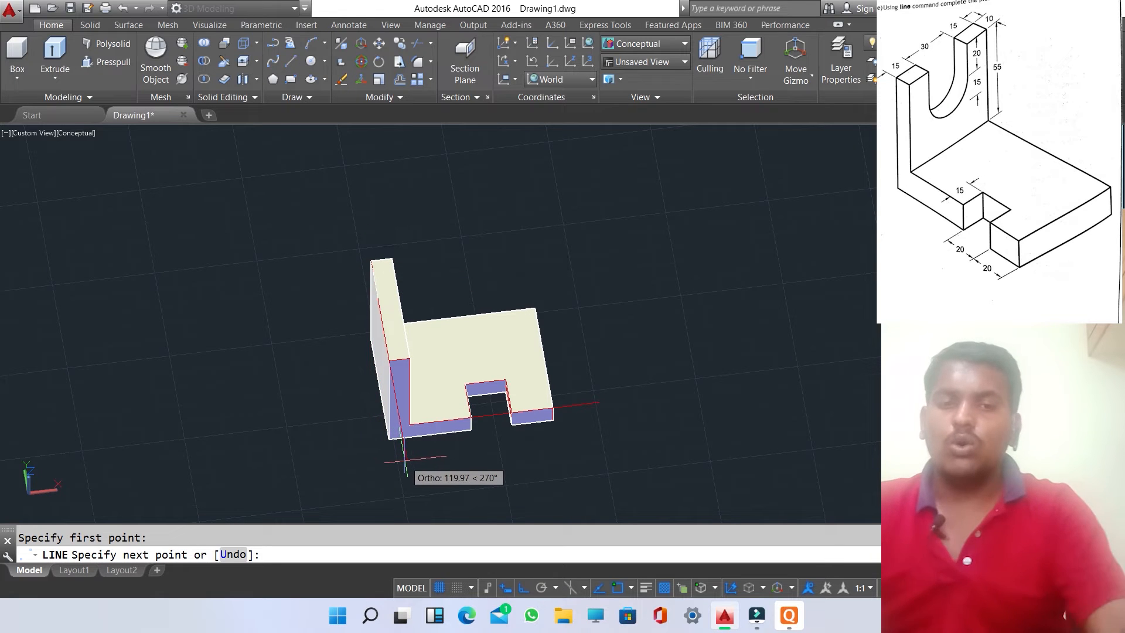
type("15")
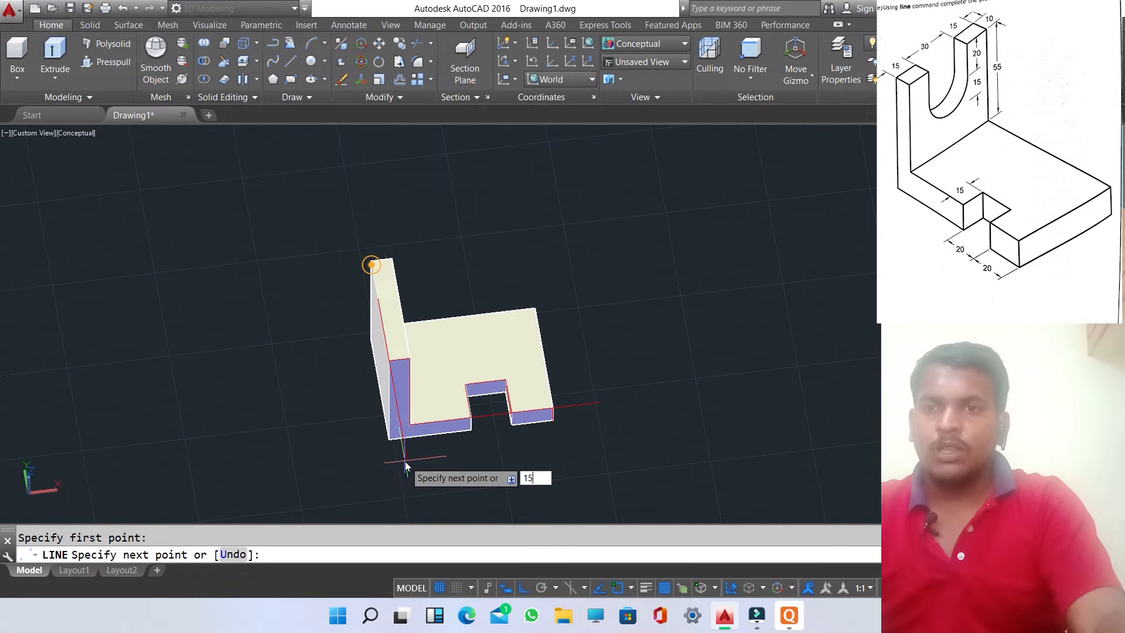
key("Return")
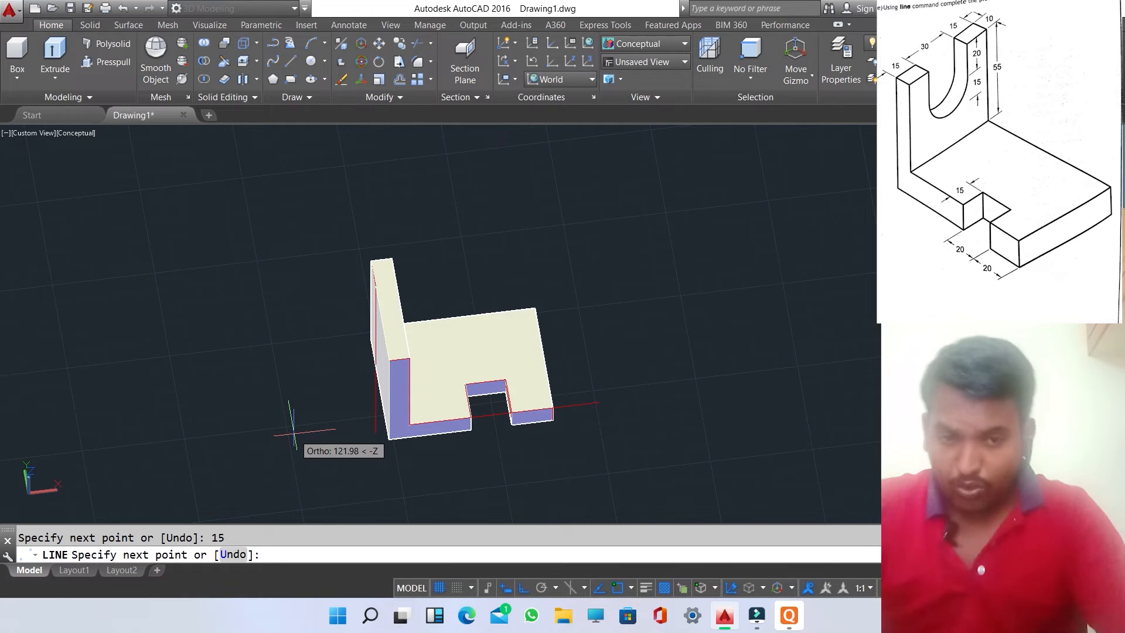
type("20")
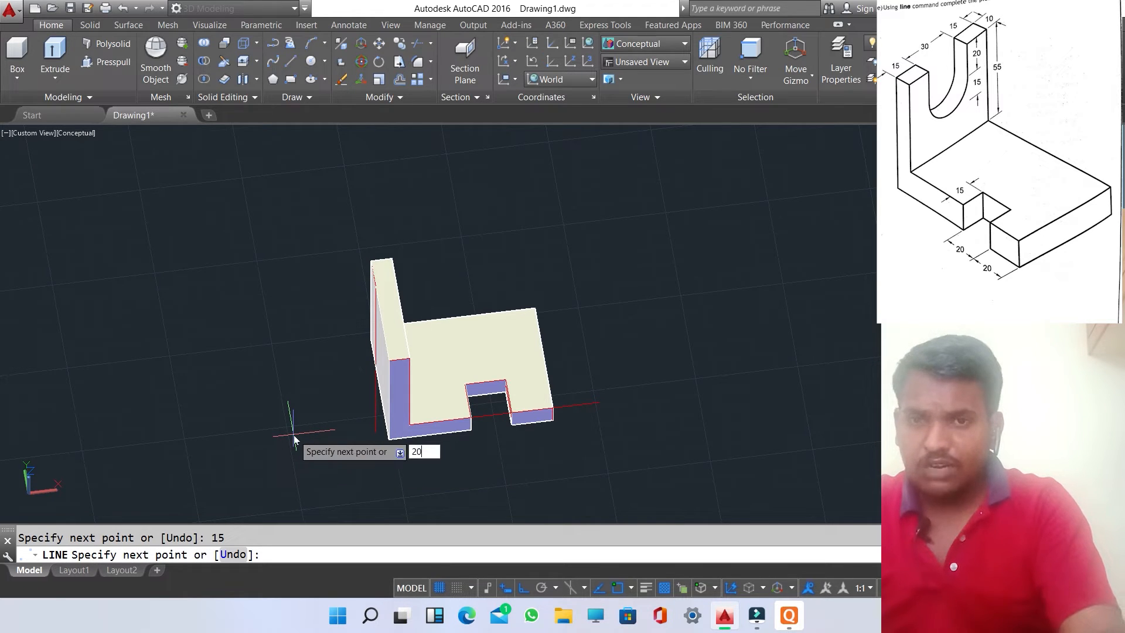
key("Return")
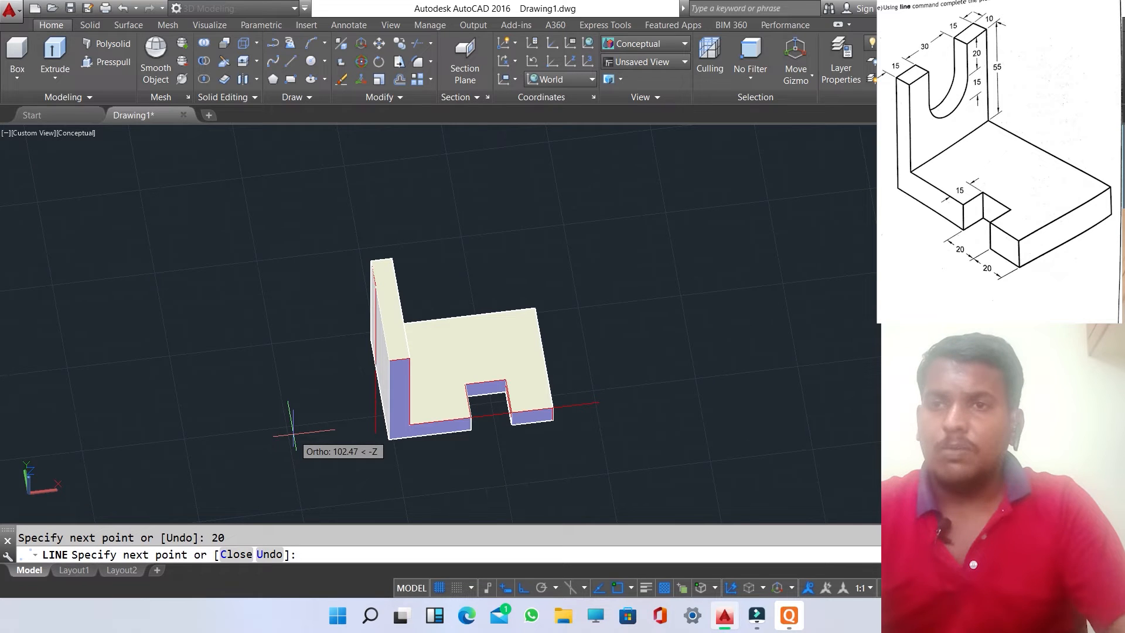
key("Escape")
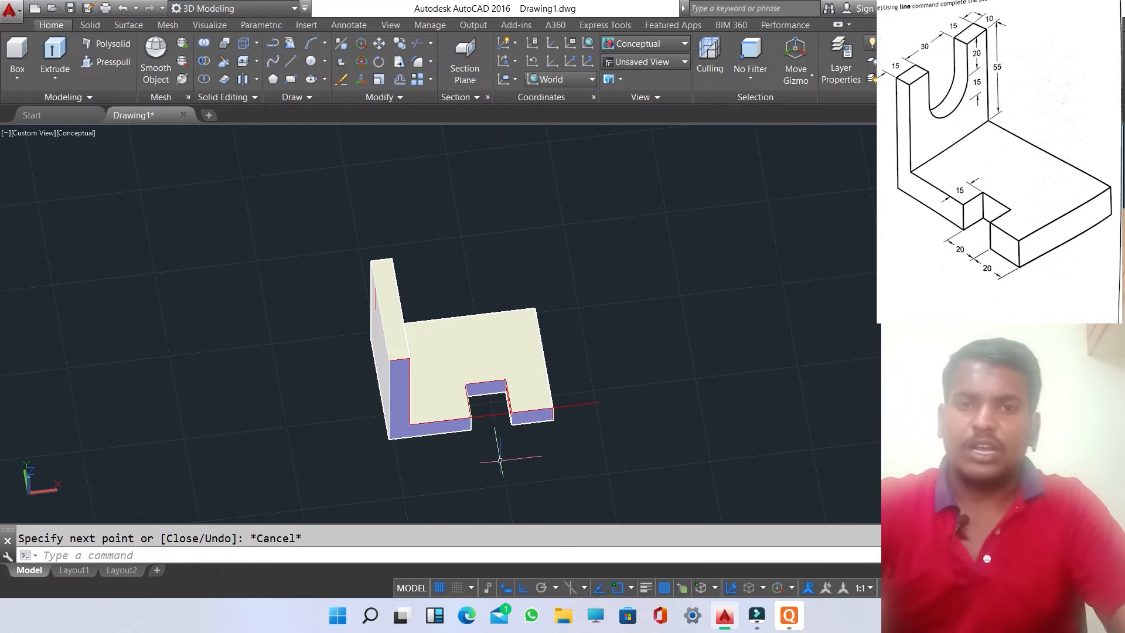
Try to offset the vertical slot line on the upright's outer face by 30
middle_click_drag(507, 452, 479, 399, "shift")
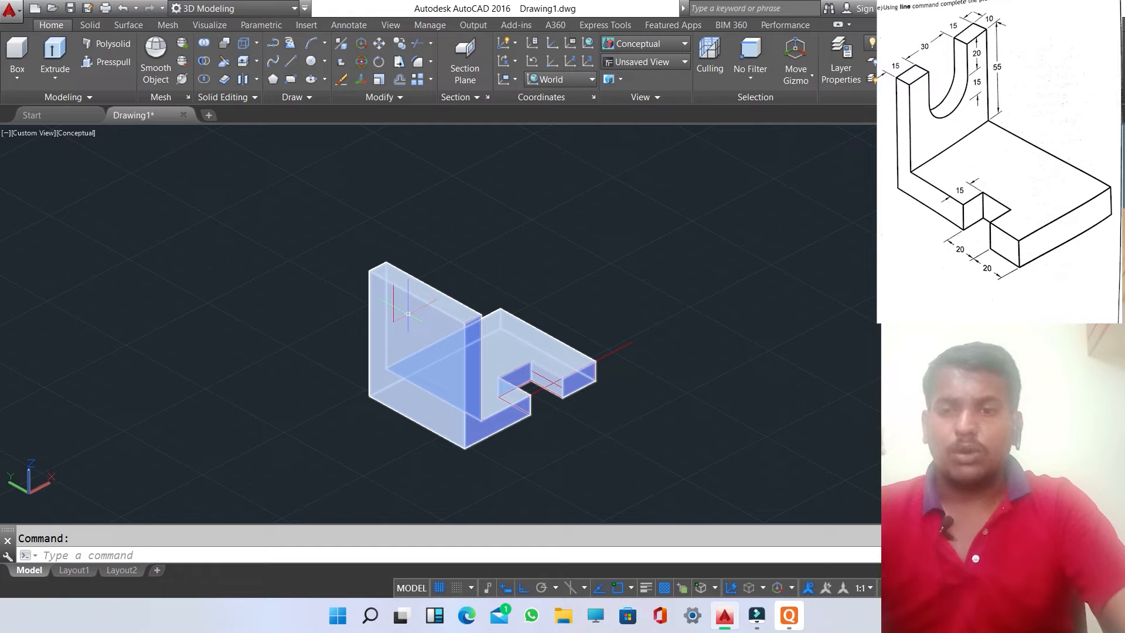
type("OFFSET")
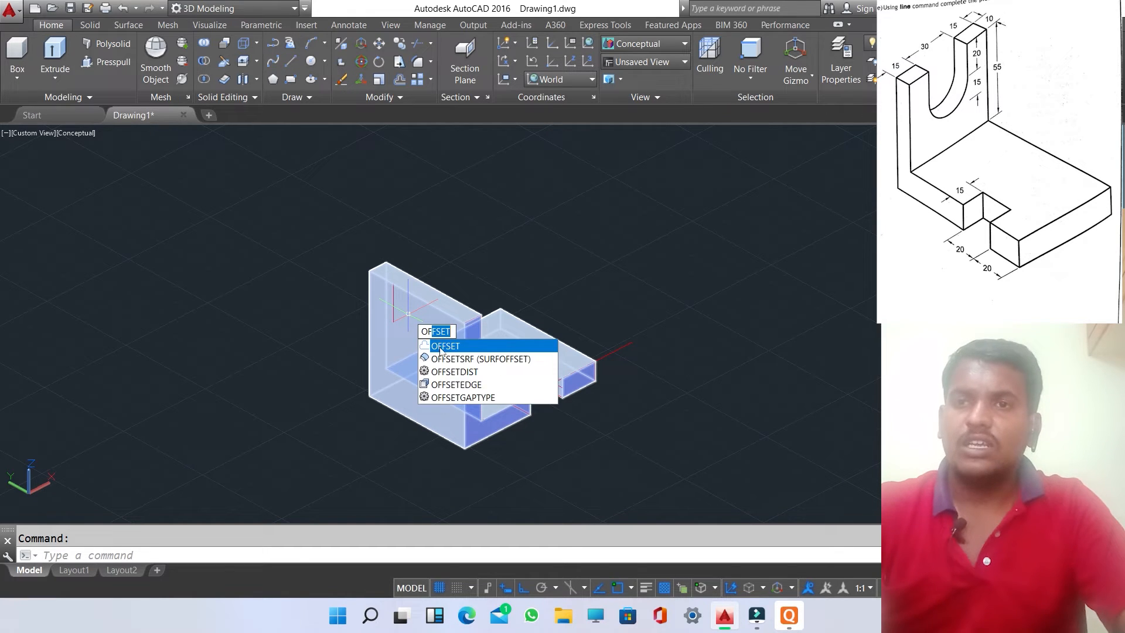
left_click(444, 347)
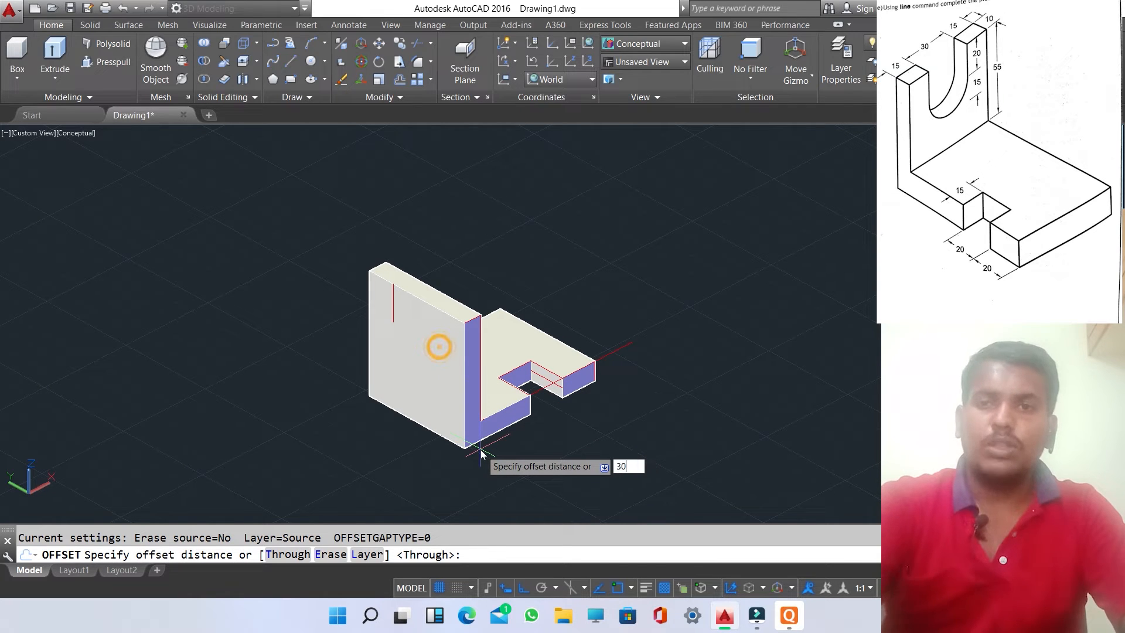
key("Return")
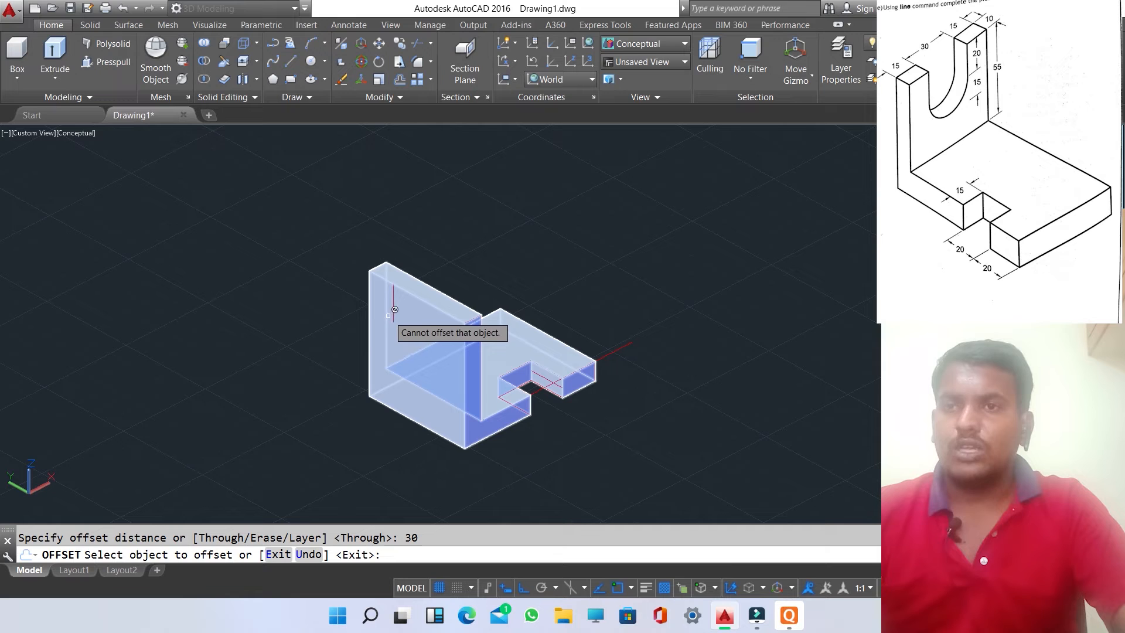
scroll(394, 301, "up", 5)
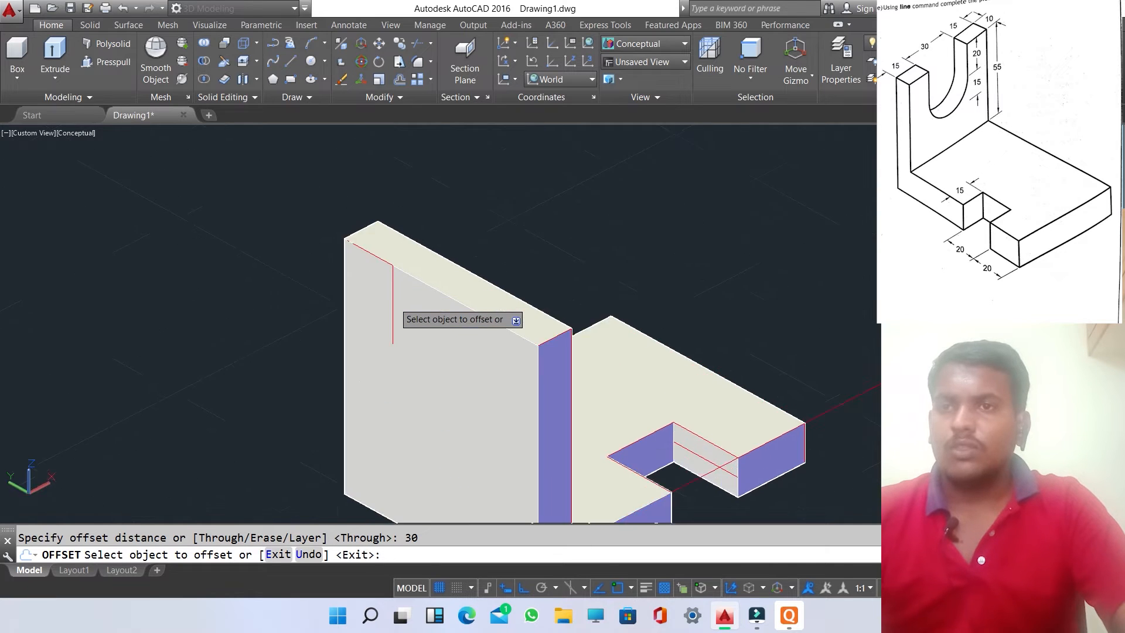
left_click(394, 299)
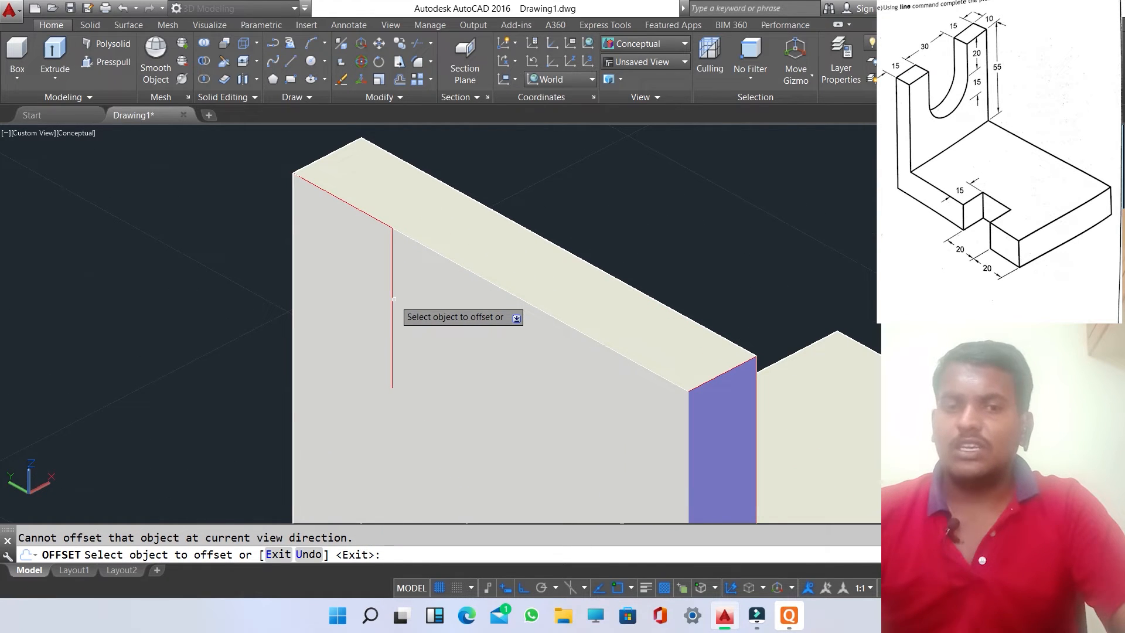
scroll(394, 300, "down", 5)
key("Return")
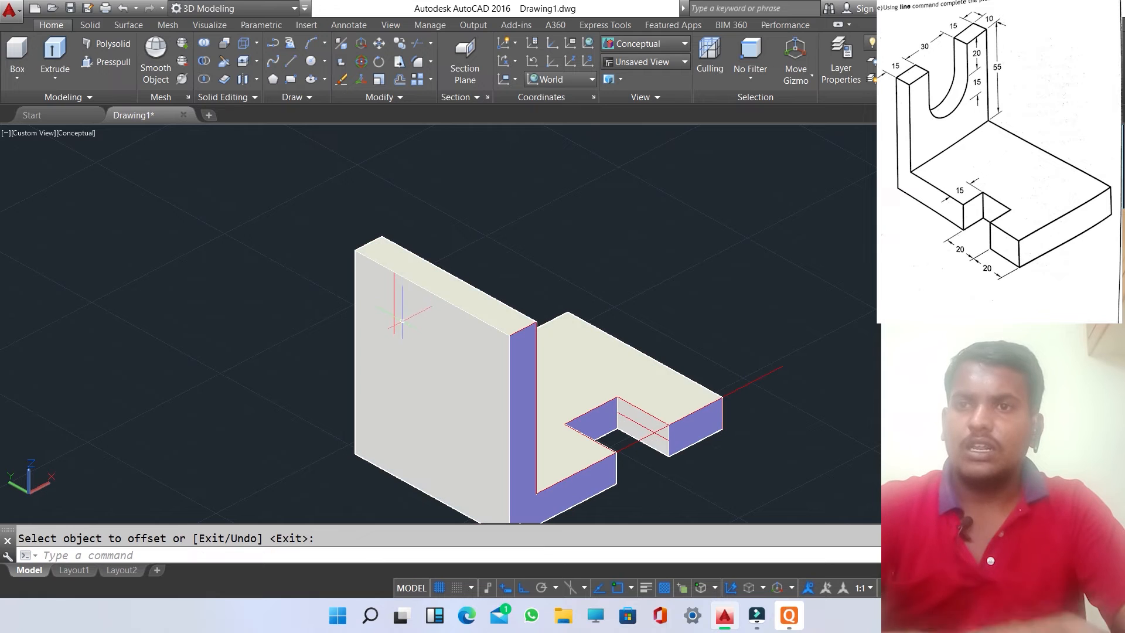
left_click(422, 328)
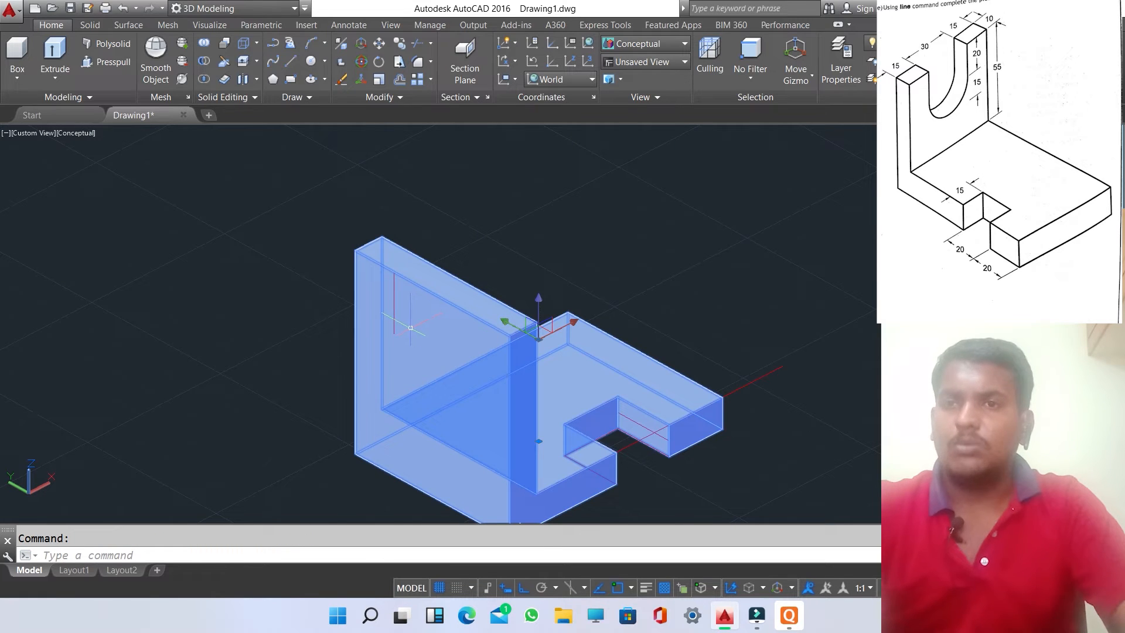
key("Escape")
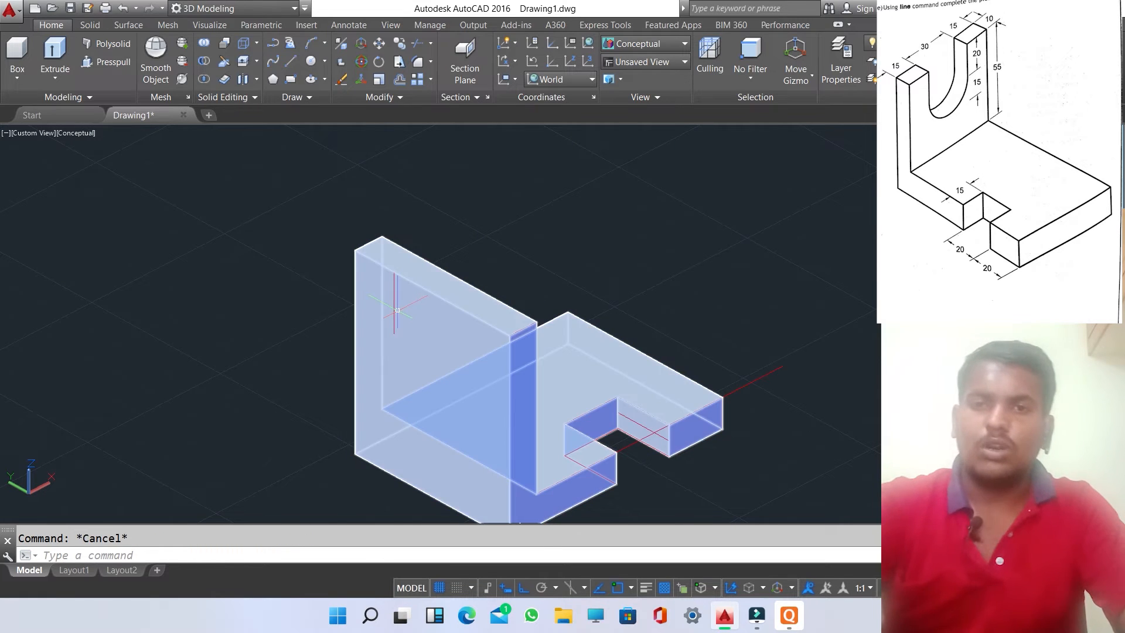
Switch the visual style to 2D Wireframe and retry the 30 offset of the vertical slot line
left_click(73, 135)
left_click(105, 167)
type("O")
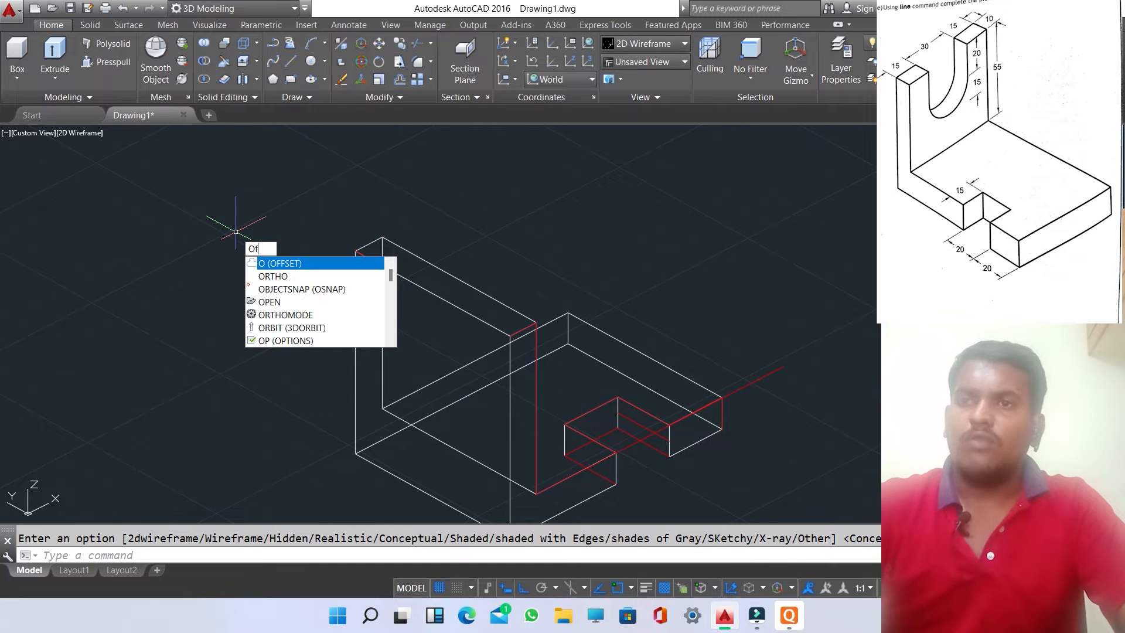
type("f")
key("Return")
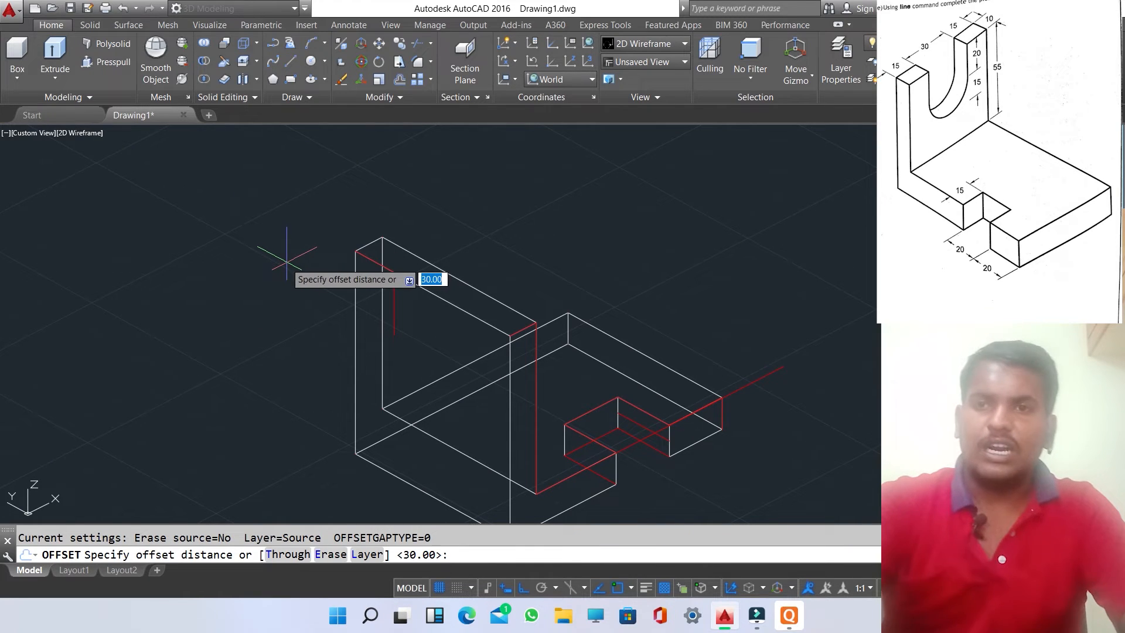
key("Return")
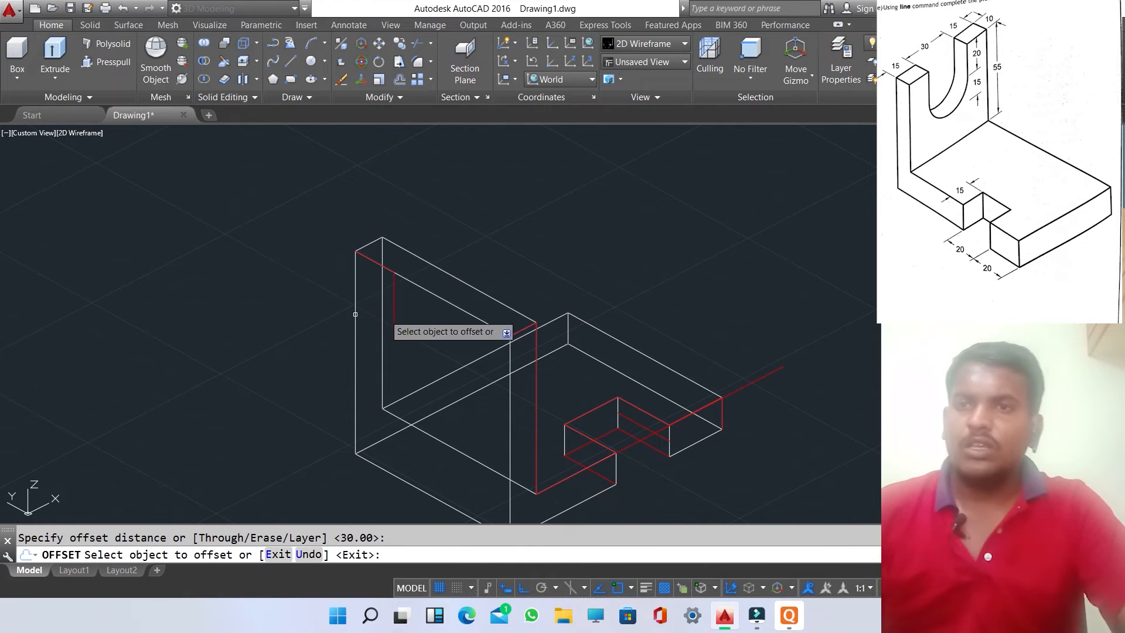
left_click(394, 298)
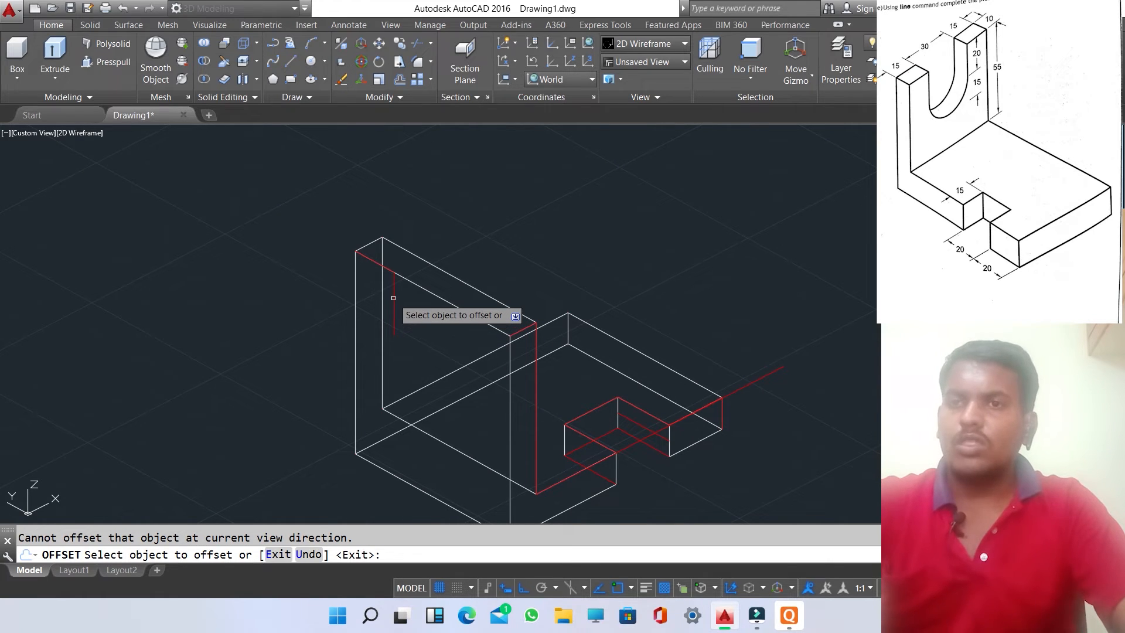
key("Escape")
Try the 30 offset once more with the vertical slot line selected beforehand
left_click(393, 296)
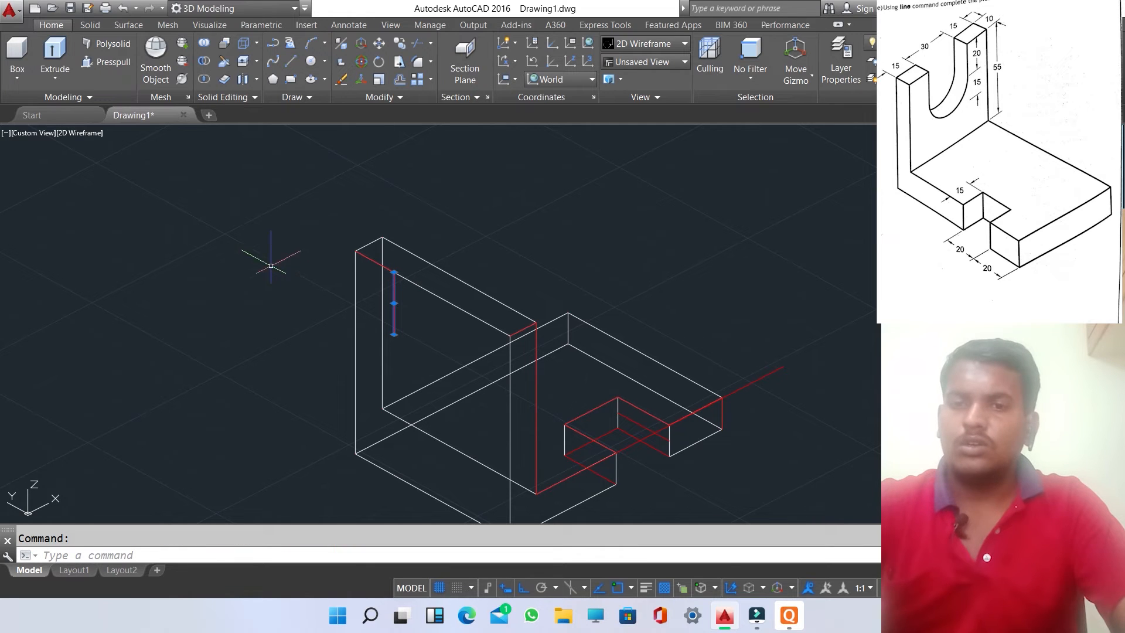
type("OF")
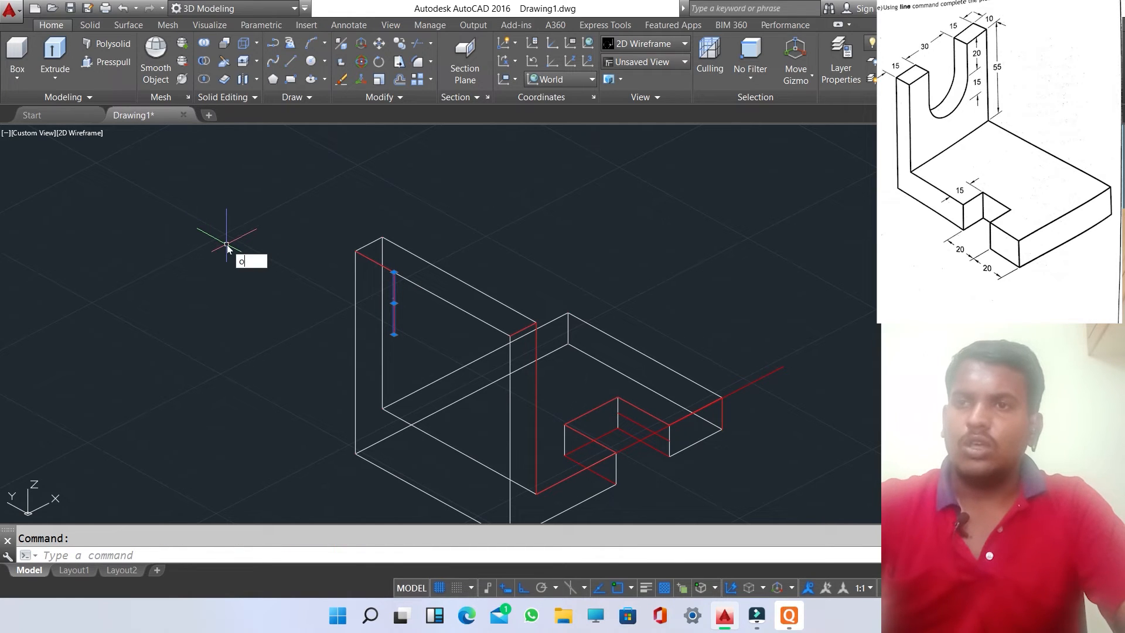
left_click(304, 277)
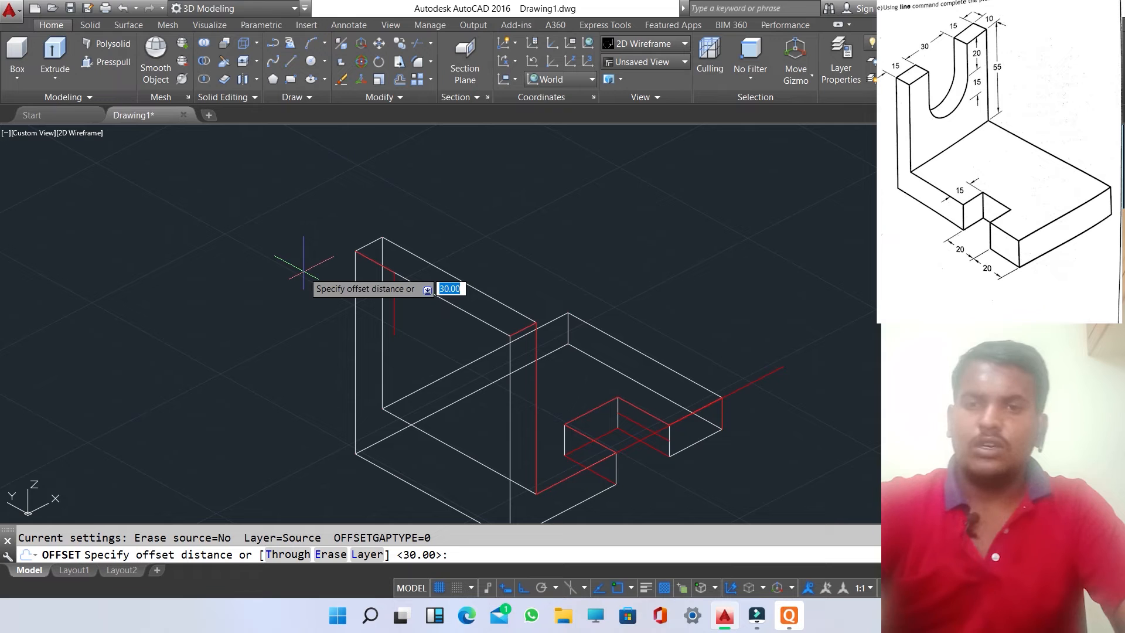
key("Return")
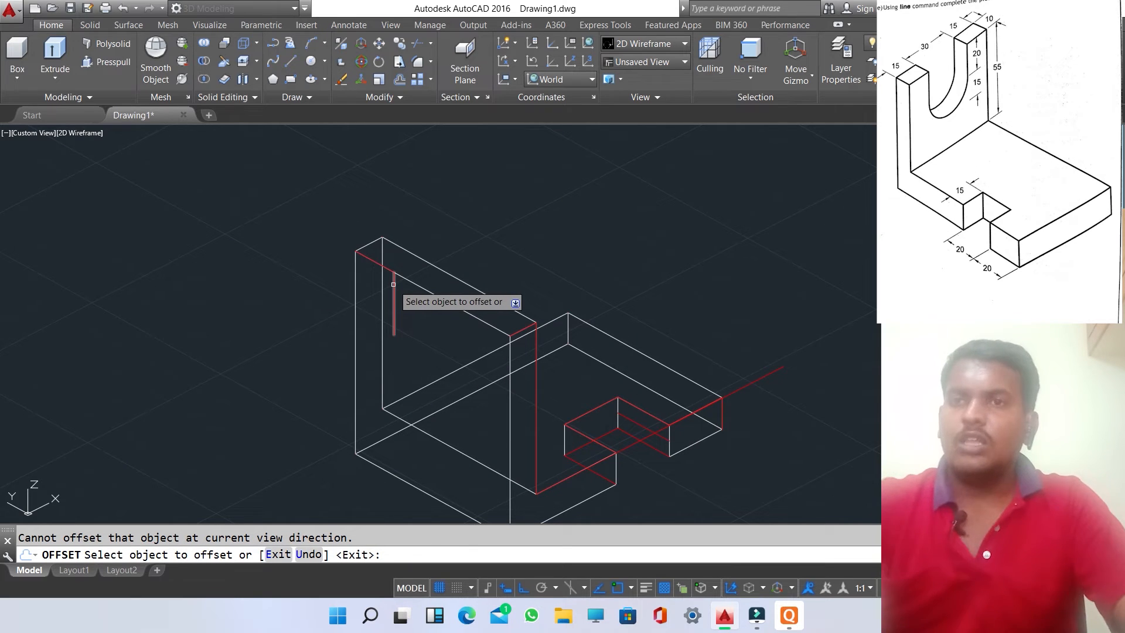
key("Escape")
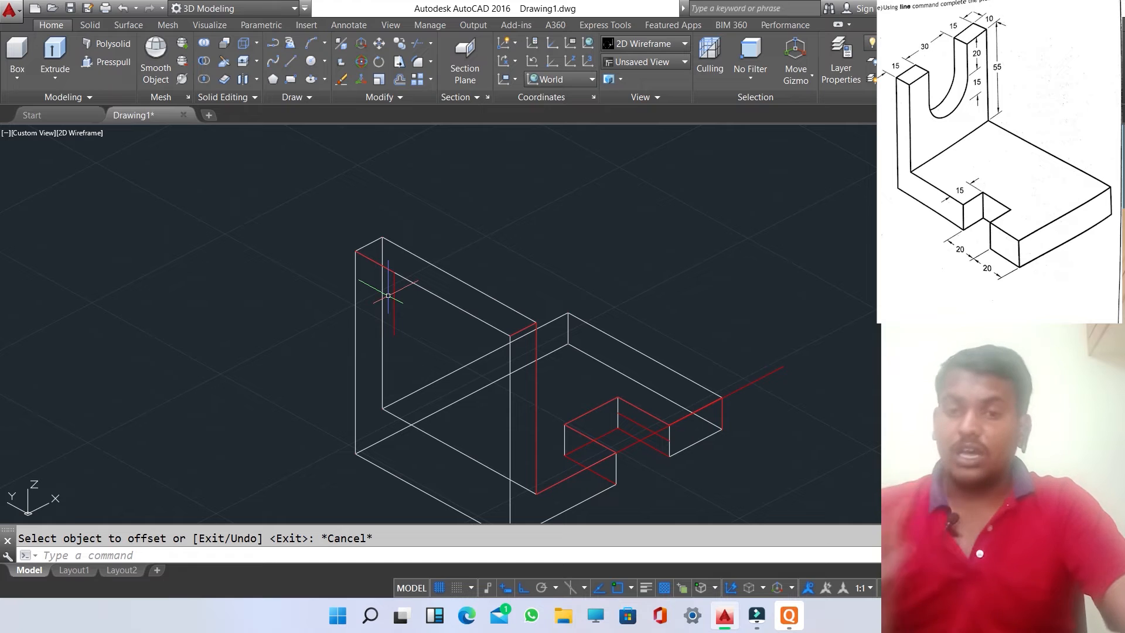
Draw the slot's centre line from the first vertical line's upper end: 15 along the upright's top edge, 20 down
type("l")
key("Return")
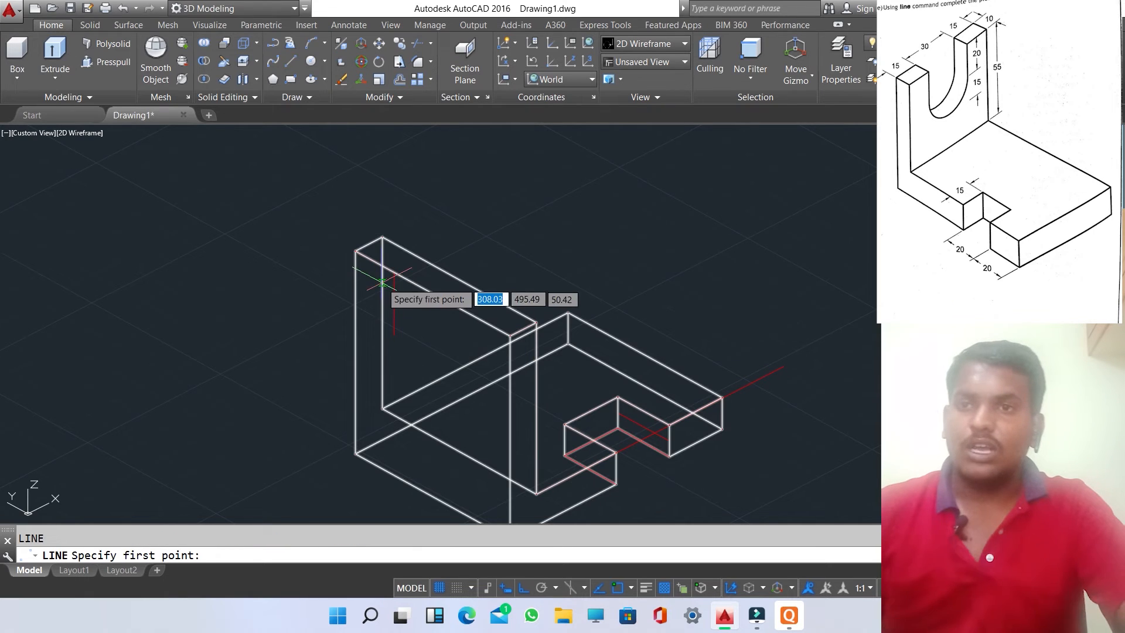
left_click(394, 273)
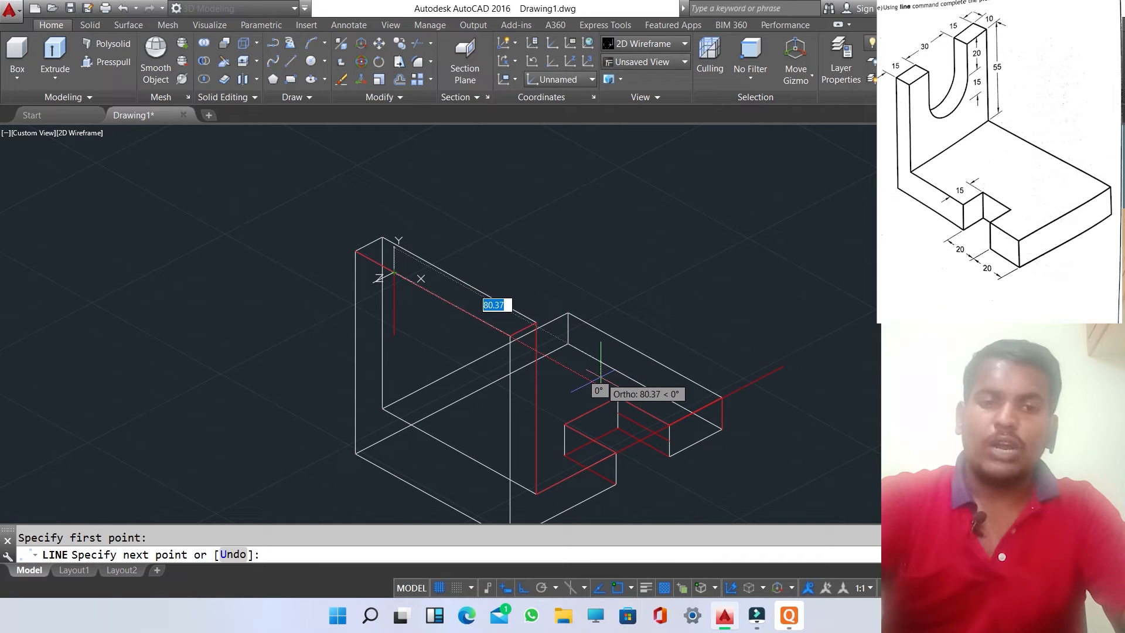
type("15")
key("Return")
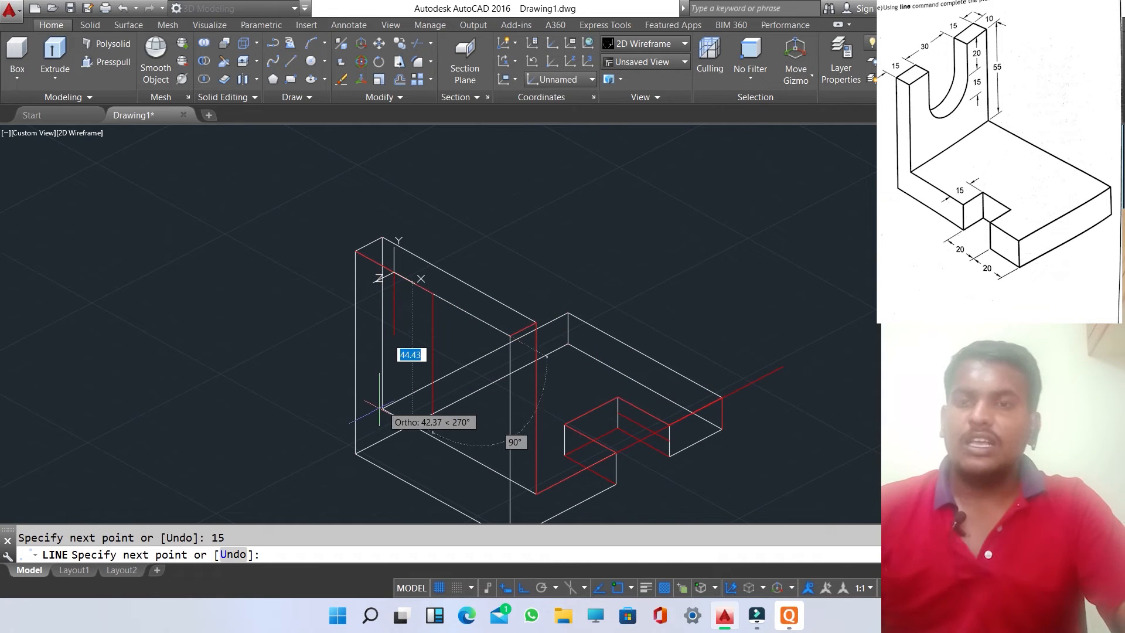
type("20")
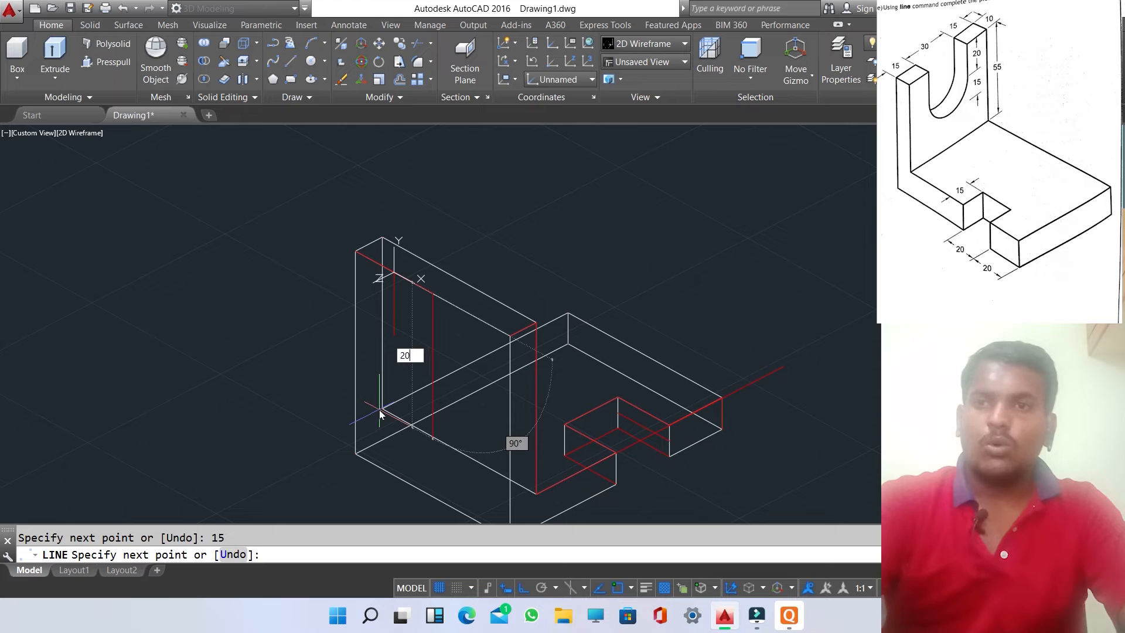
key("Return")
key("Escape")
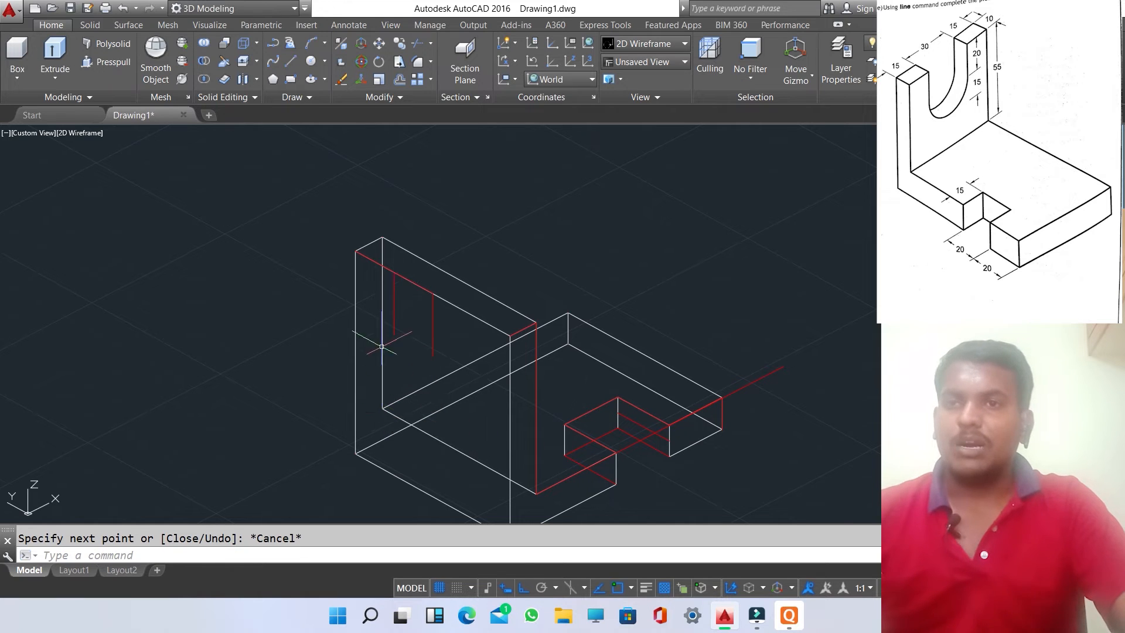
Try to mirror the slot's first vertical line about the centre line, keeping the source line
left_click(394, 305)
type("m")
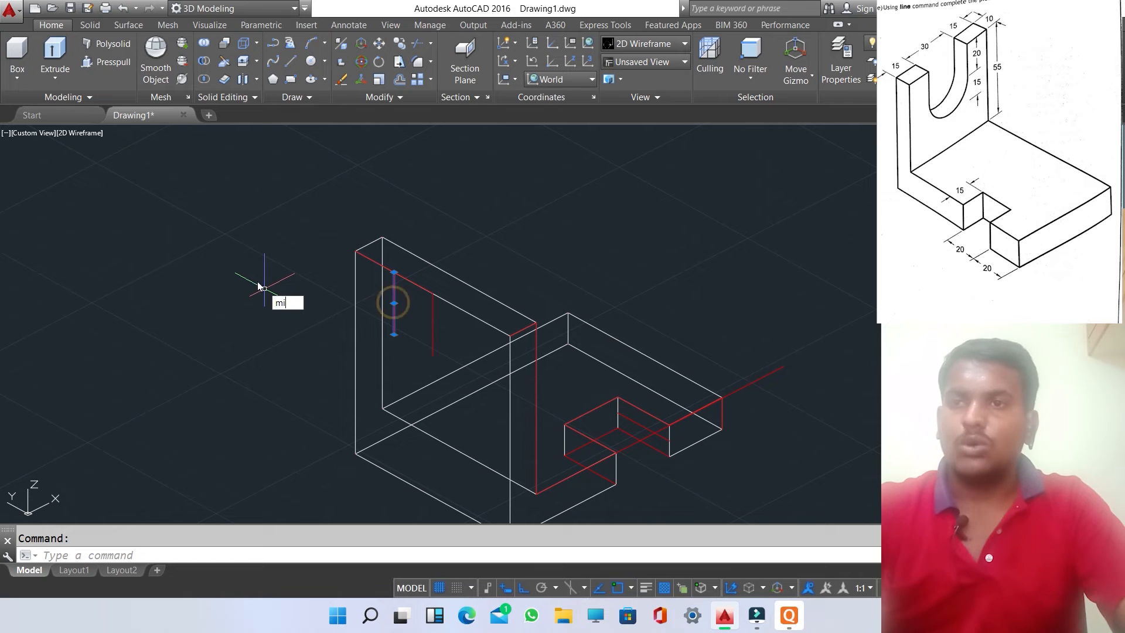
type("i")
left_click(316, 317)
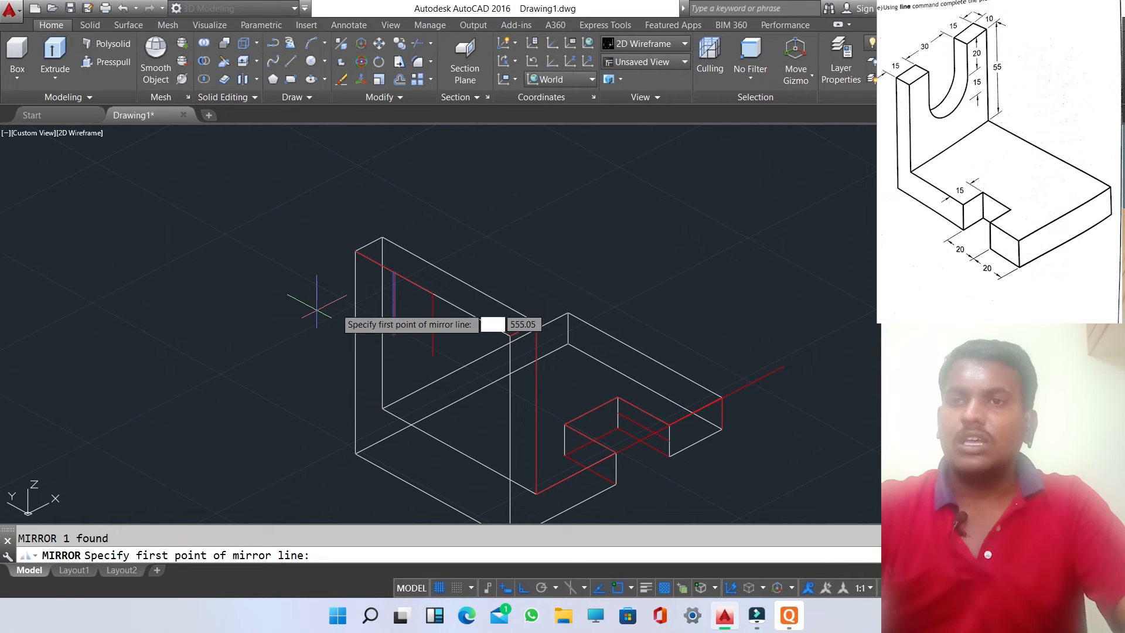
left_click(433, 293)
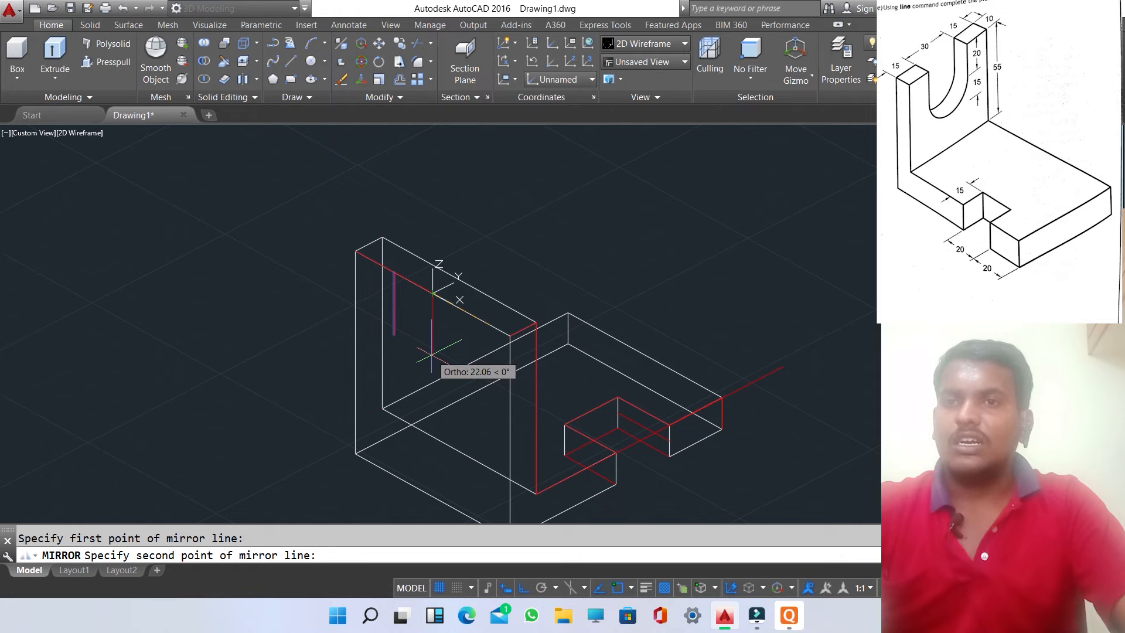
scroll(432, 354, "up", 5)
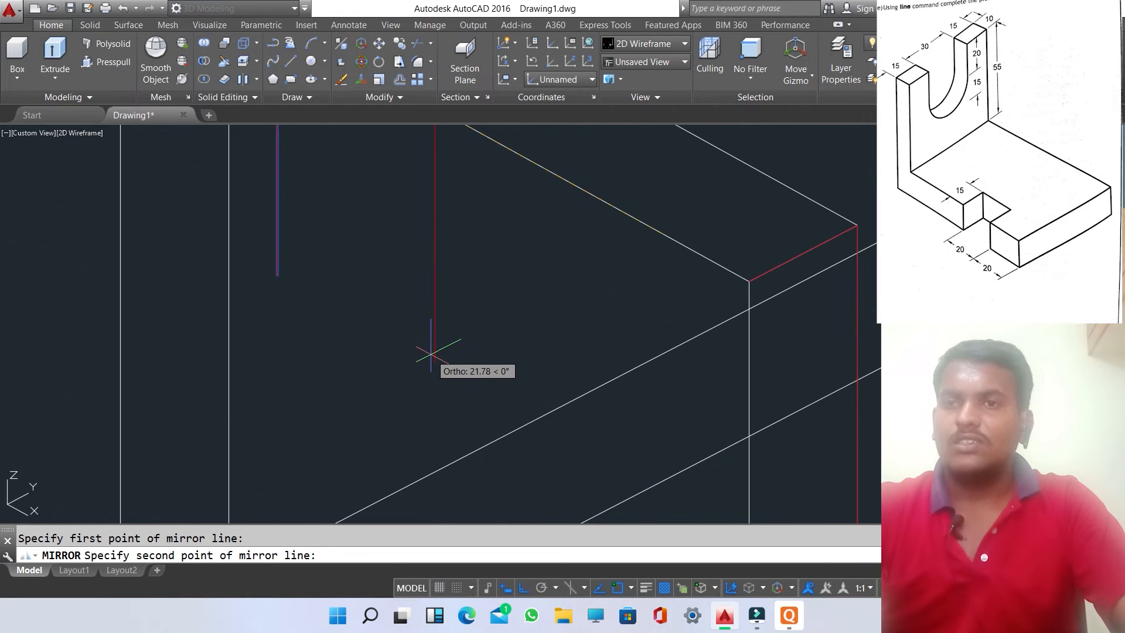
left_click(435, 358)
scroll(434, 357, "down", 5)
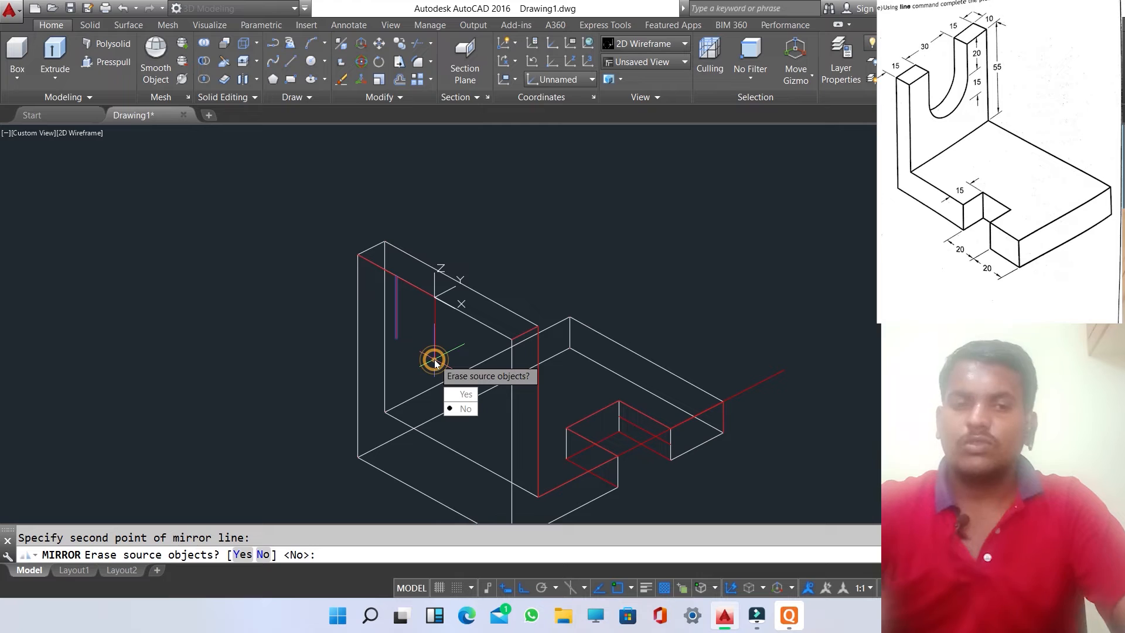
key("Return")
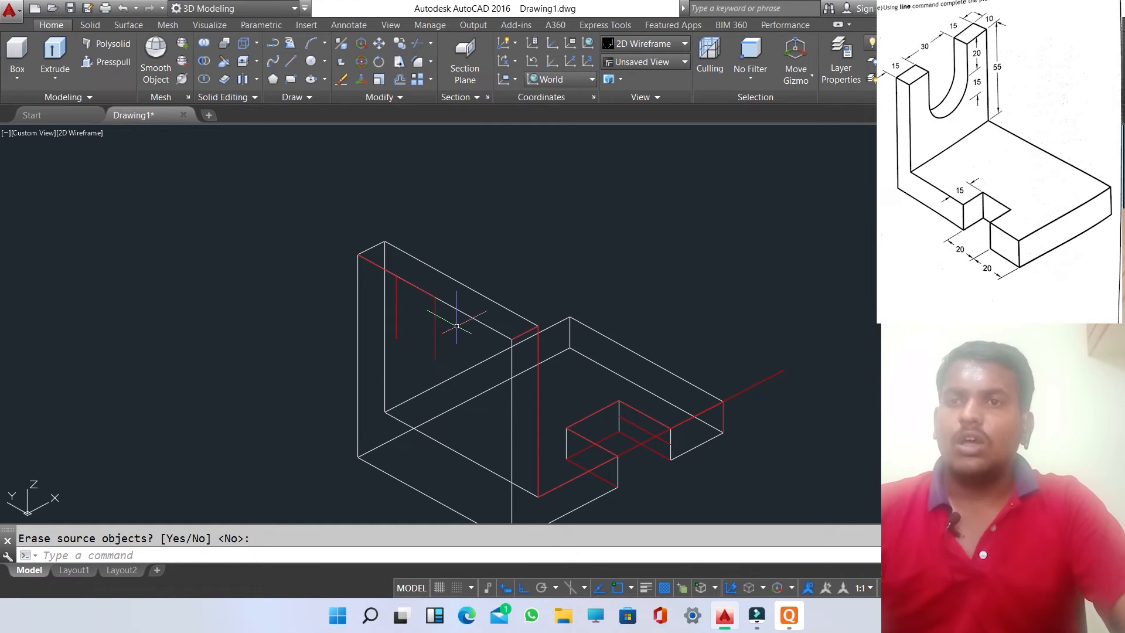
Mirror the slot's first vertical line about the centre line in the plane of the upright's outer face, keeping the source
left_click(396, 309)
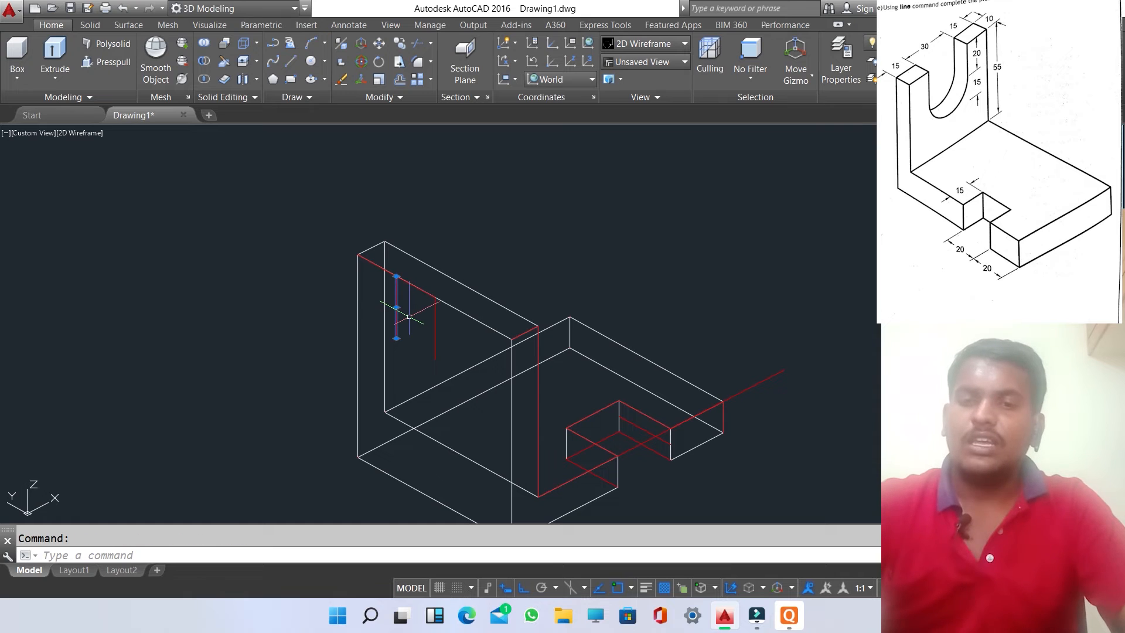
type("mi")
key("Return")
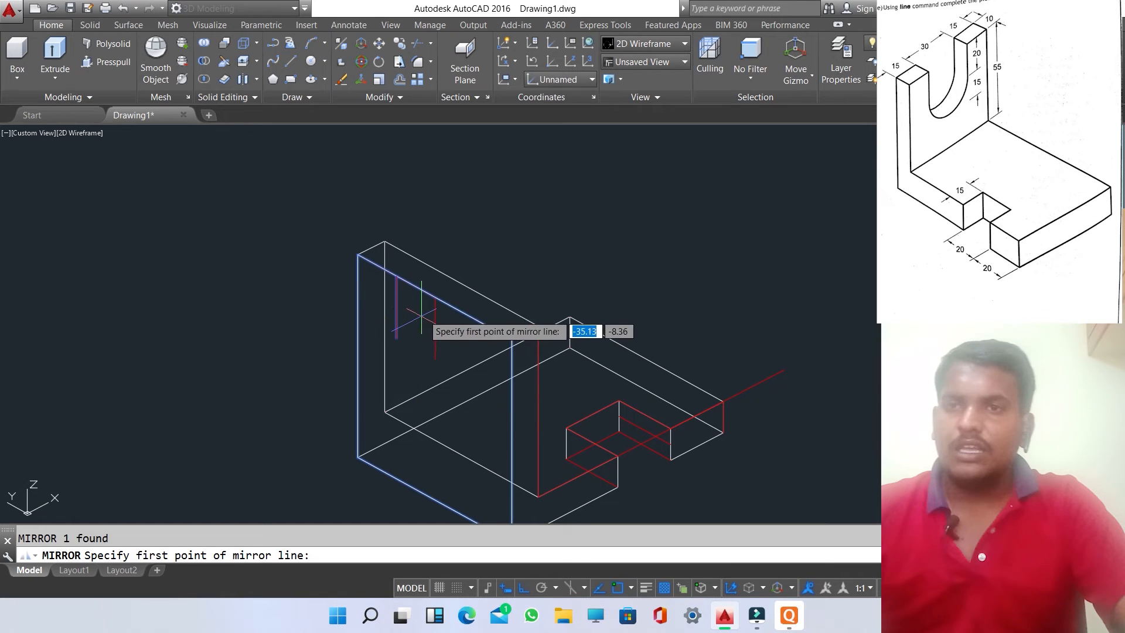
left_click(434, 300)
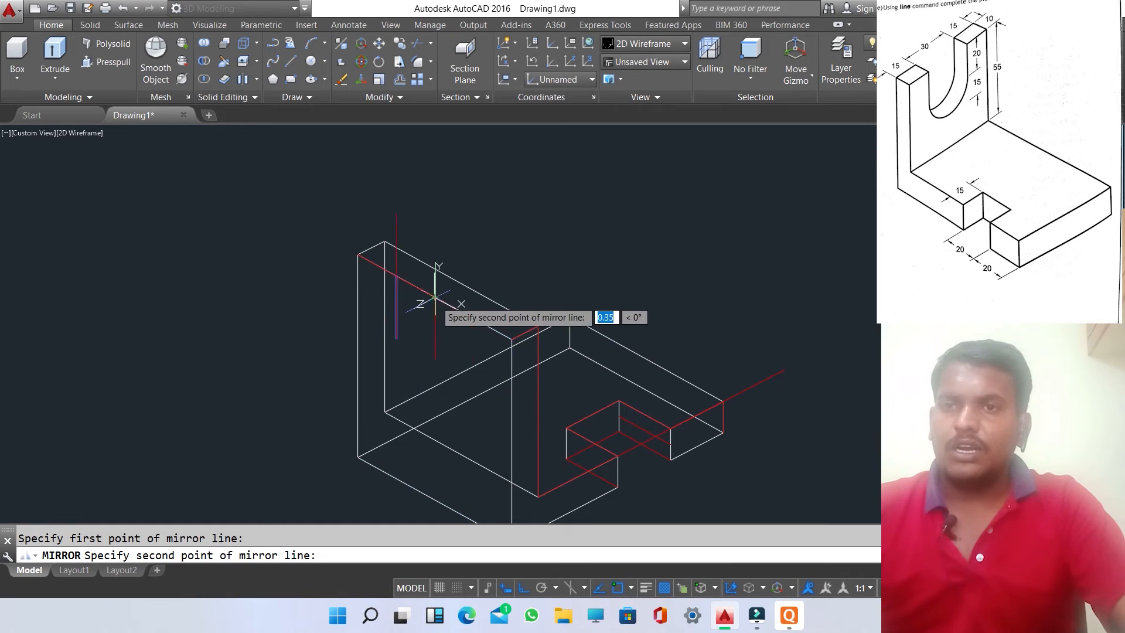
left_click(436, 362)
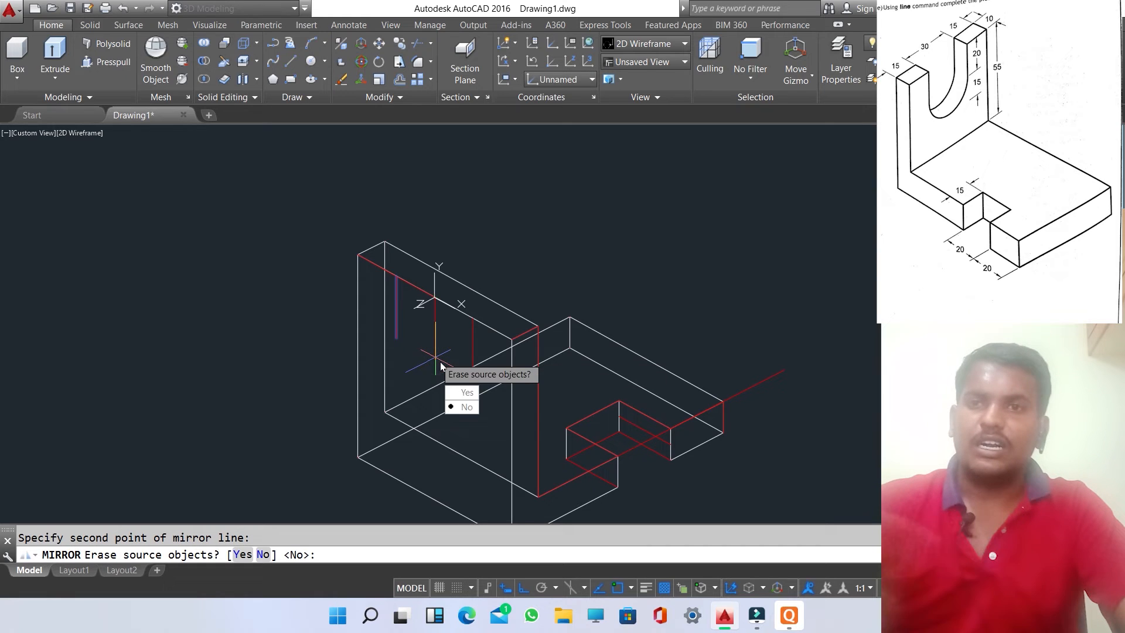
key("Return")
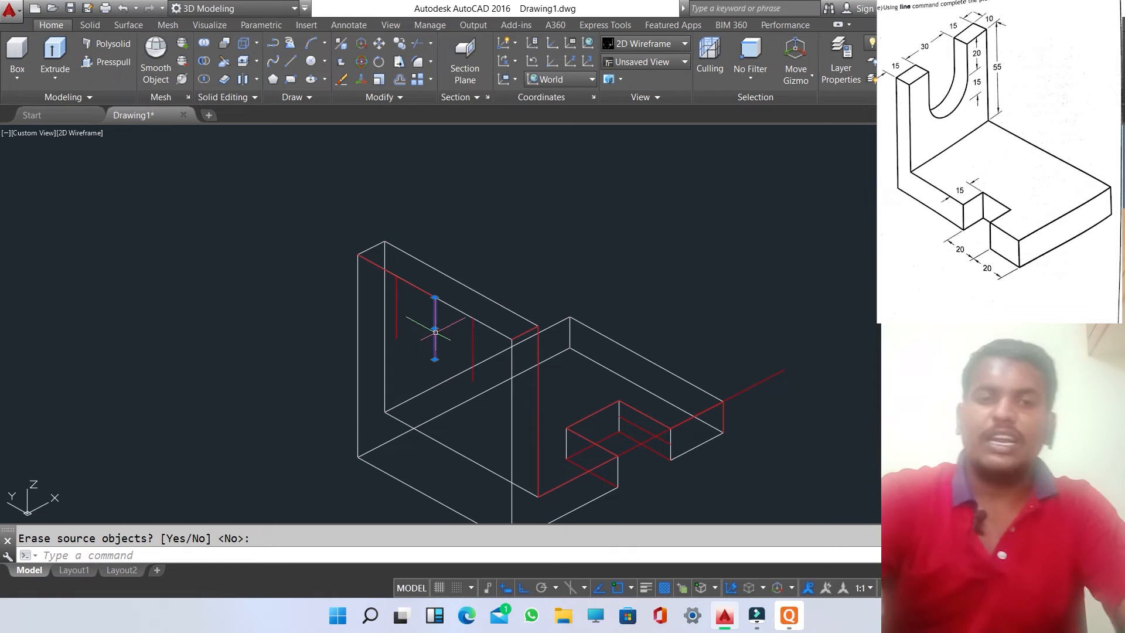
Delete the slot's vertical centre line between the two side lines
key("Return")
left_click(435, 328)
key("Delete")
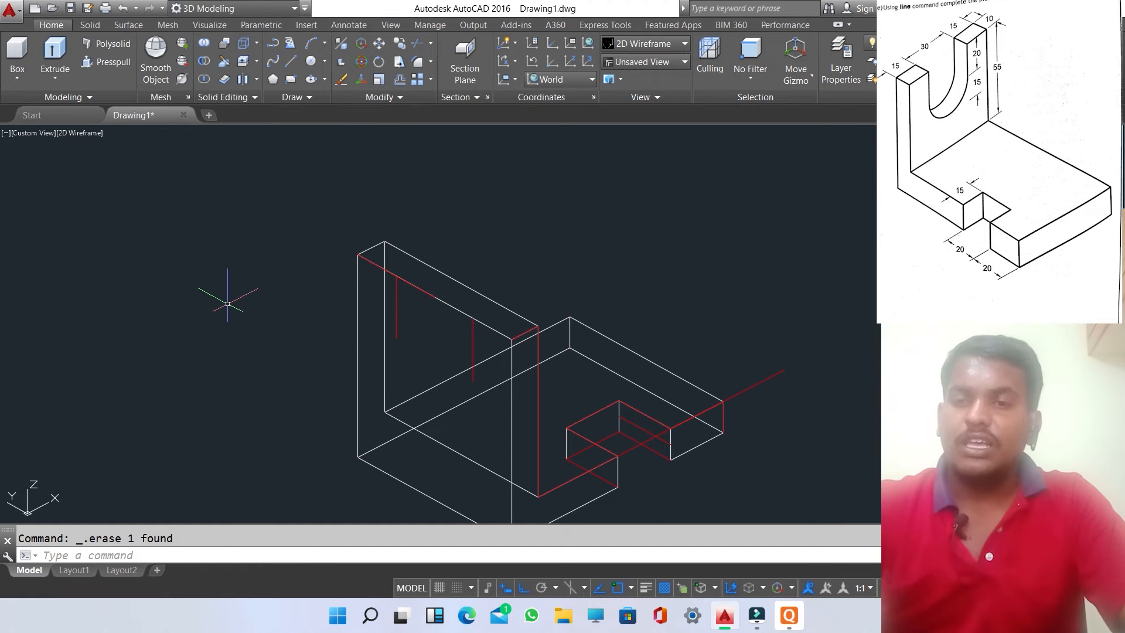
Fillet the lower ends of the slot's two vertical lines to form the U-shaped bottom
type("FIL")
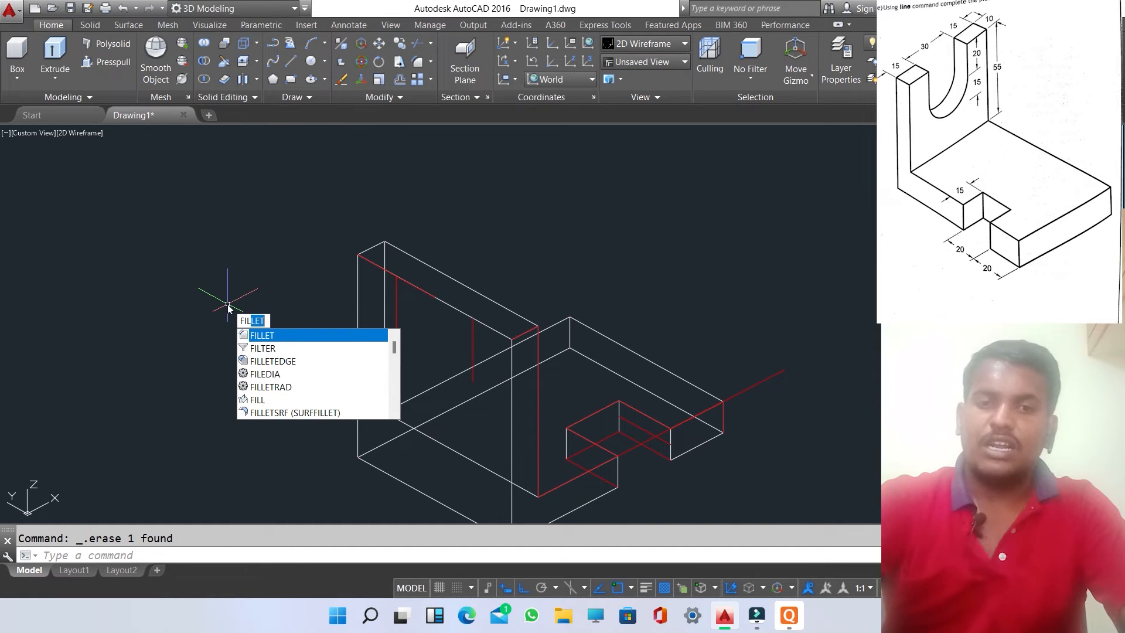
key("Return")
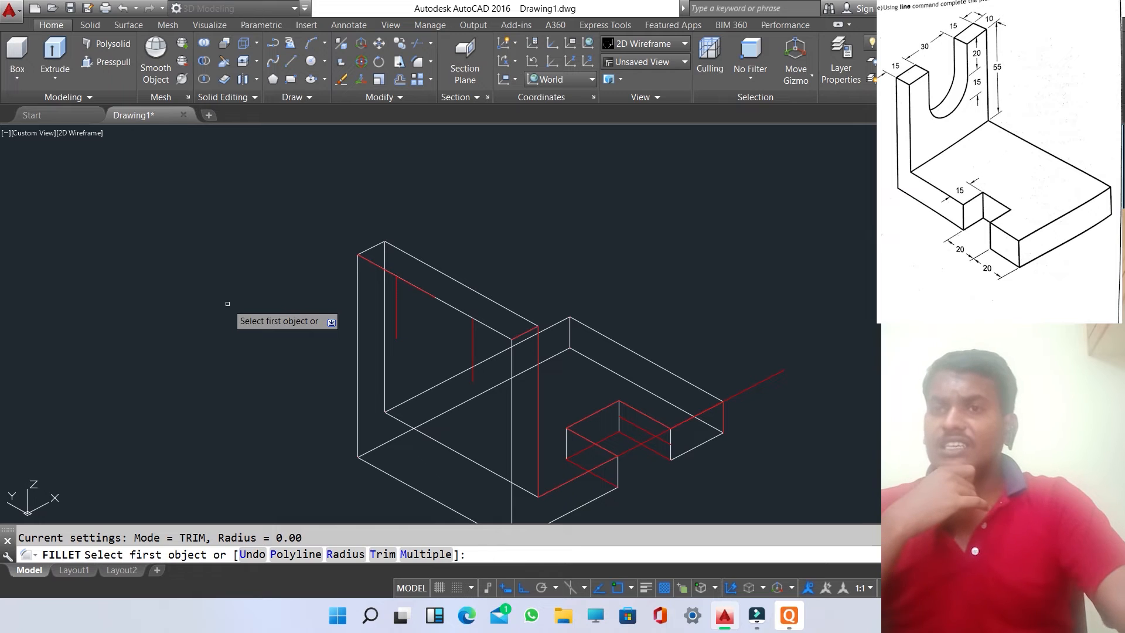
left_click(396, 314)
left_click(474, 354)
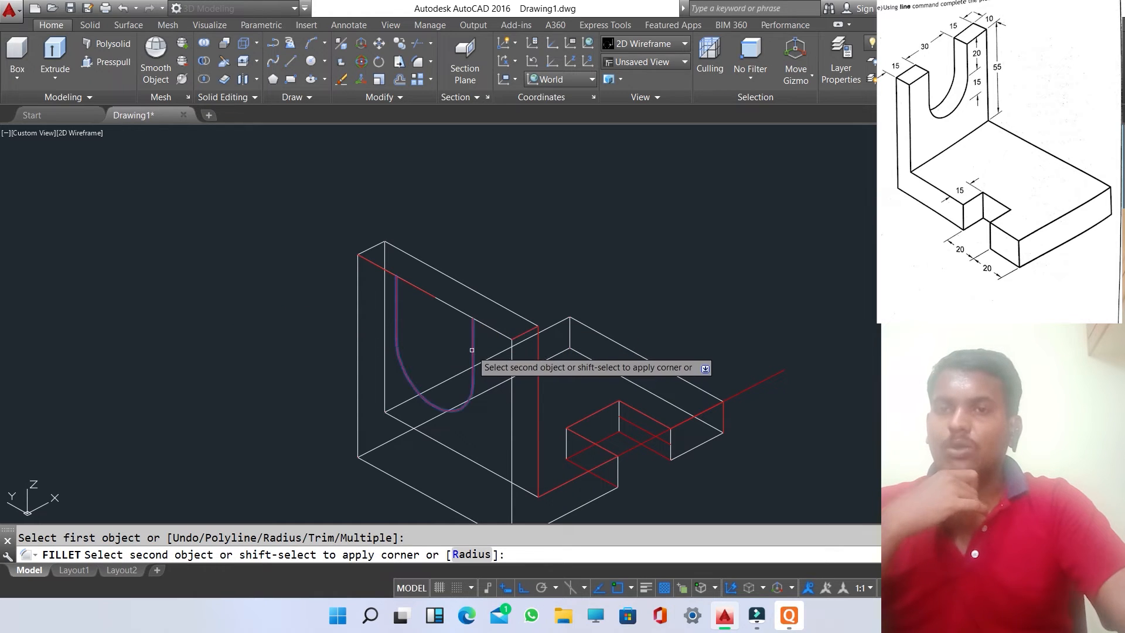
Delete the leftover construction line along the upright's top edge between the slot's first side line and its centre
left_click(81, 134)
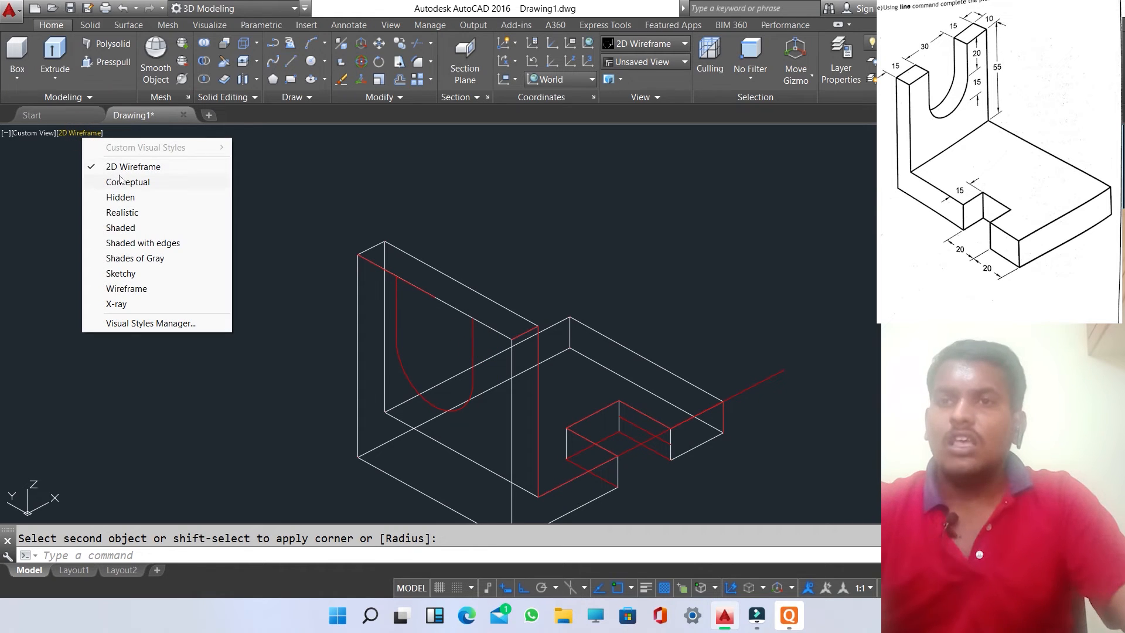
key("Escape")
left_click(420, 288)
key("Delete")
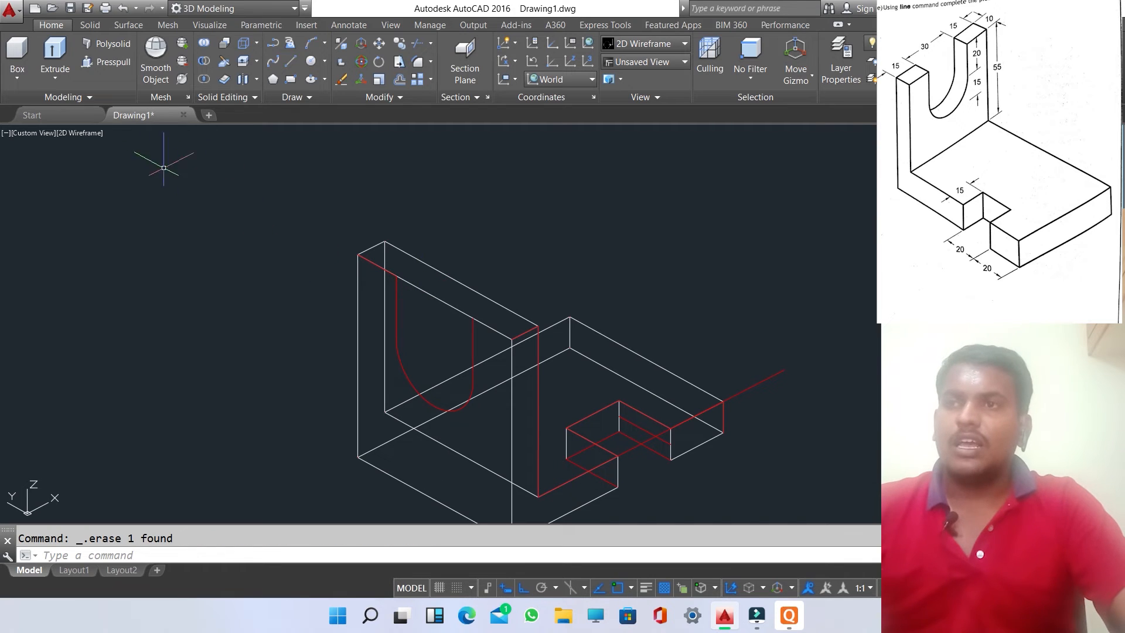
Switch the visual style to Conceptual and cut the U-slot area through the full thickness of the upright with Presspull
left_click(77, 134)
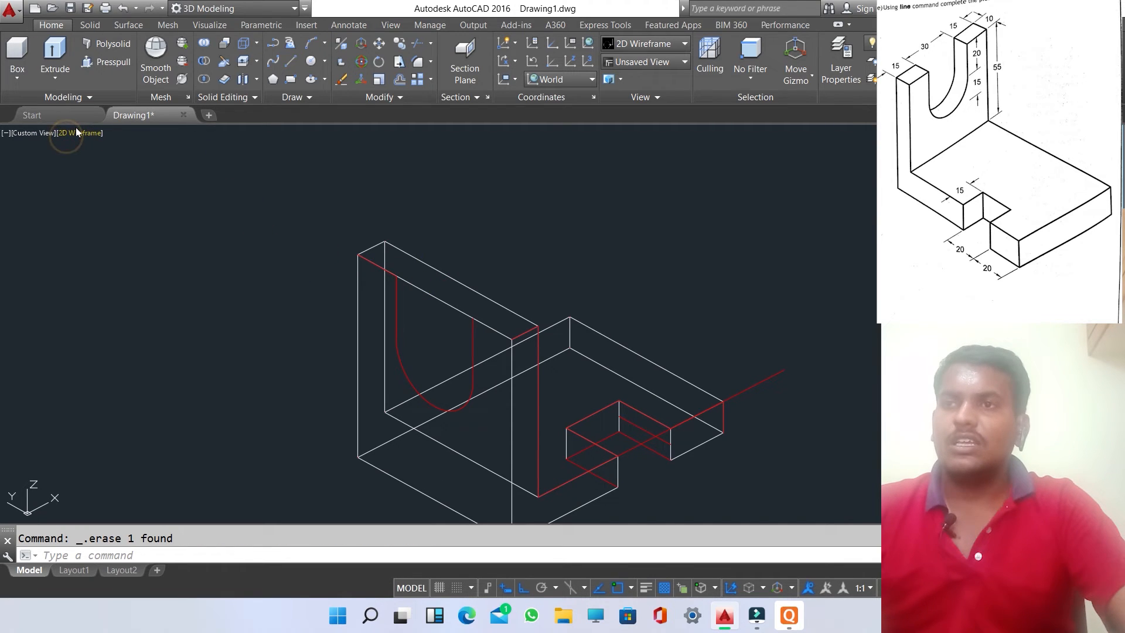
left_click(121, 181)
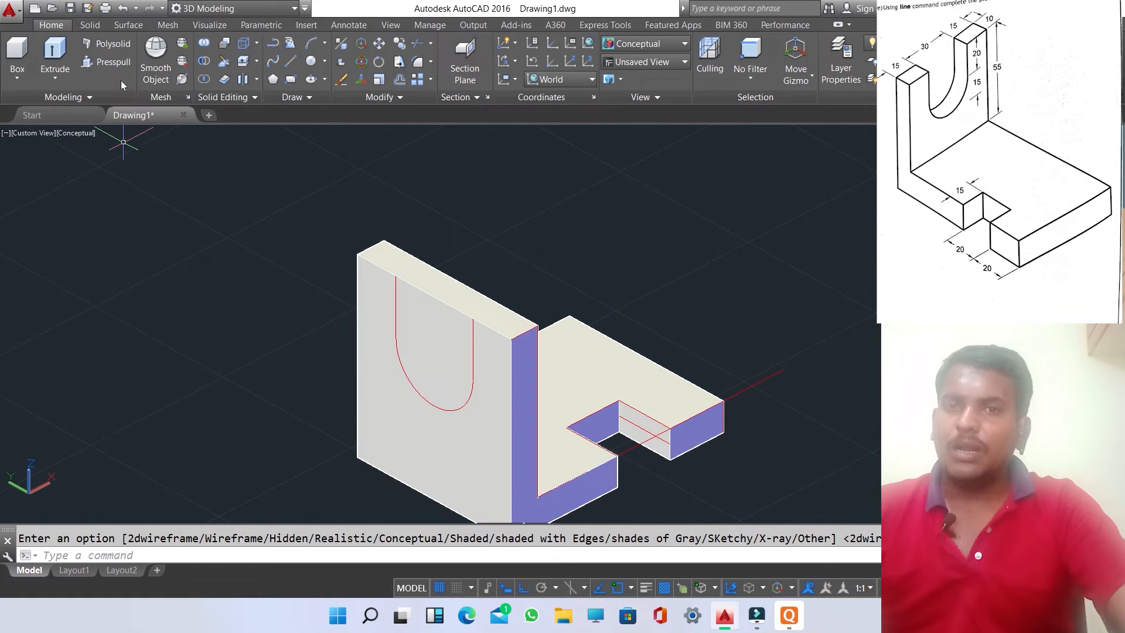
left_click(117, 65)
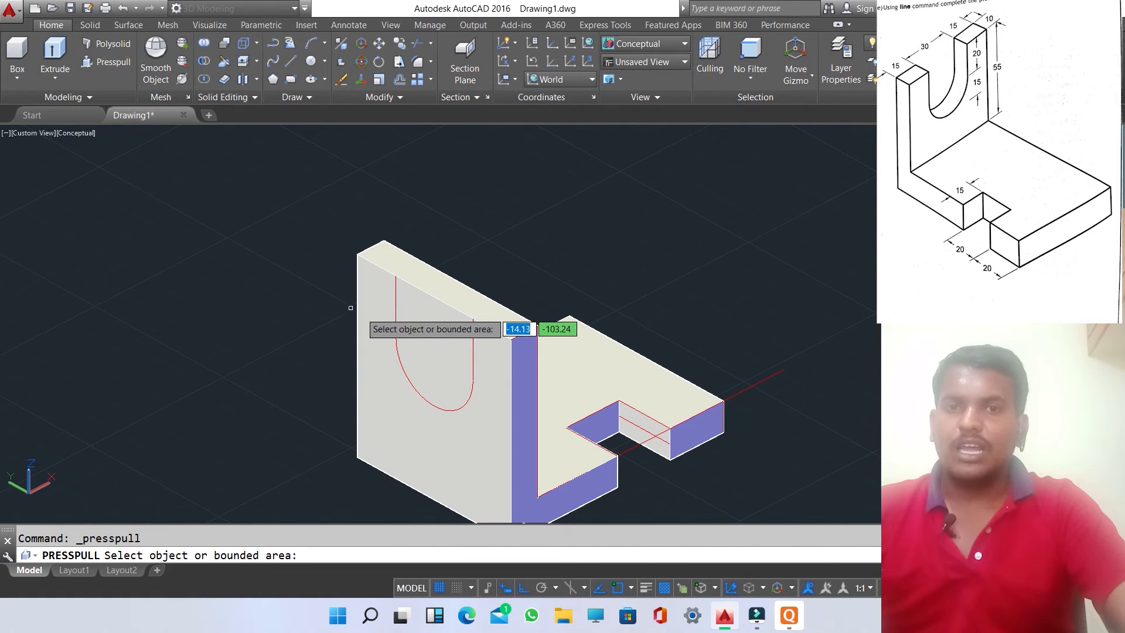
left_click(426, 338)
scroll(426, 337, "down", 4)
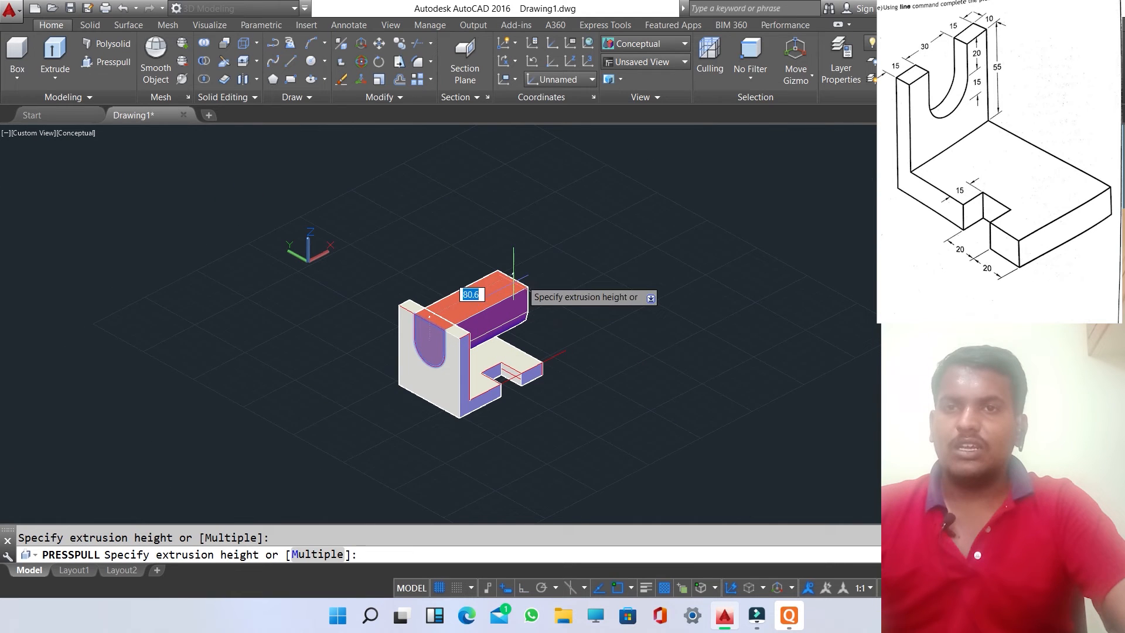
left_click(584, 234)
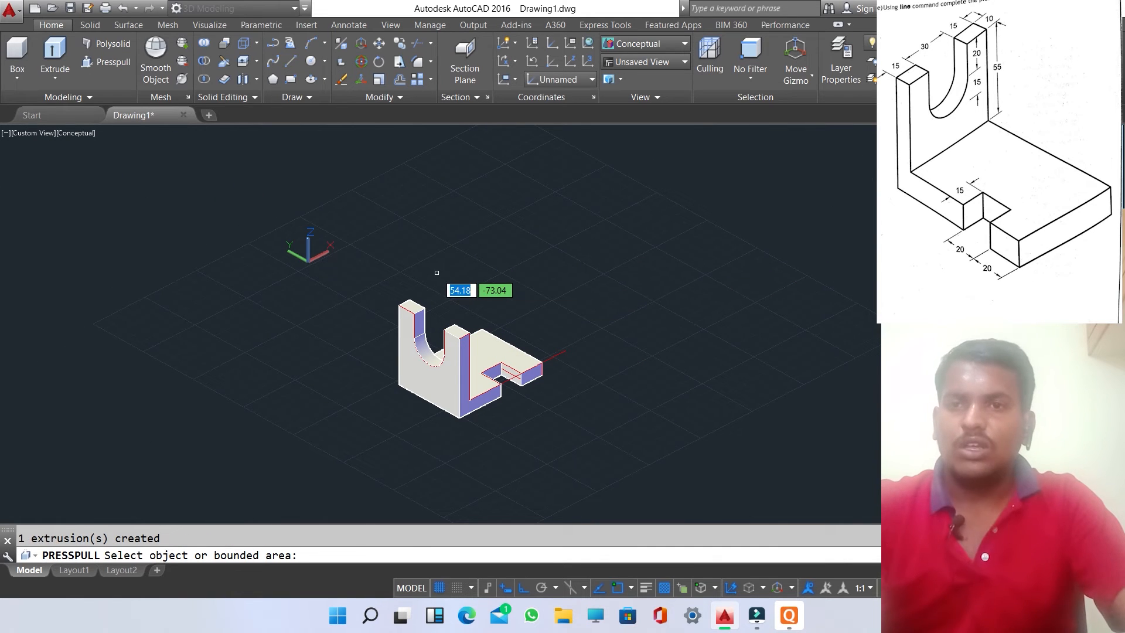
key("Escape")
middle_click_drag(628, 279, 612, 319, "shift")
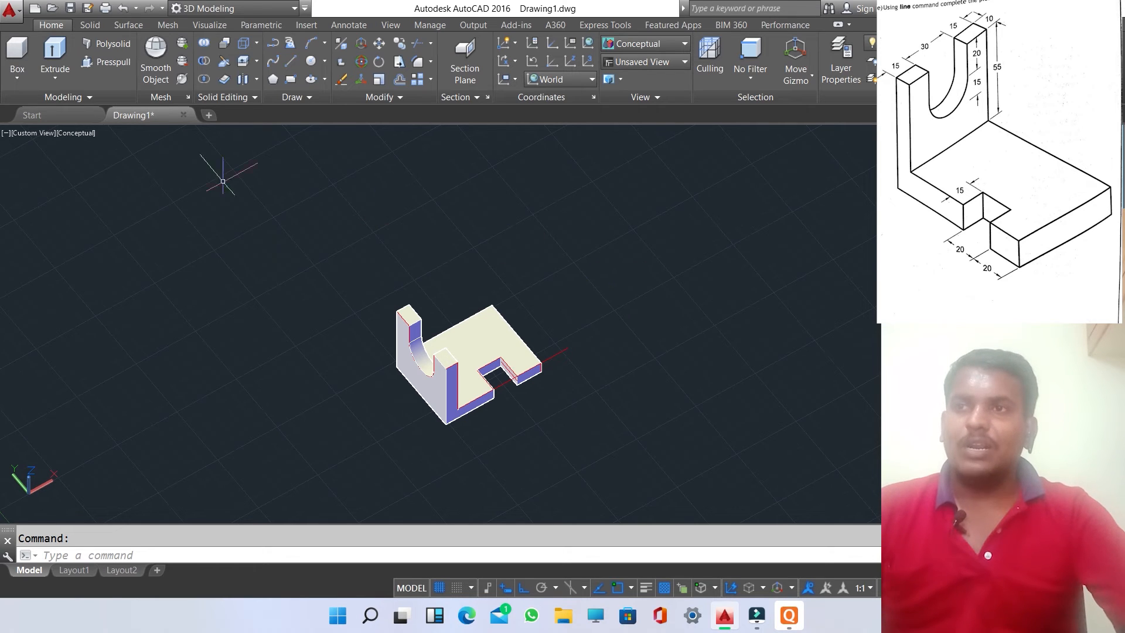
left_click(9, 81)
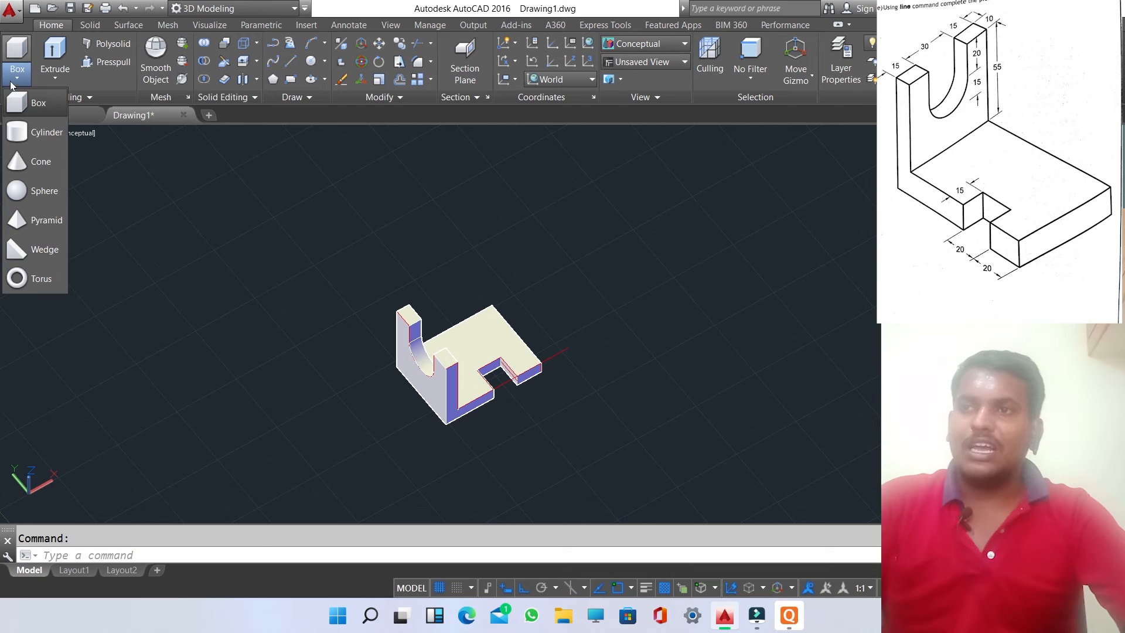
left_click(34, 136)
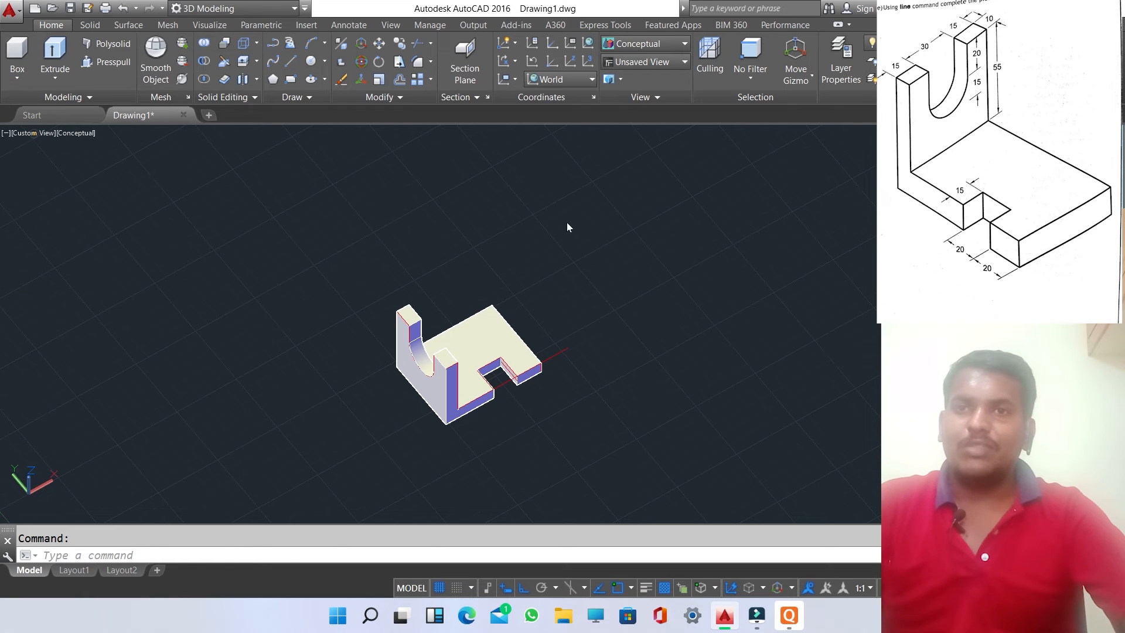
left_click(530, 225)
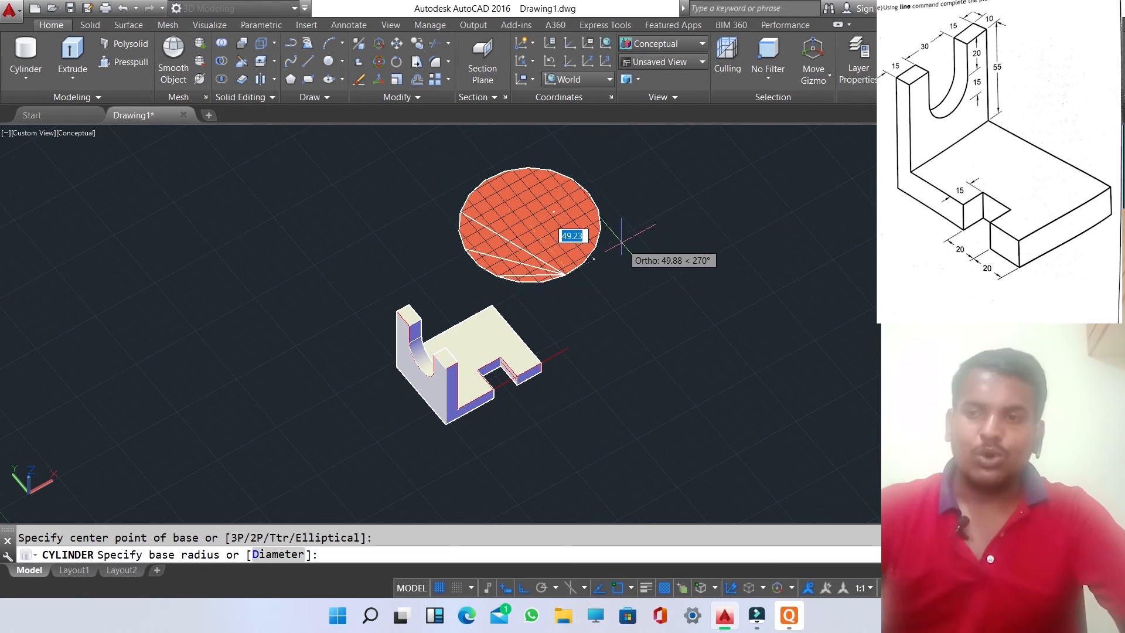
key("Escape")
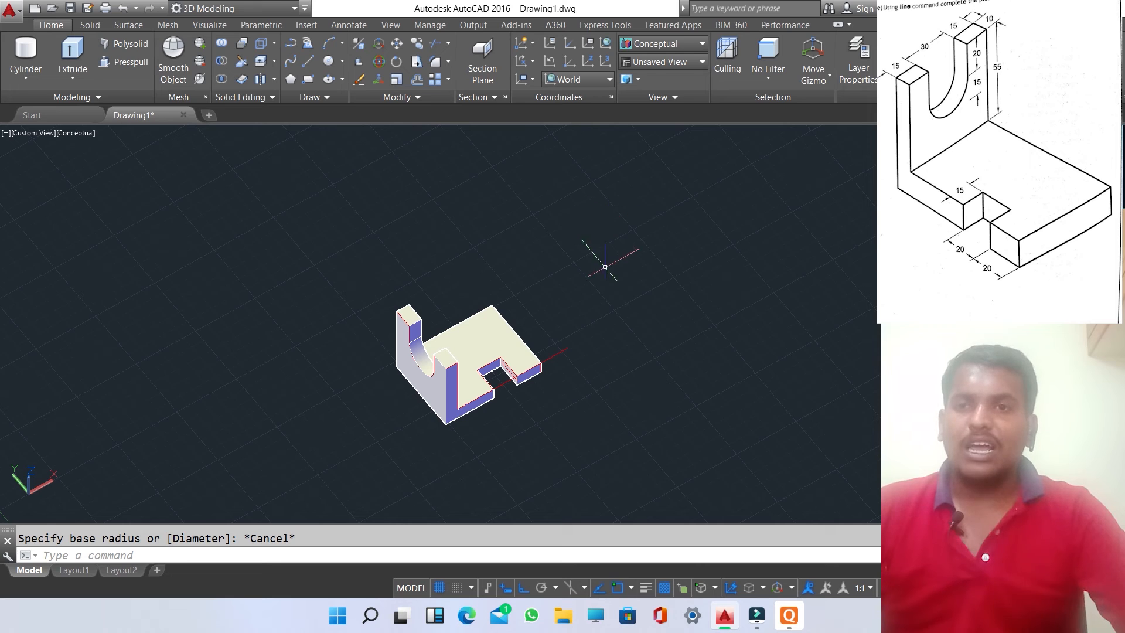
Delete the leftover construction line that crosses the notch opening and extends beyond the base plate
scroll(490, 424, "up", 2)
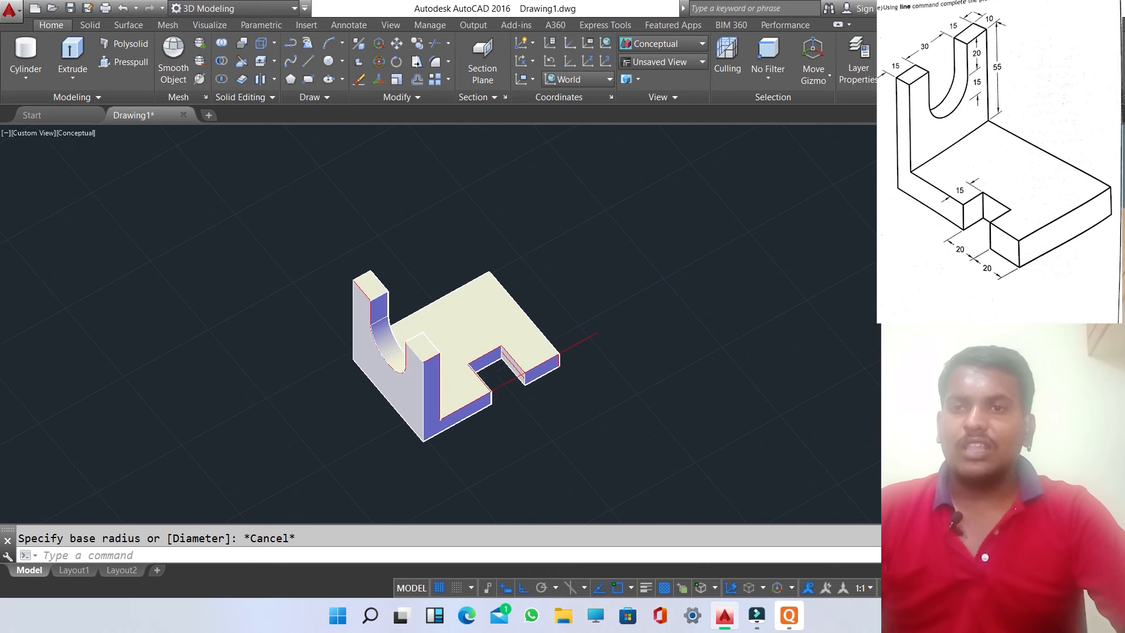
left_click(502, 384)
key("Delete")
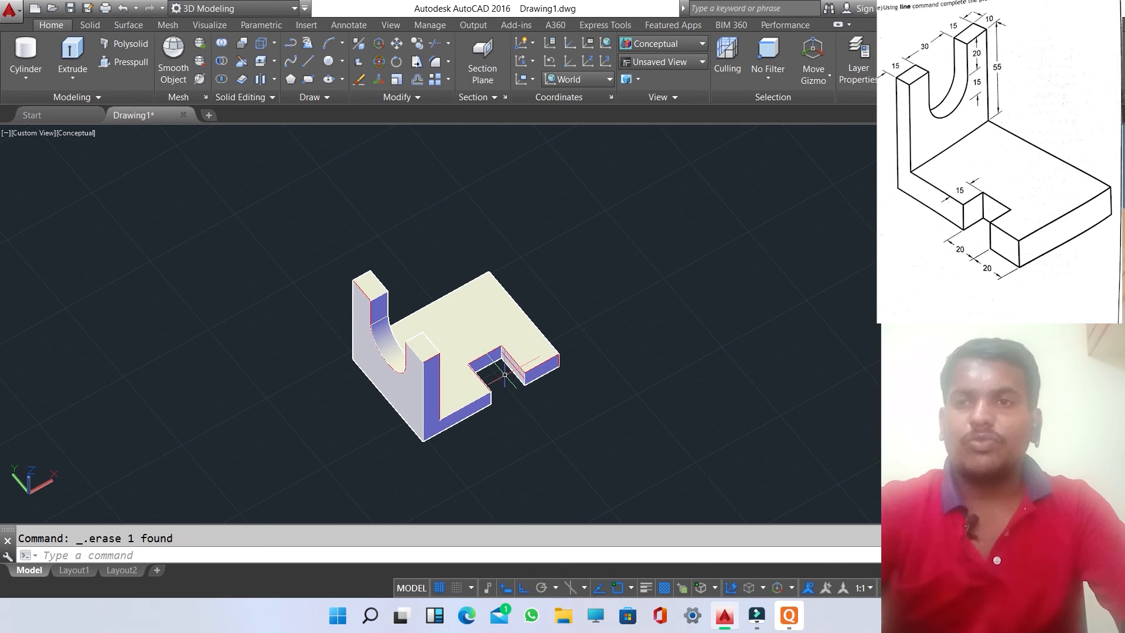
Delete the leftover construction line along the middle of the notch's side wall in the base plate
scroll(396, 332, "up", 3)
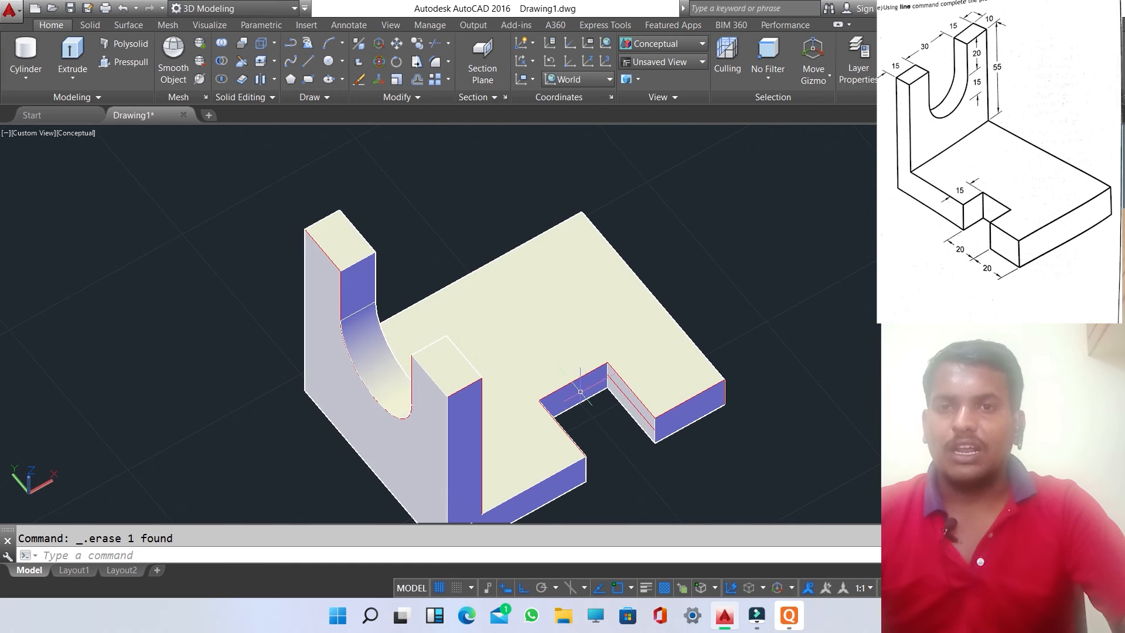
left_click(636, 423)
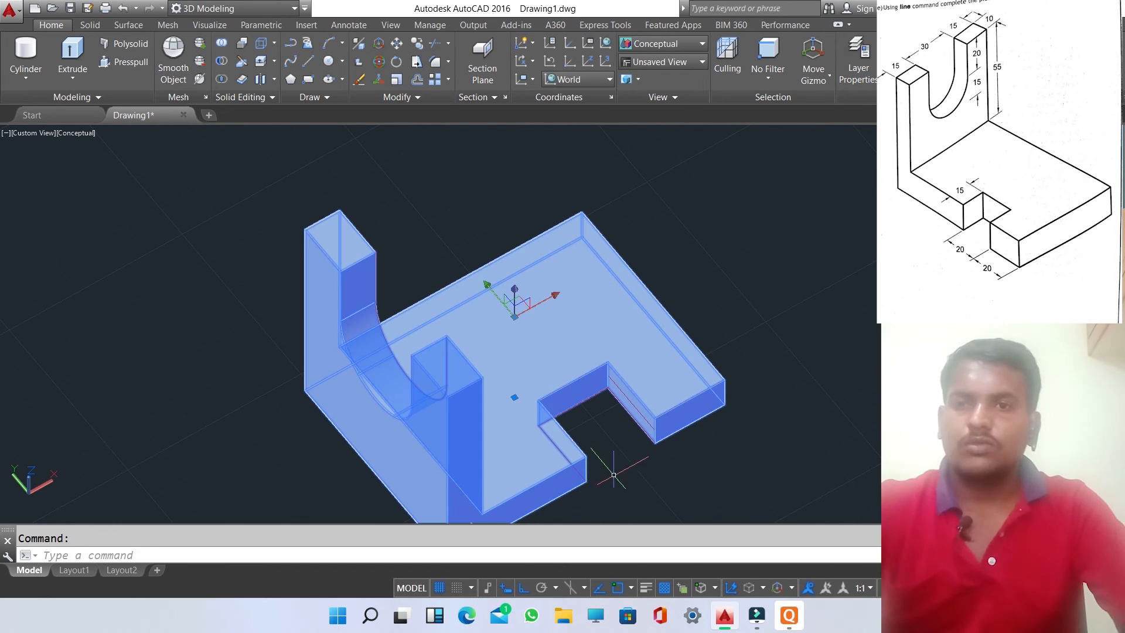
key("Escape")
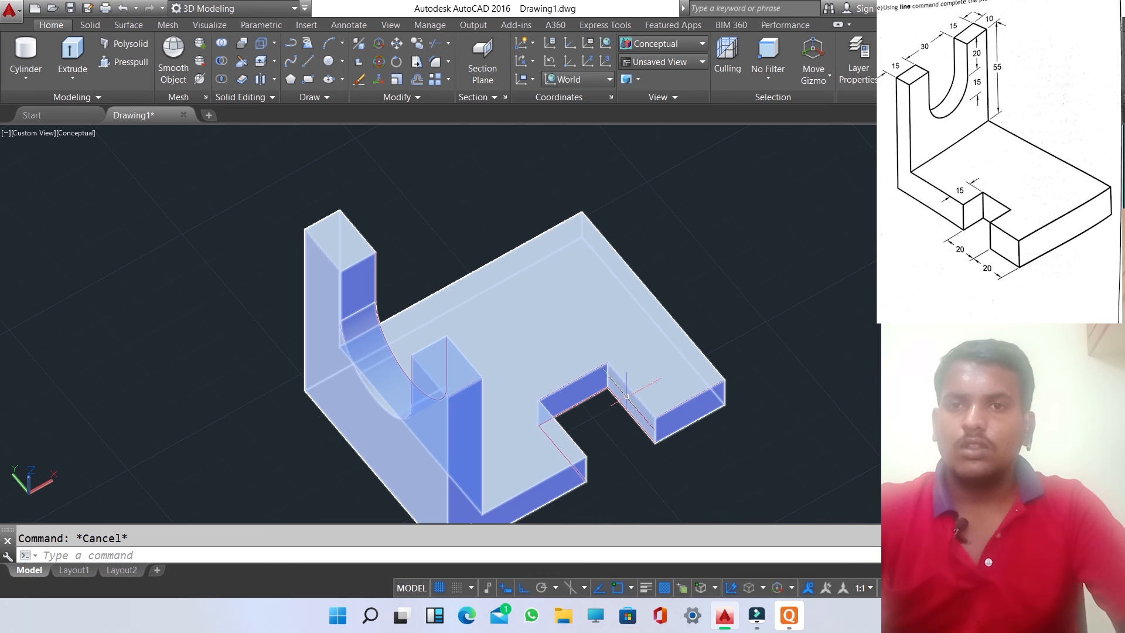
left_click(627, 397, "ctrl")
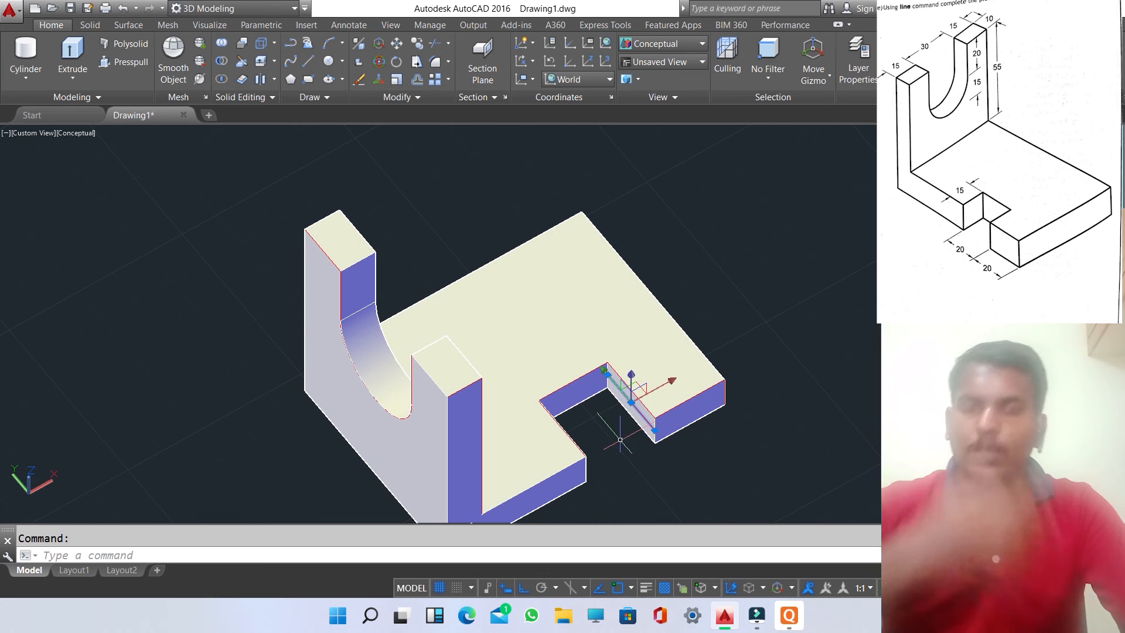
key("Delete")
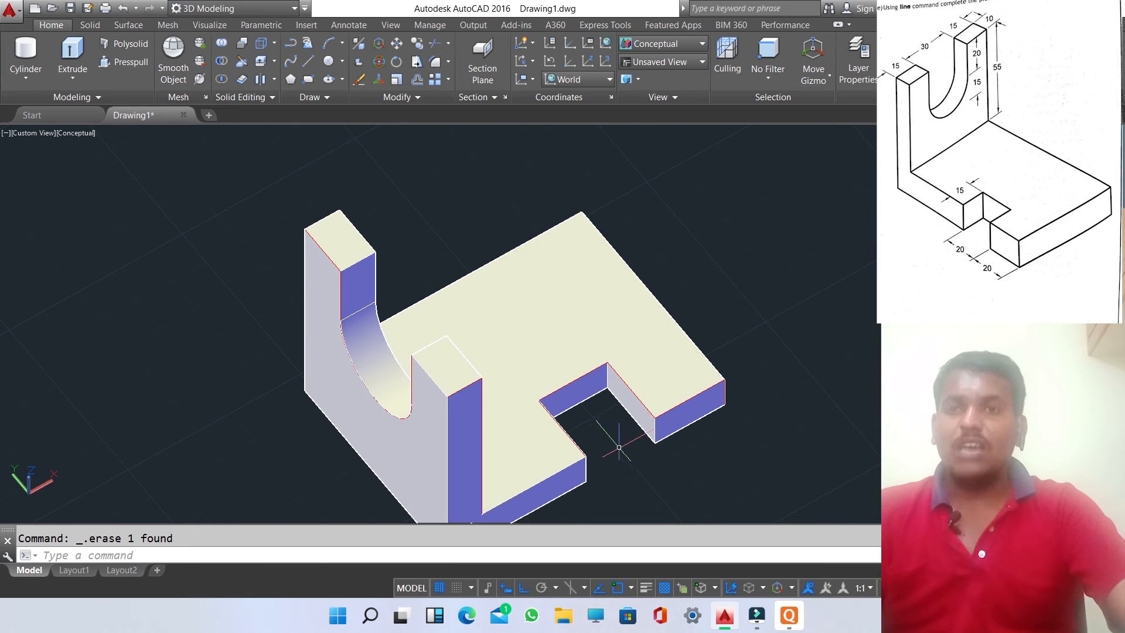
scroll(615, 448, "down", 2)
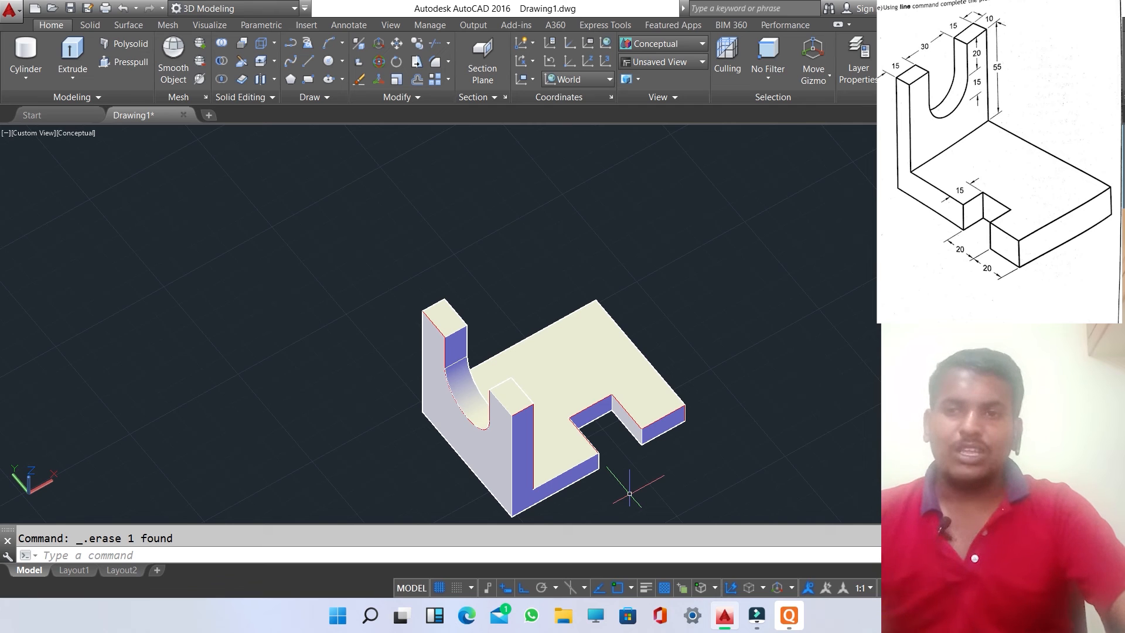
Split the drawing area into four equal viewports and make the Top view viewport current
scroll(628, 498, "down", 1)
scroll(639, 499, "up", 1)
middle_click_drag(642, 499, 639, 449)
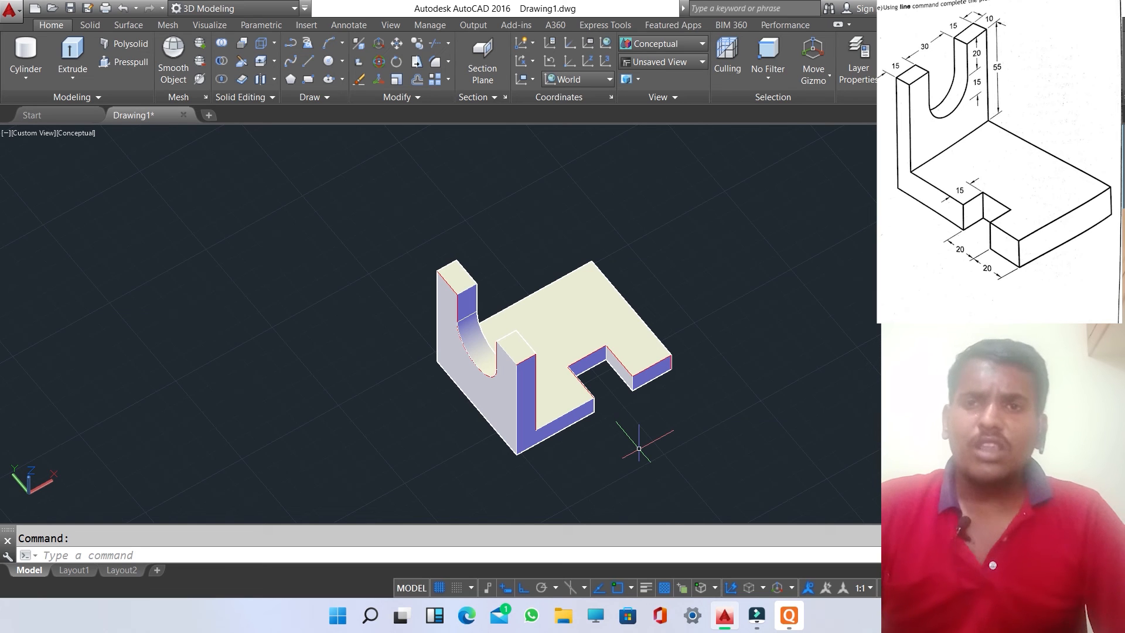
left_click(633, 82)
left_click(678, 131)
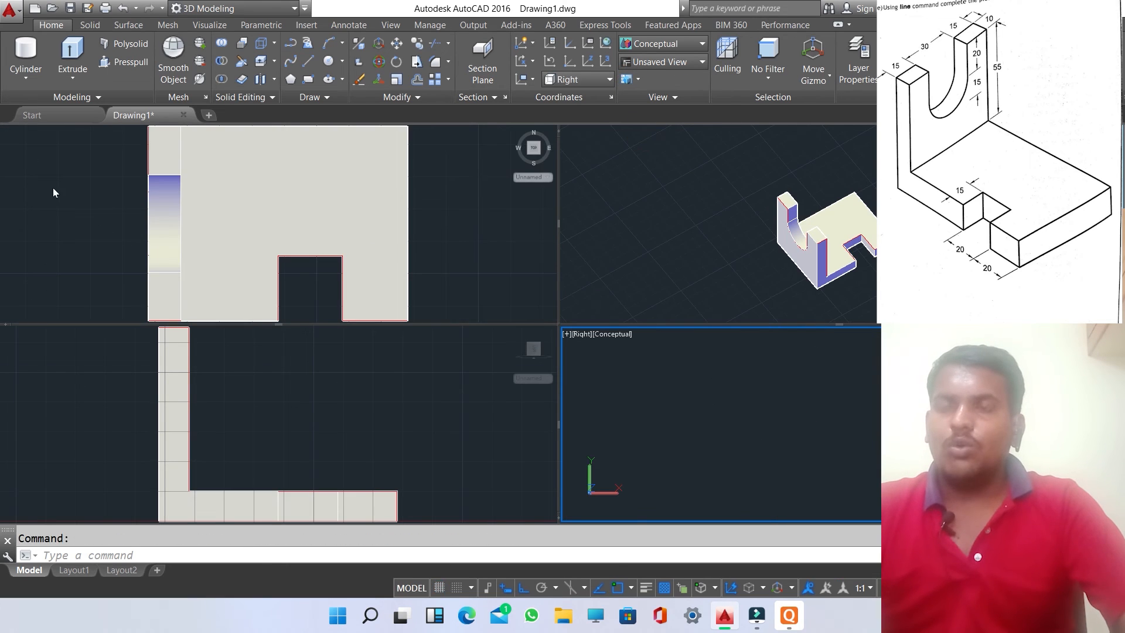
left_click(44, 140)
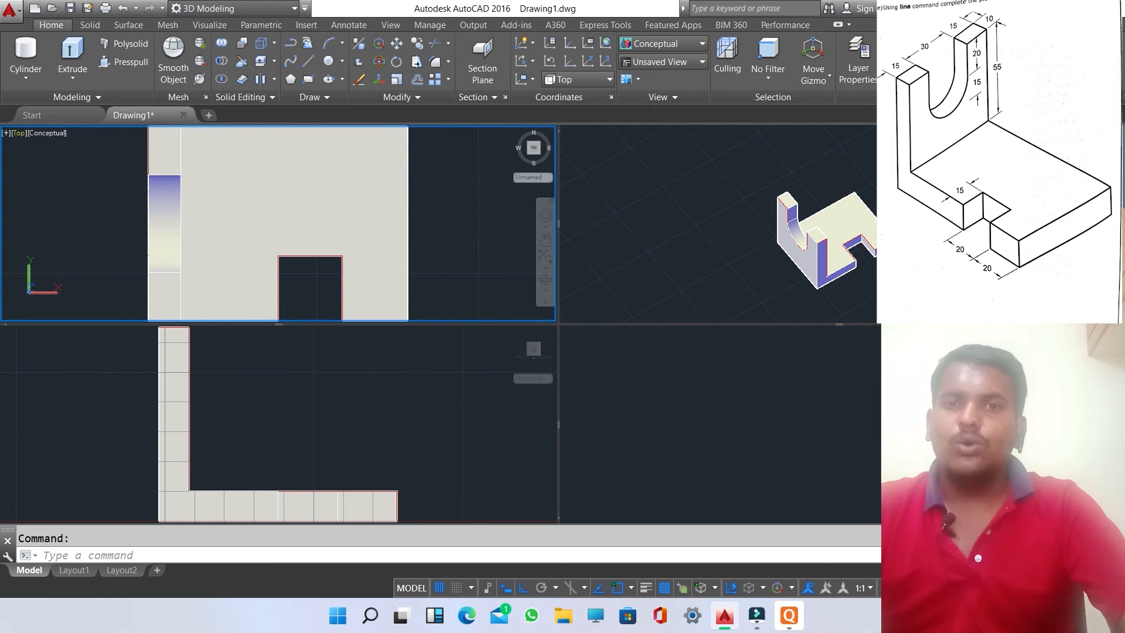
Set the viewport showing the bracket in a custom view to the SW Isometric view
left_click(633, 207)
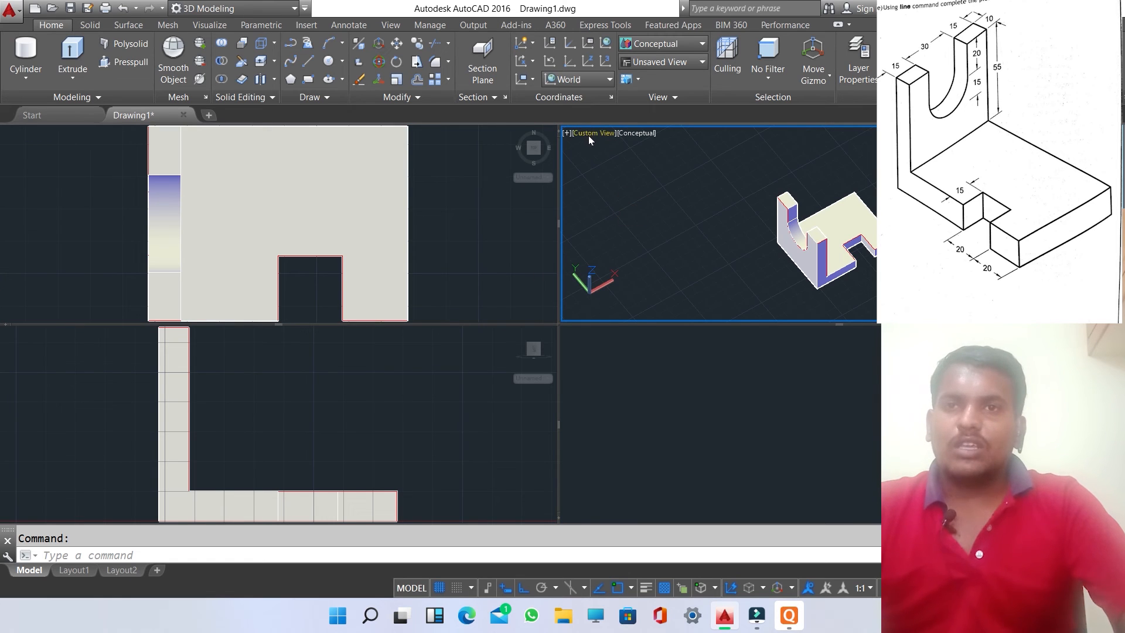
left_click(589, 135)
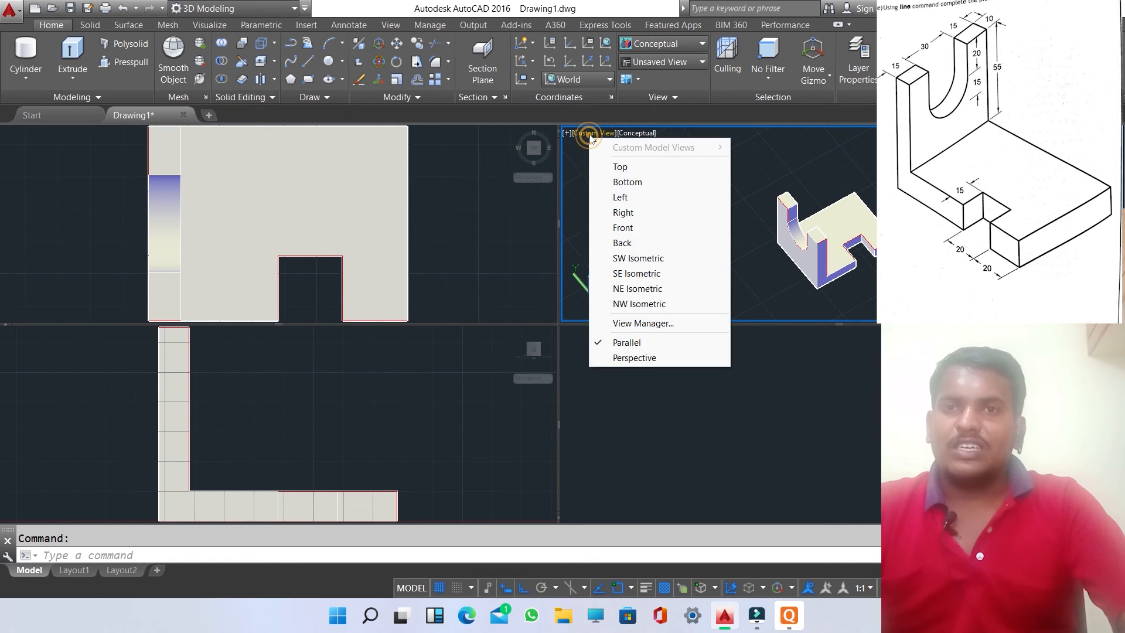
left_click(633, 259)
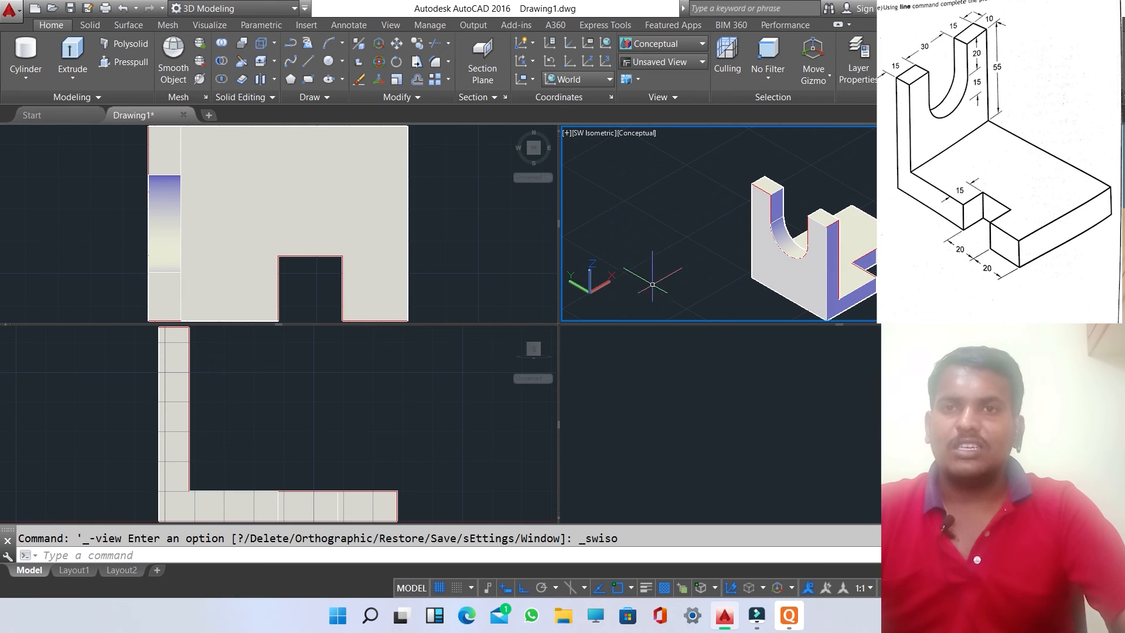
Redirect the UCS X axis to 270° in the SW Isometric viewport
left_click(613, 282)
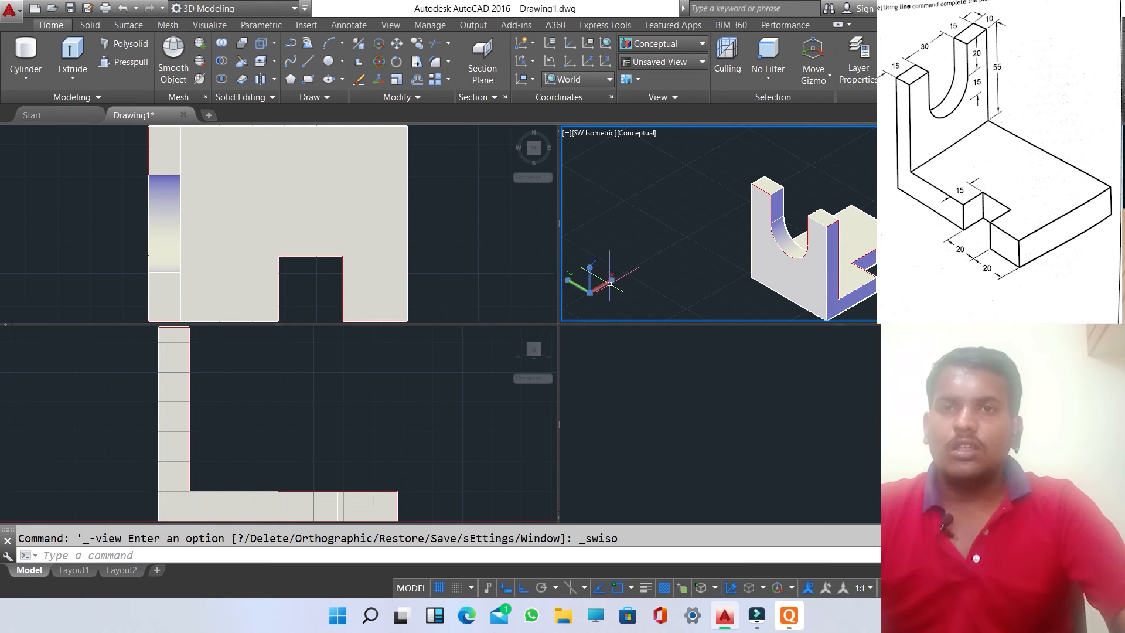
mouse_move(613, 282)
left_click(645, 301)
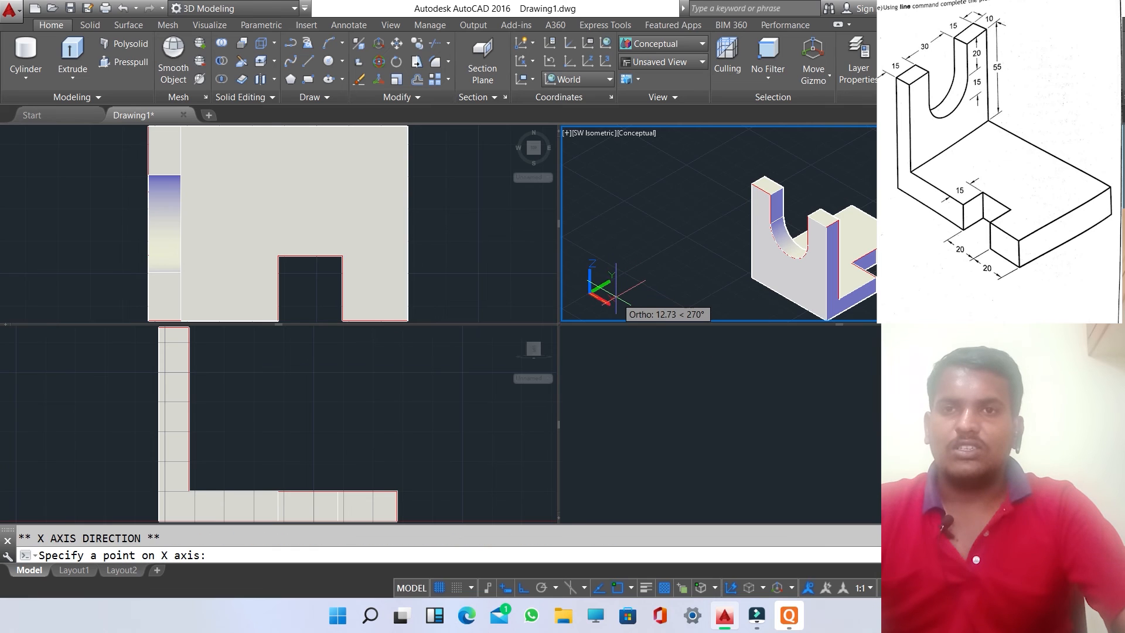
left_click(618, 301)
scroll(674, 282, "down", 3)
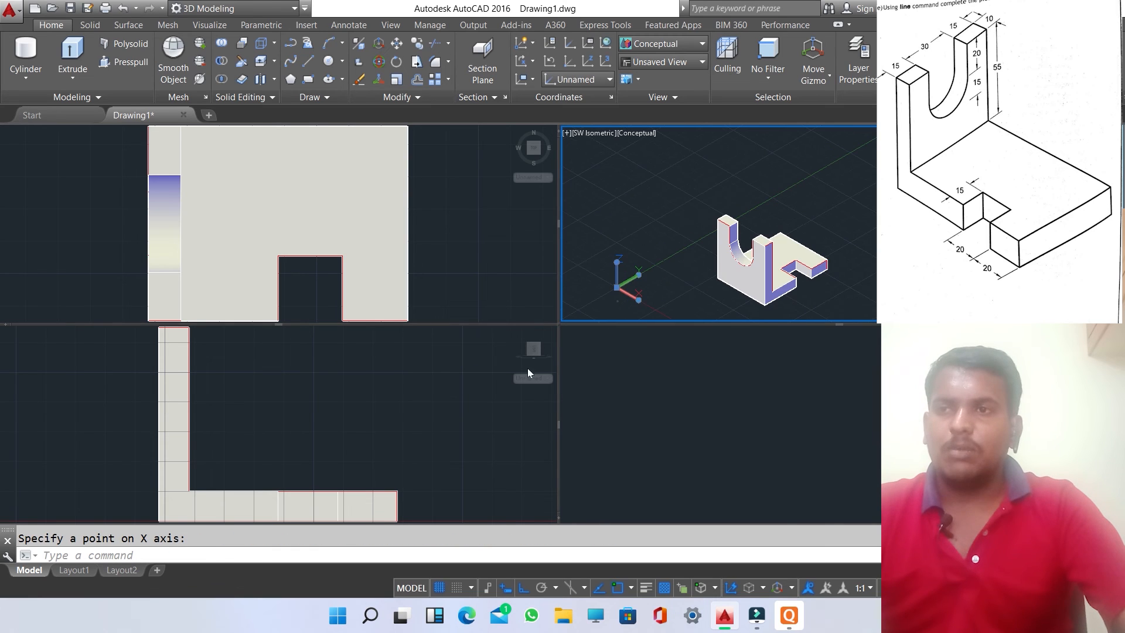
Adjust the zoom on the bracket in the Top and SW Isometric viewports
left_click(436, 393)
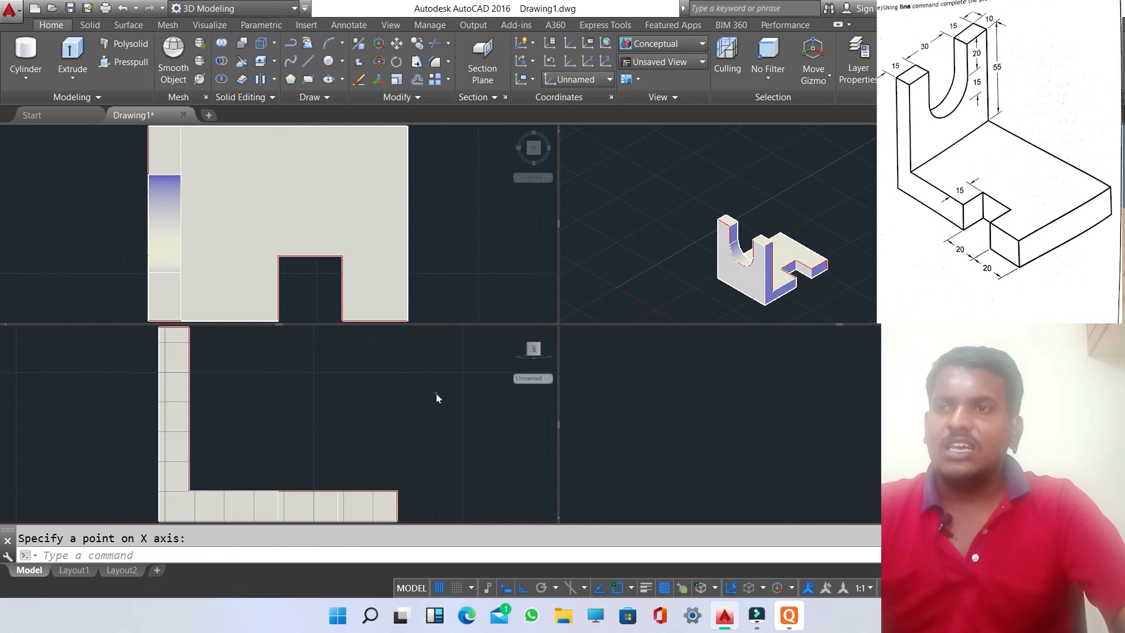
left_click(596, 405)
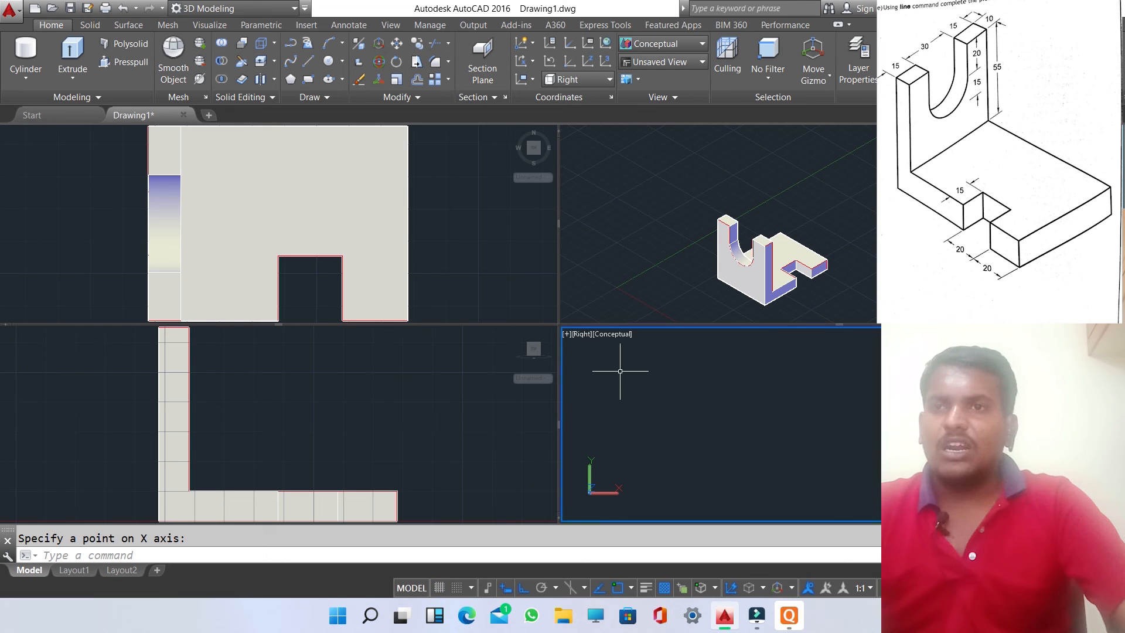
left_click(290, 223)
scroll(289, 223, "down", 1)
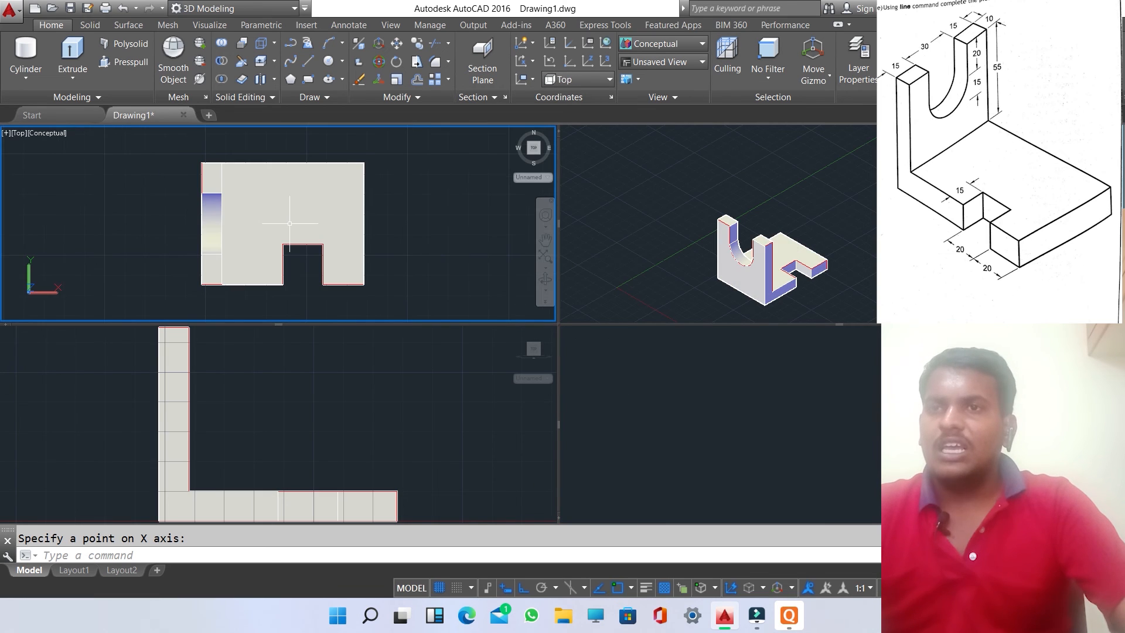
scroll(304, 254, "up", 1)
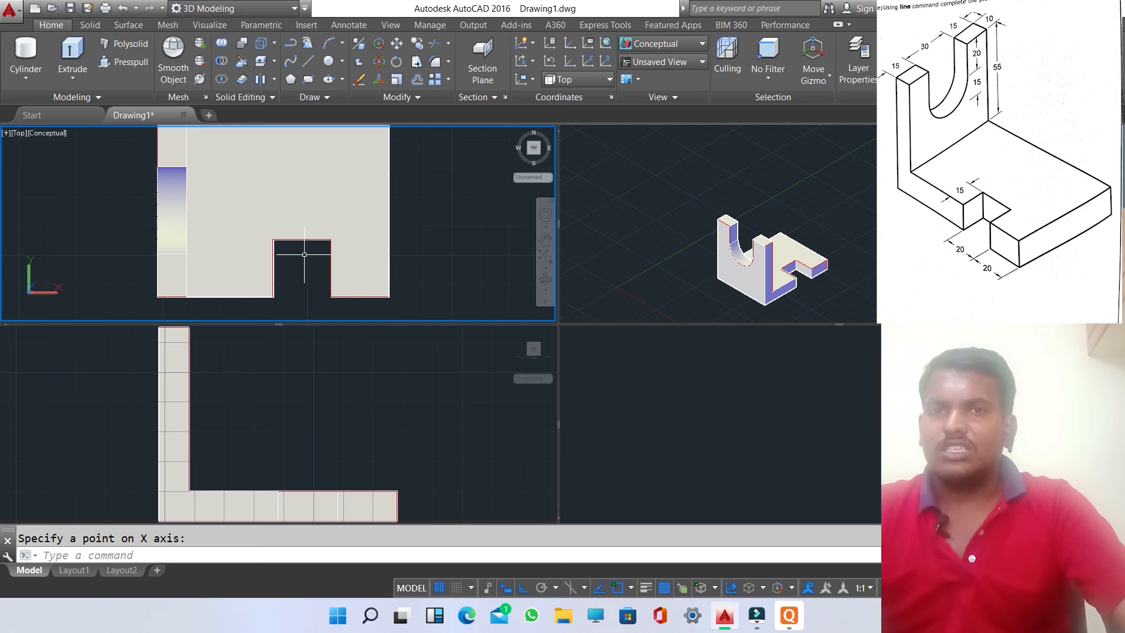
left_click(743, 220)
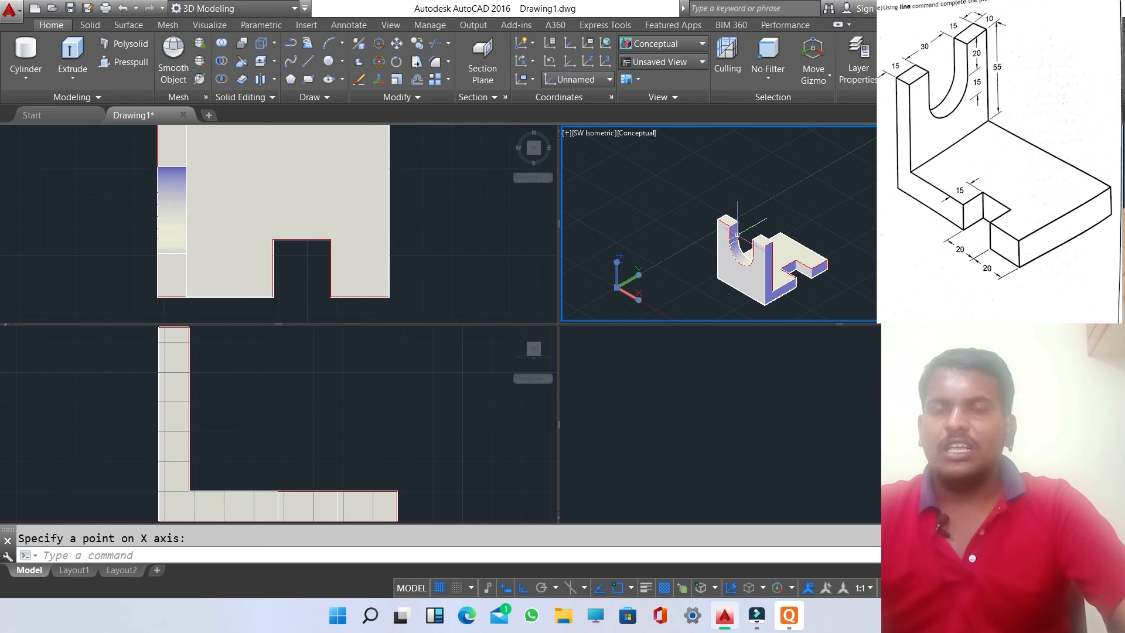
scroll(749, 245, "up", 1)
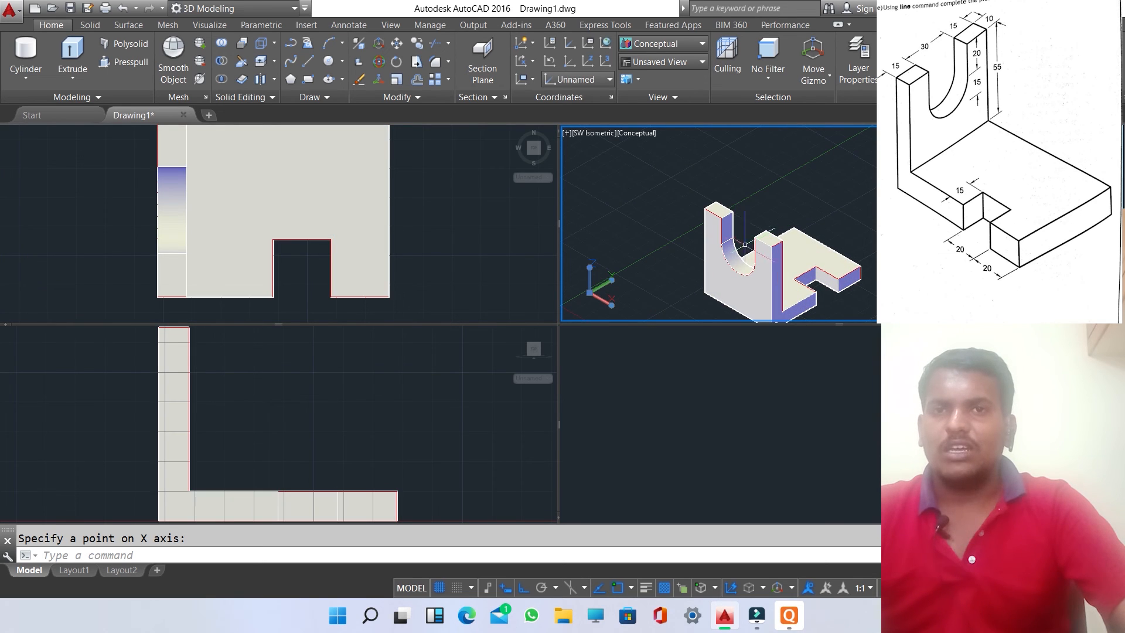
Fit the whole bracket in the Front and Right viewports, finishing with the SW Isometric viewport current
left_click(263, 388)
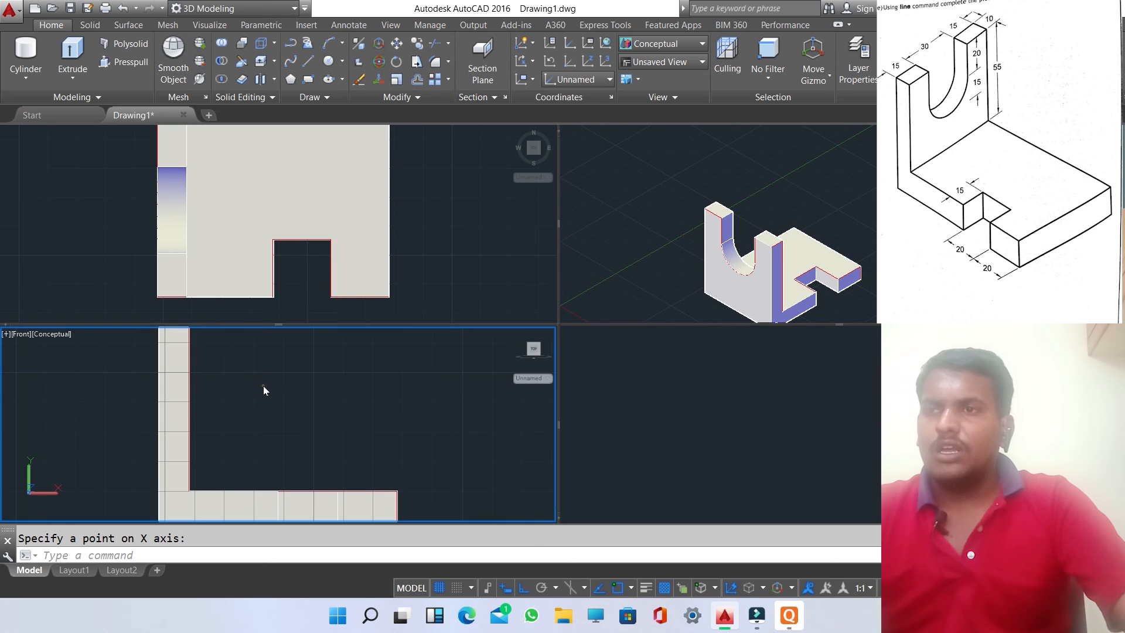
scroll(249, 390, "down", 1)
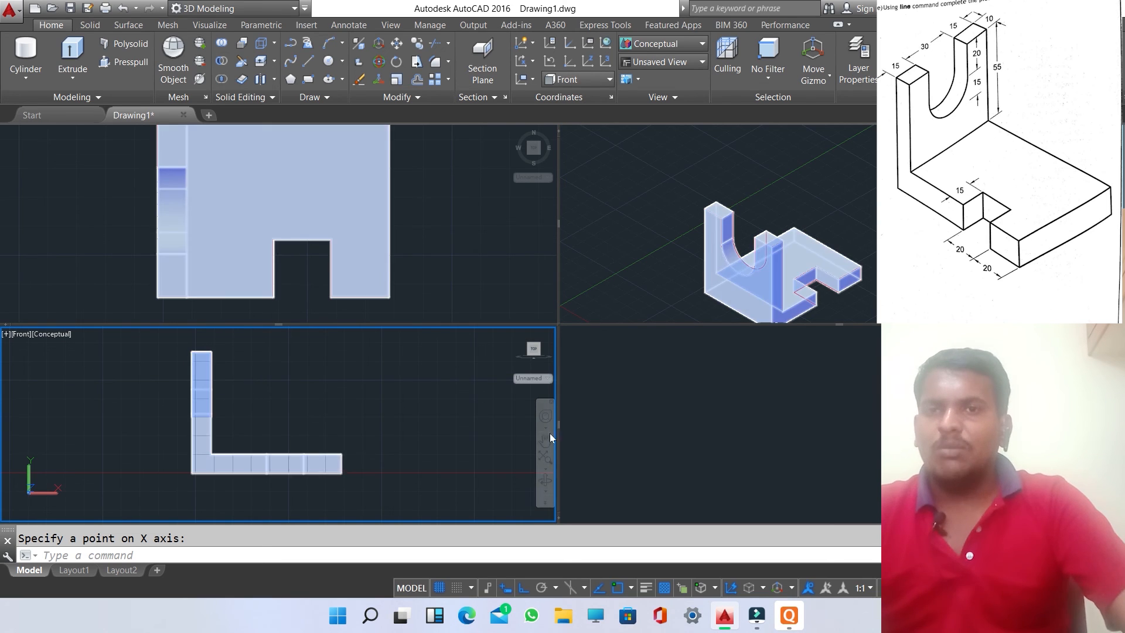
left_click(606, 416)
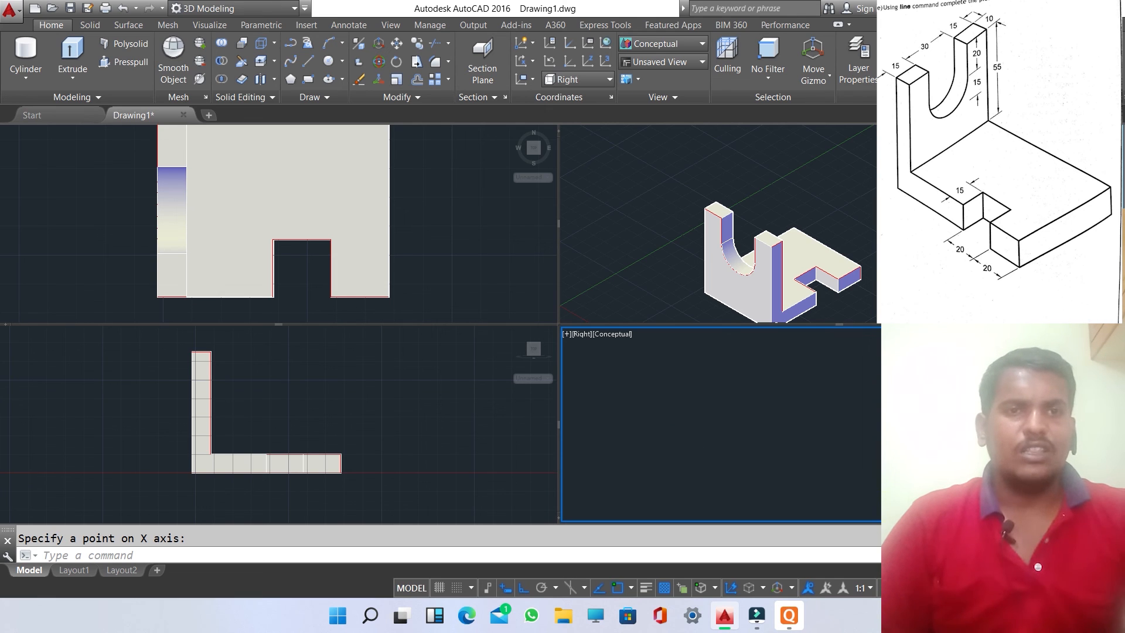
scroll(764, 392, "up", 10)
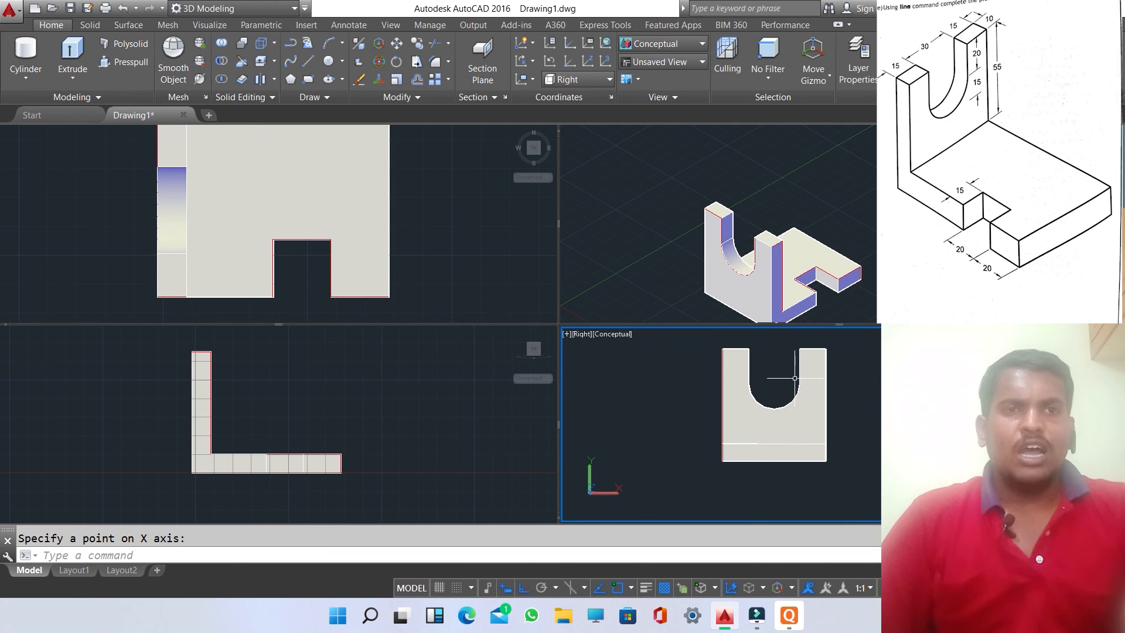
left_click(730, 253)
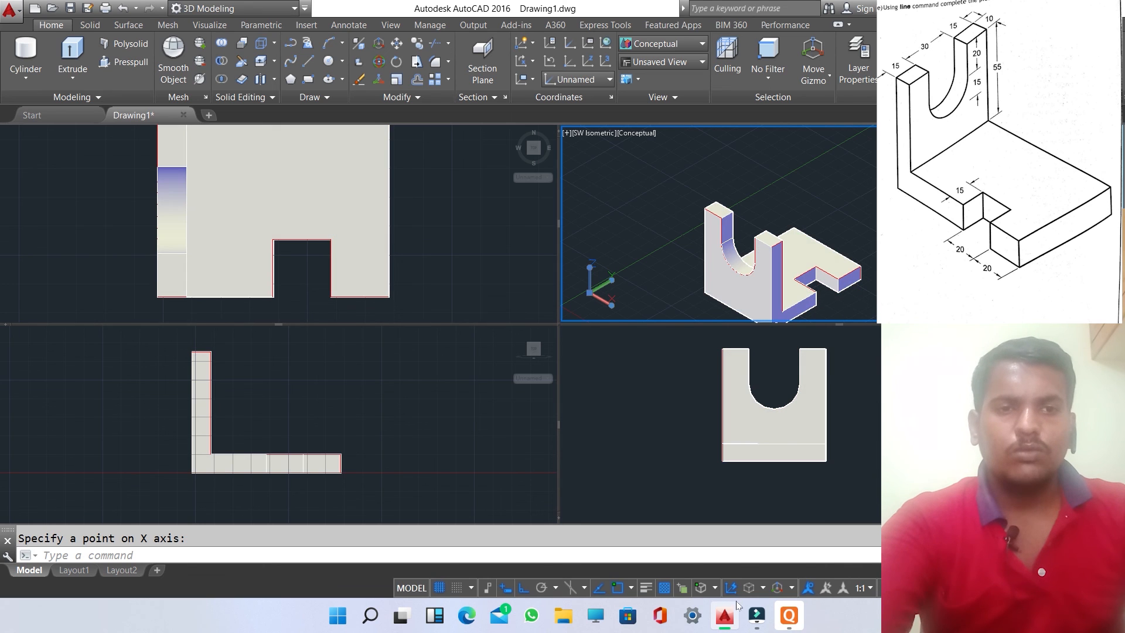
mouse_move(758, 613)
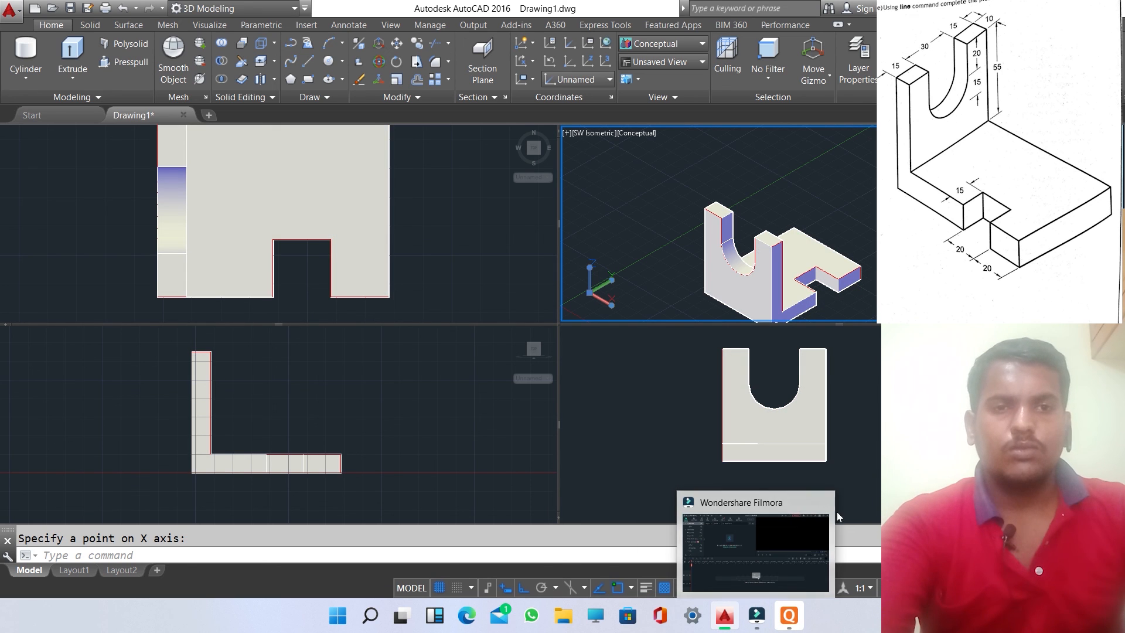